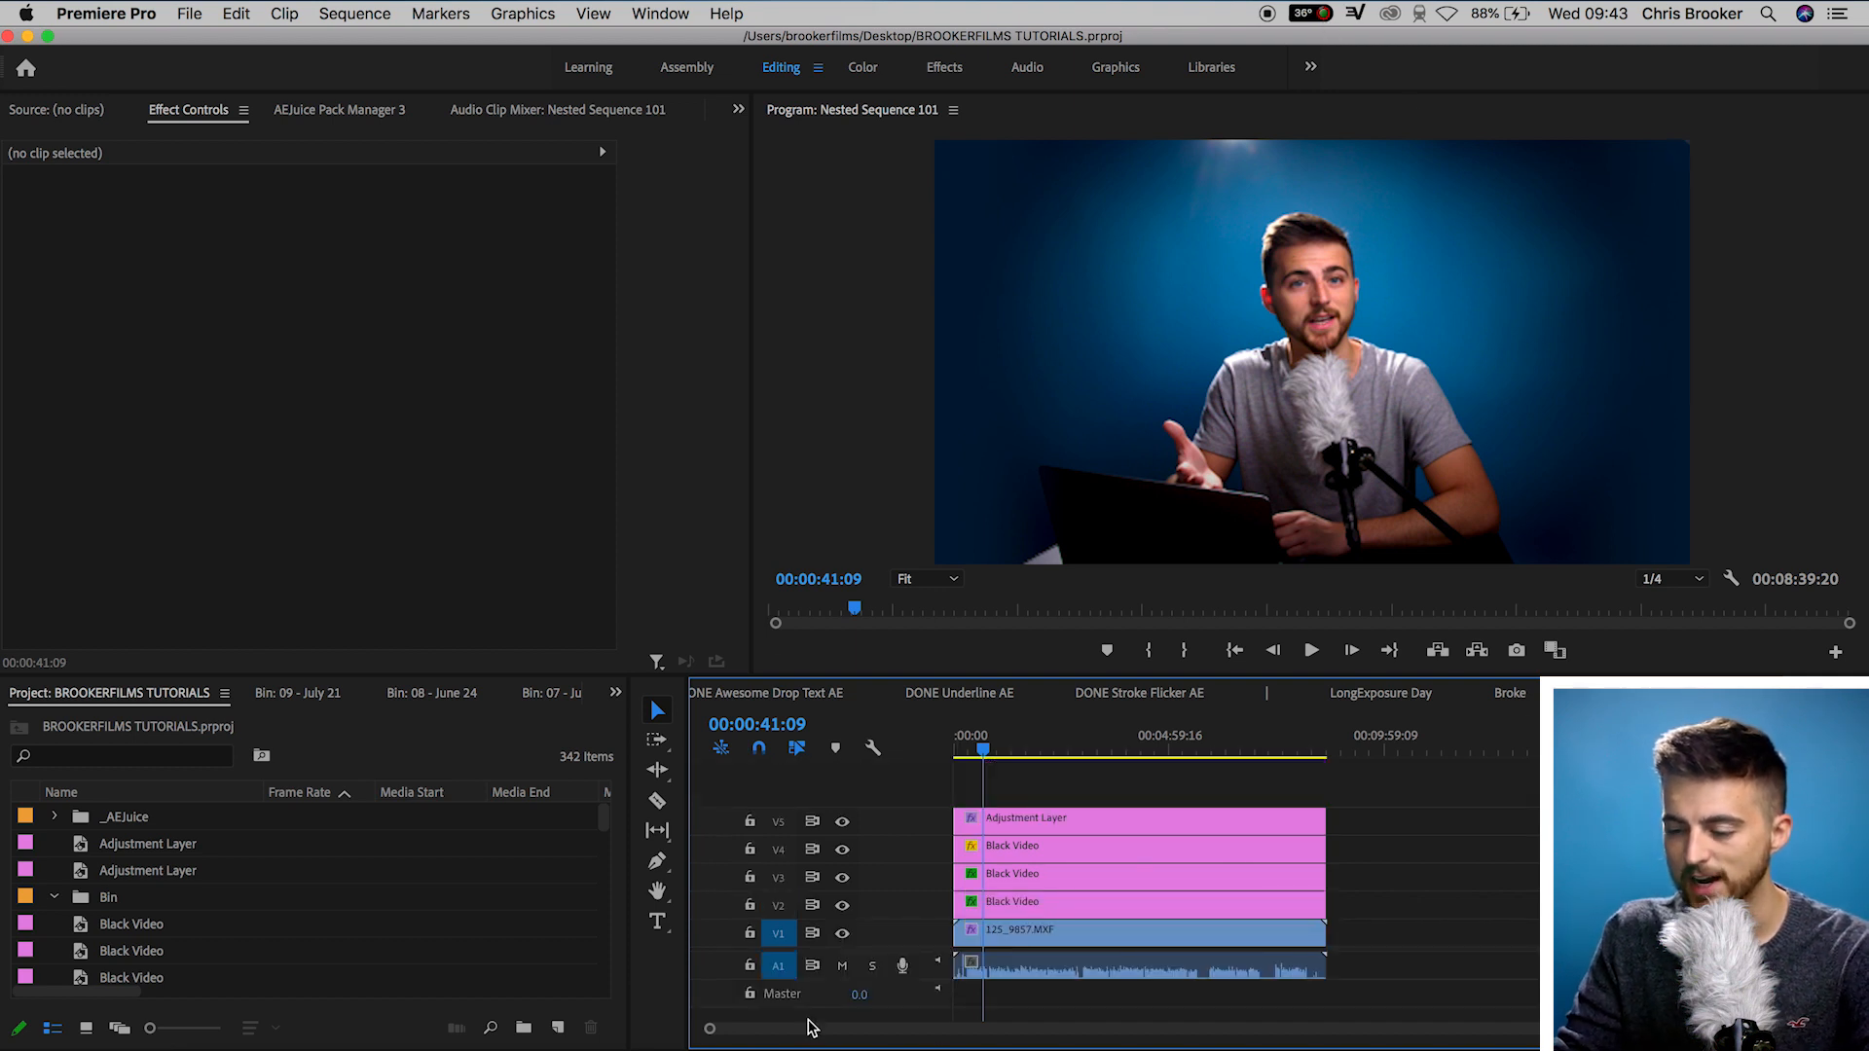
Review the three Black Video clips and the adjustment layer stacked above the footage by selecting each in turn.
{"action": "left_click", "coordinate": [1042, 908]}
{"action": "left_click", "coordinate": [1050, 880]}
{"action": "left_click", "coordinate": [1052, 845]}
{"action": "left_click", "coordinate": [1051, 815]}
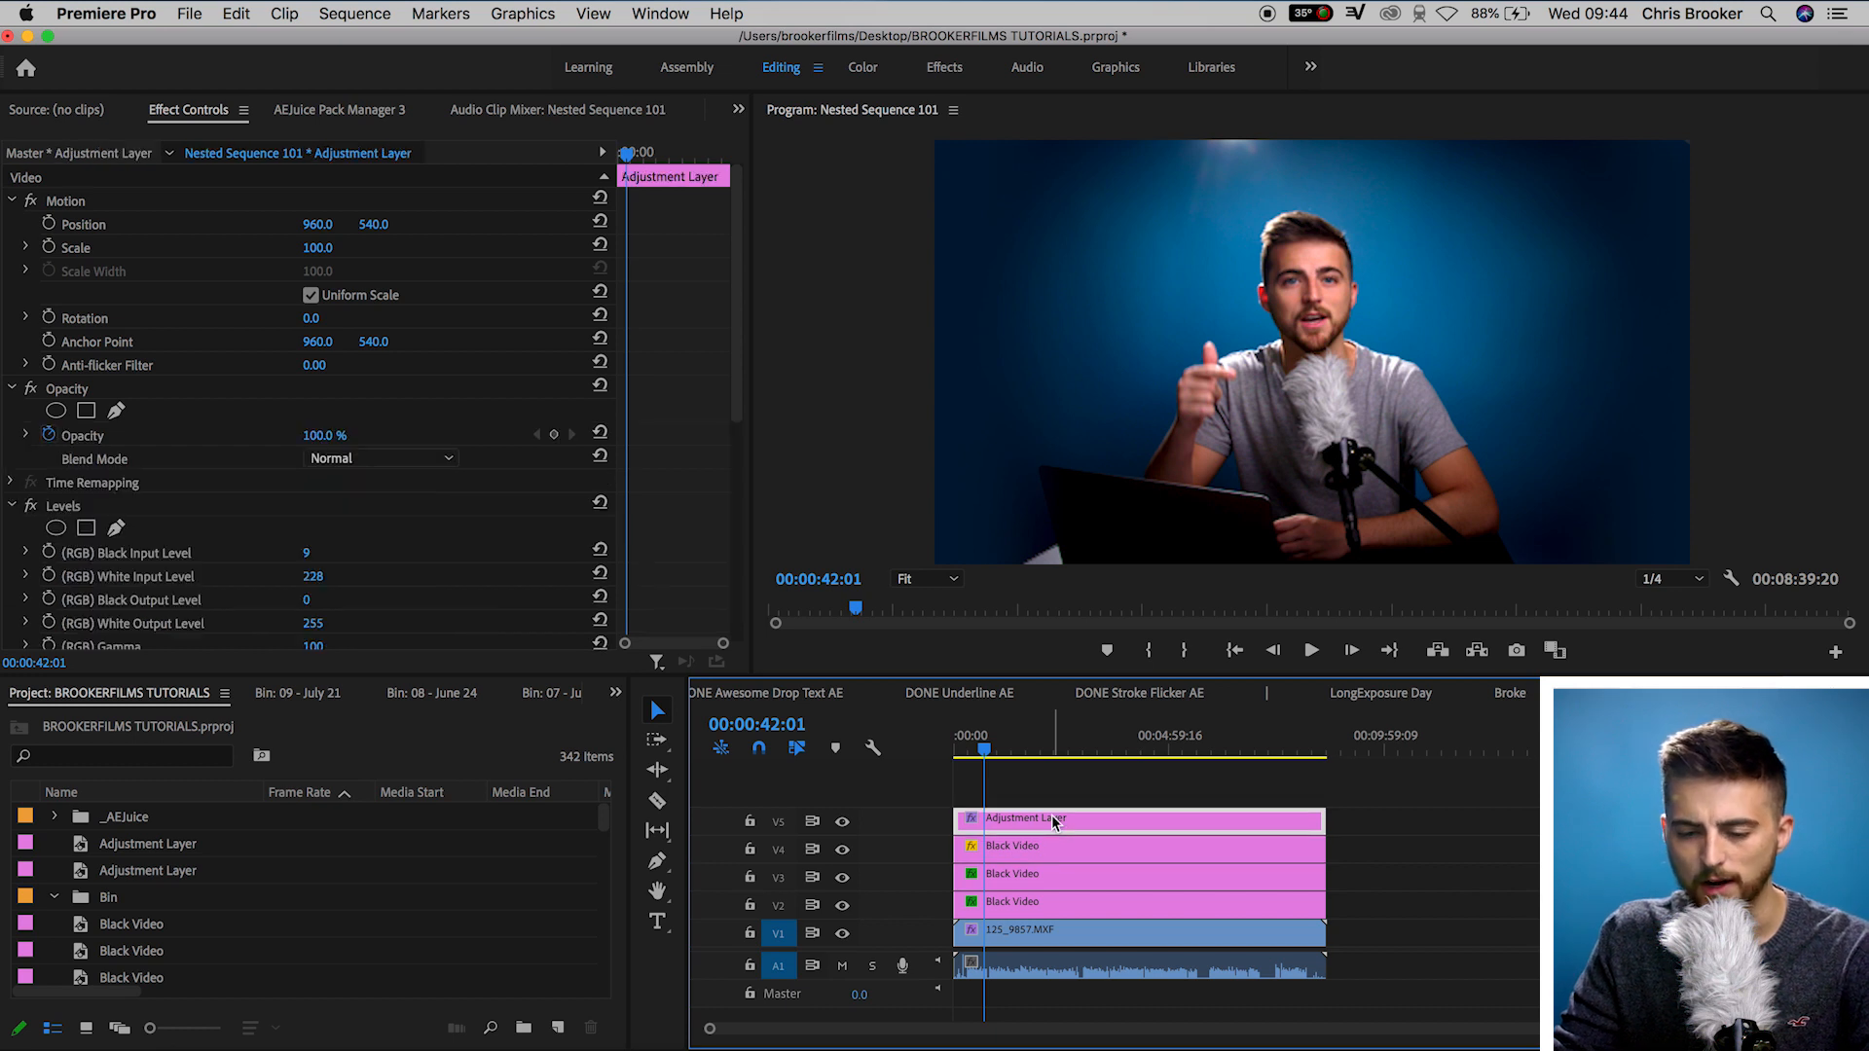
Hide tracks V2 to V5 to view the footage without its overlay layers.
{"action": "left_click", "coordinate": [842, 905]}
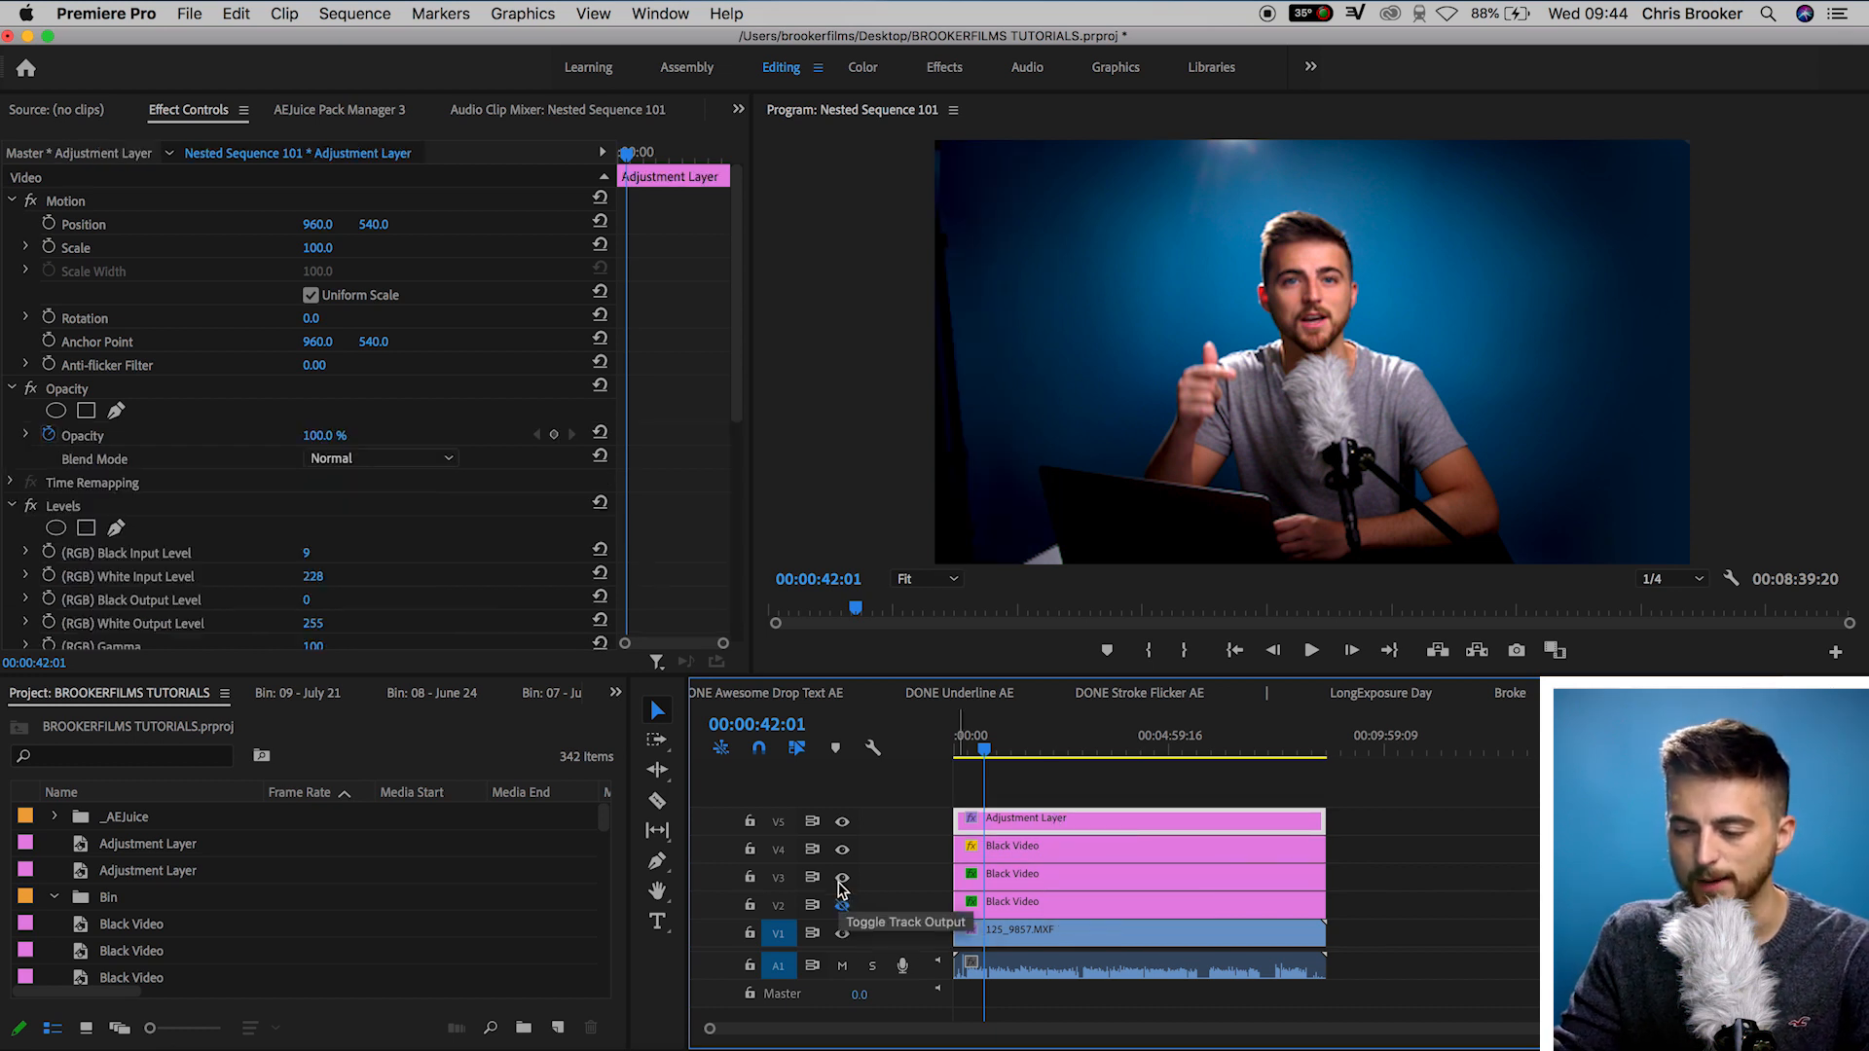
{"action": "left_click", "coordinate": [842, 877]}
{"action": "left_click", "coordinate": [842, 849]}
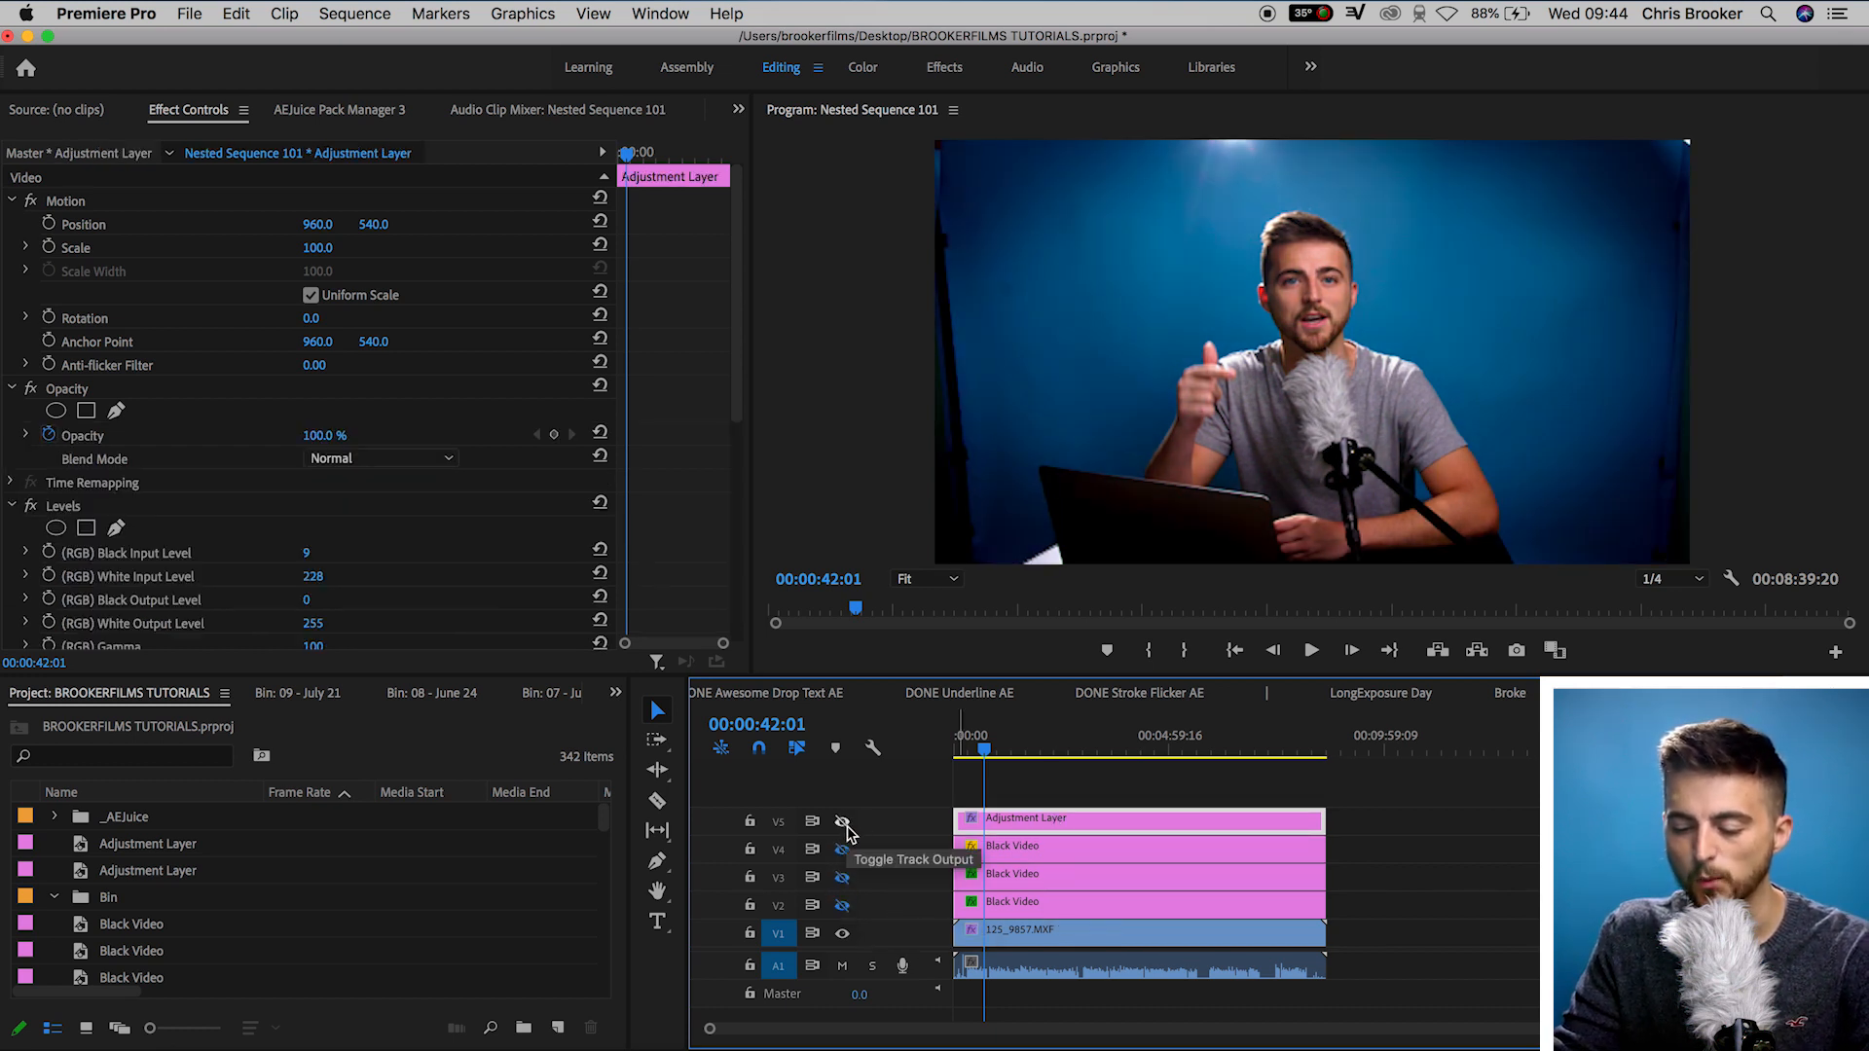
{"action": "left_click", "coordinate": [843, 822]}
Turn tracks V2 to V5 back on one at a time, examining what each layer changes, and select the adjustment layer.
{"action": "left_click", "coordinate": [1033, 905]}
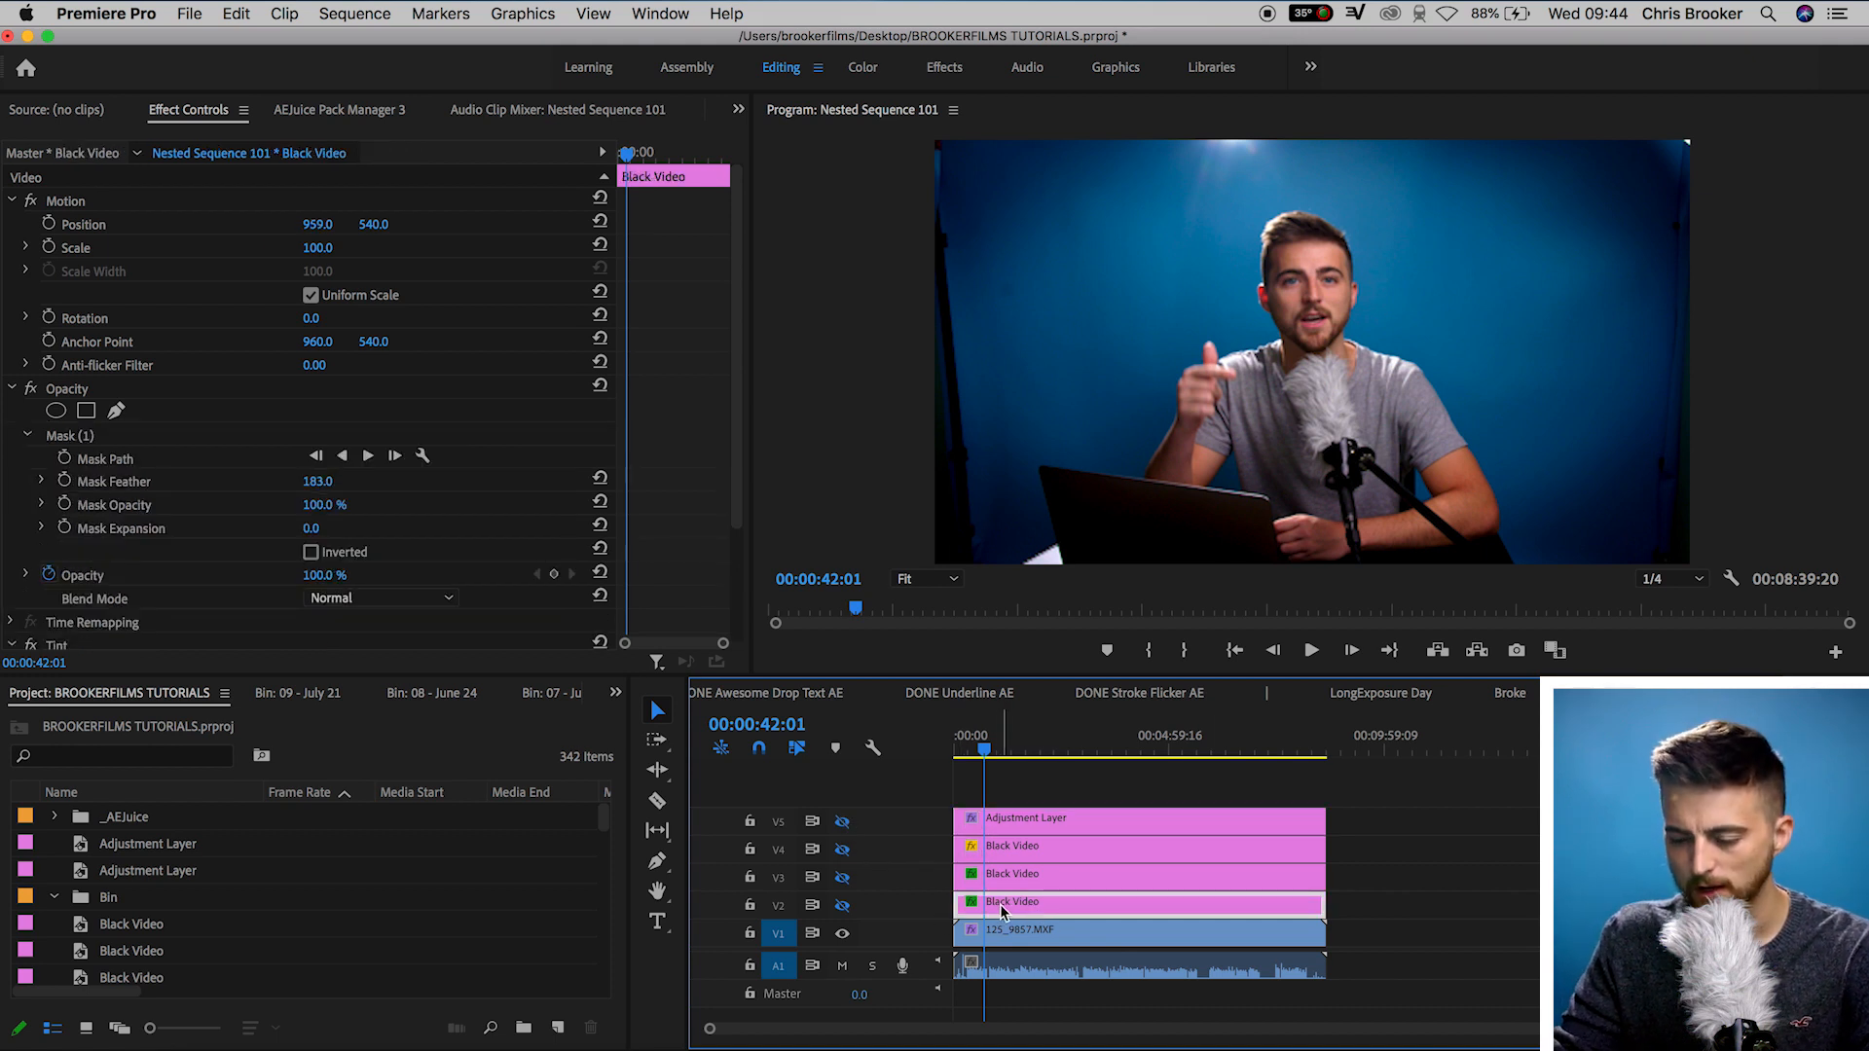
{"action": "left_click", "coordinate": [843, 905]}
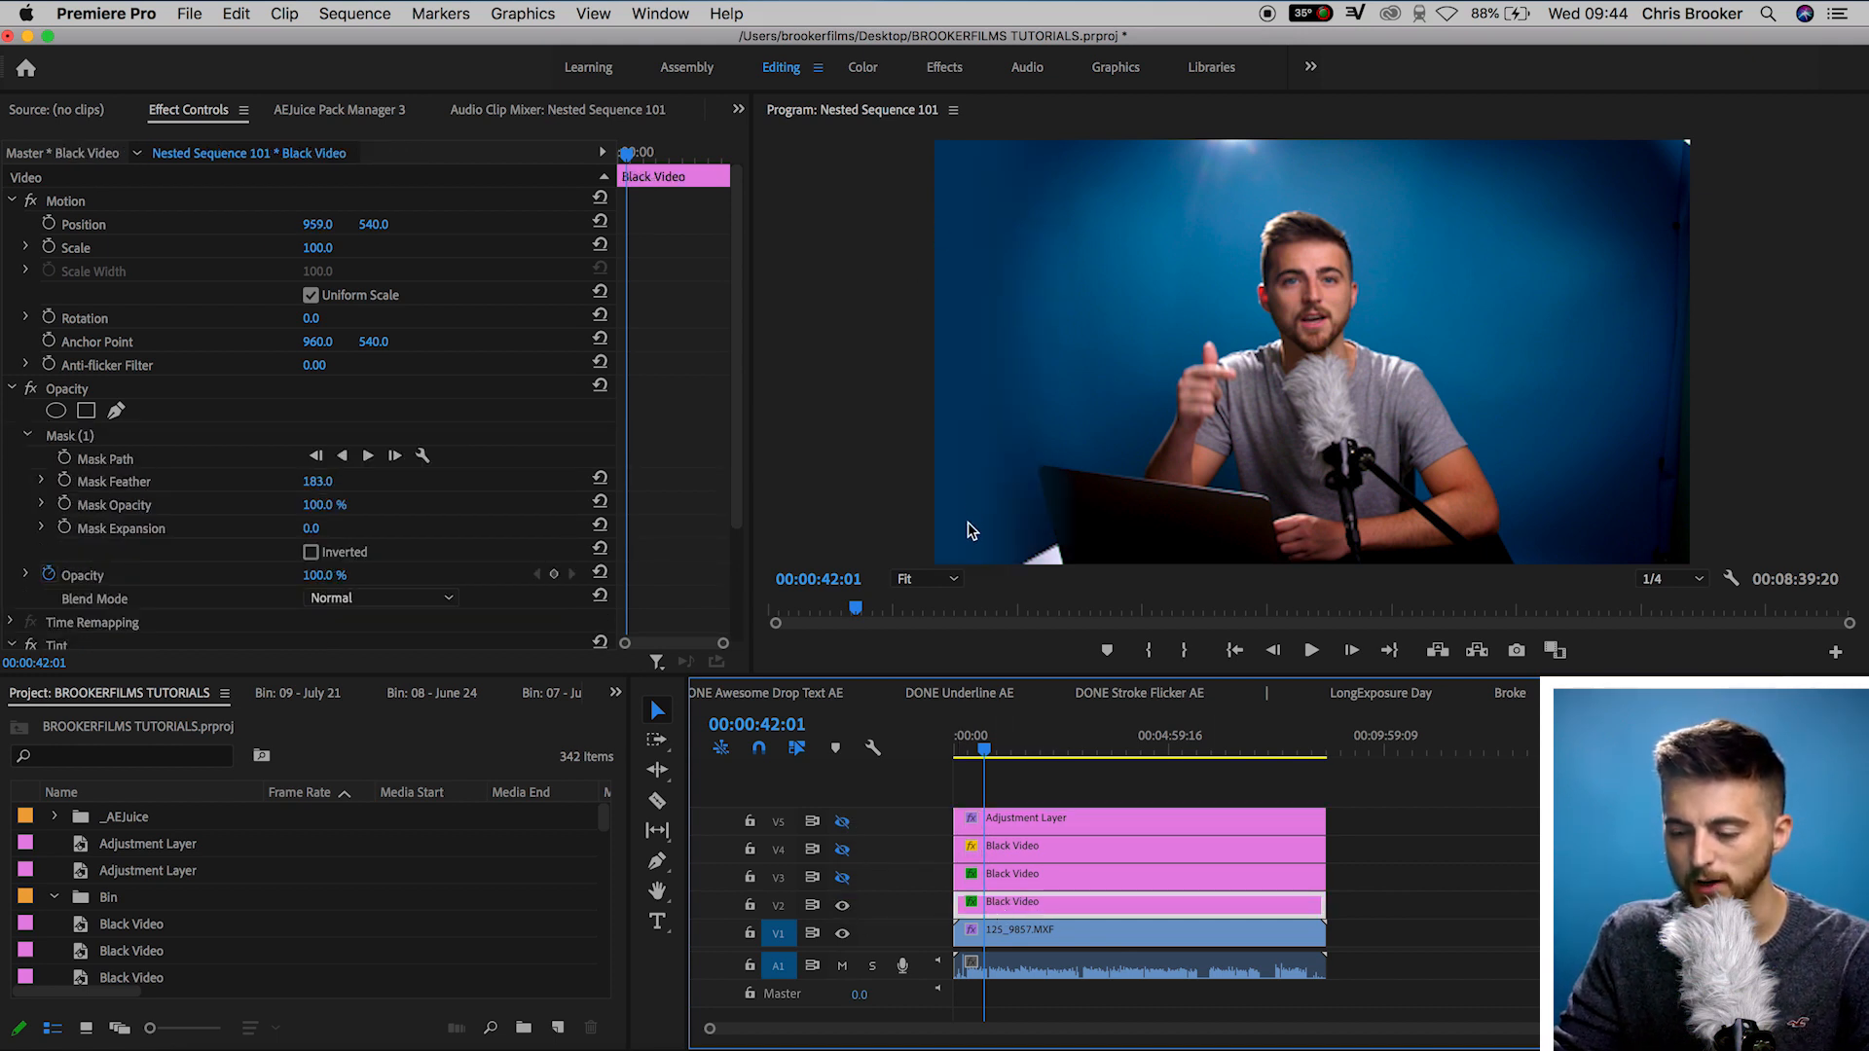
{"action": "left_click", "coordinate": [848, 881]}
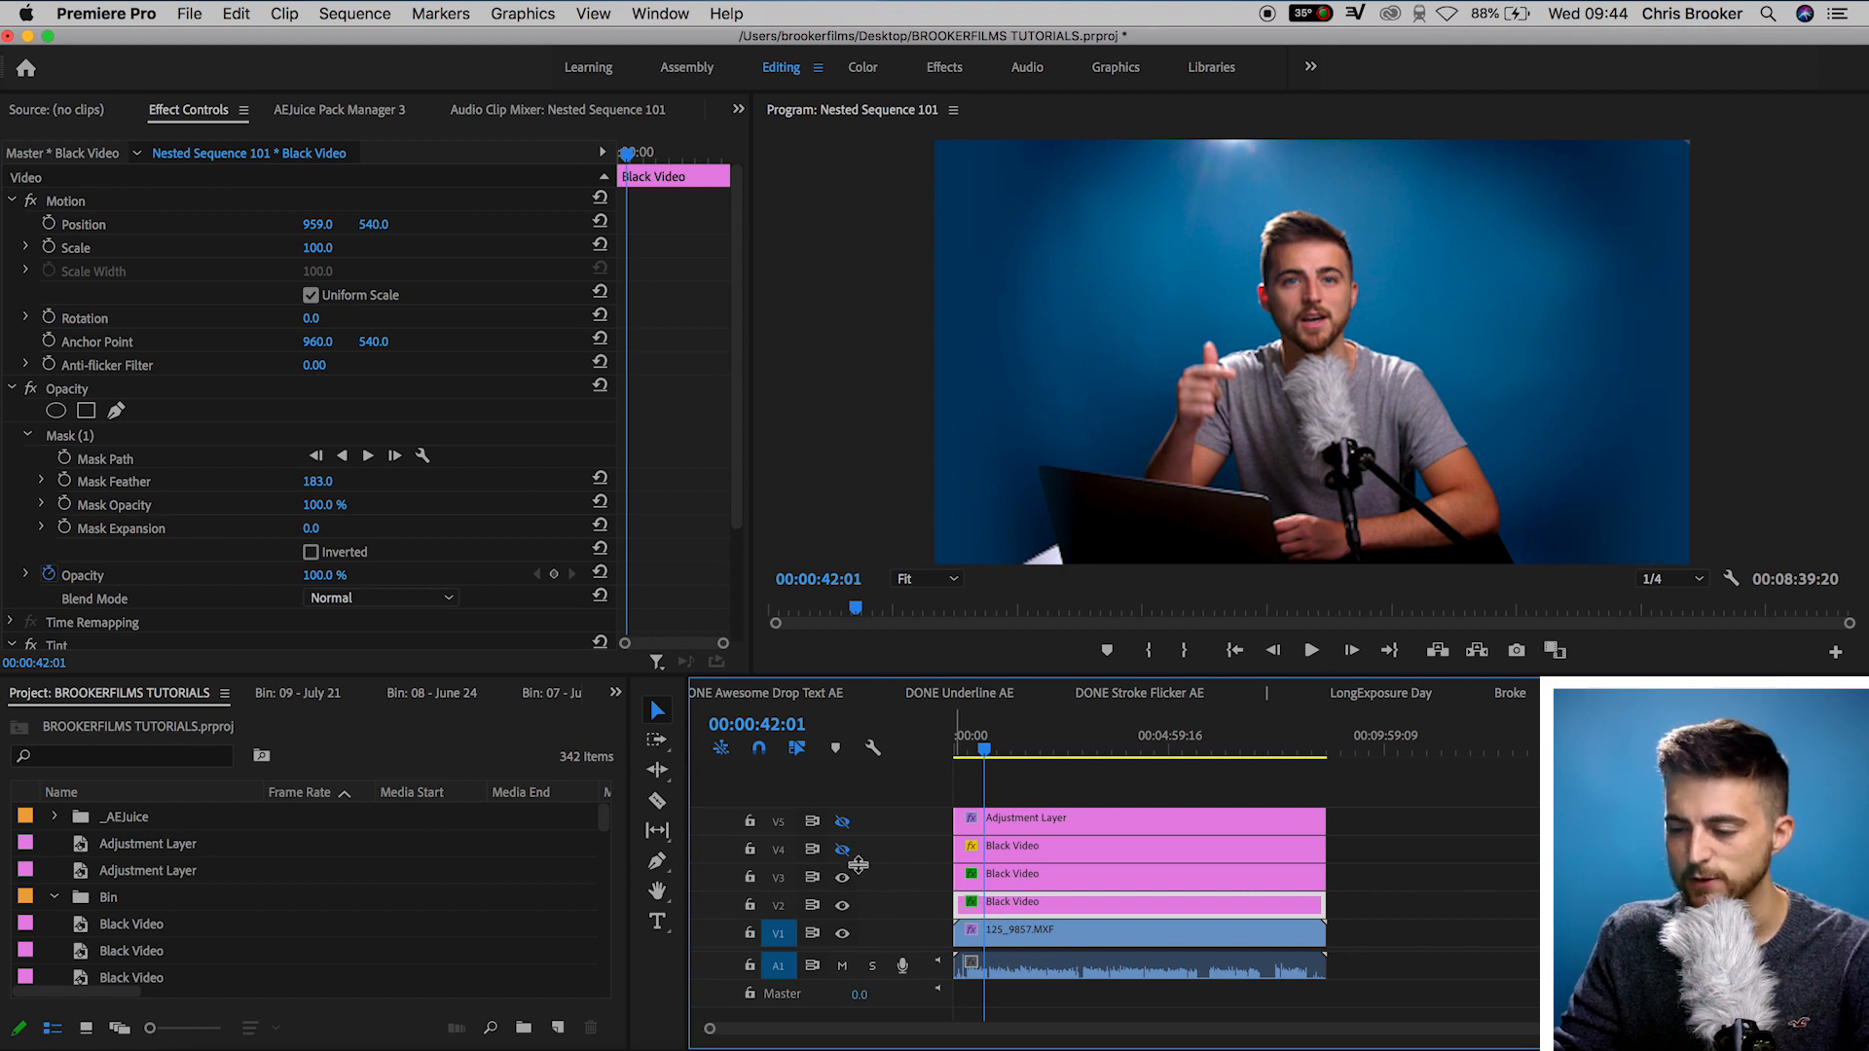
{"action": "left_click", "coordinate": [842, 849]}
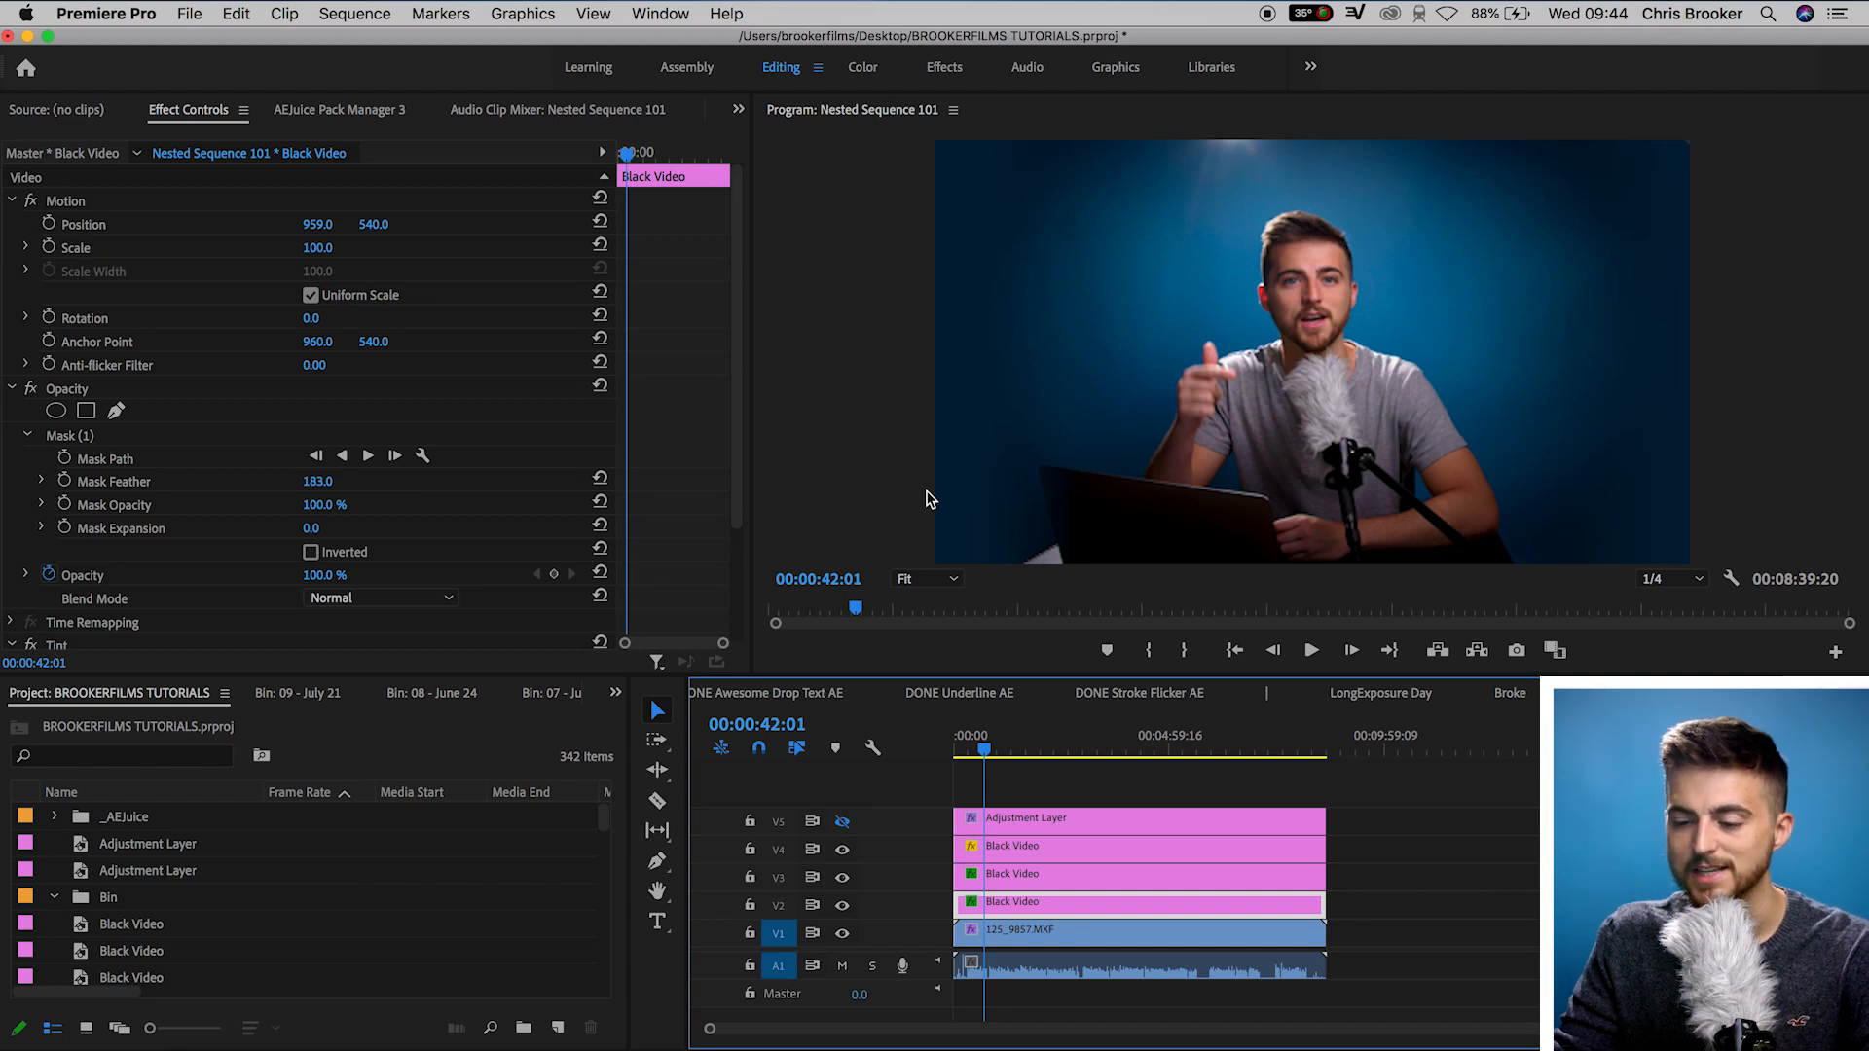
{"action": "left_click", "coordinate": [842, 822]}
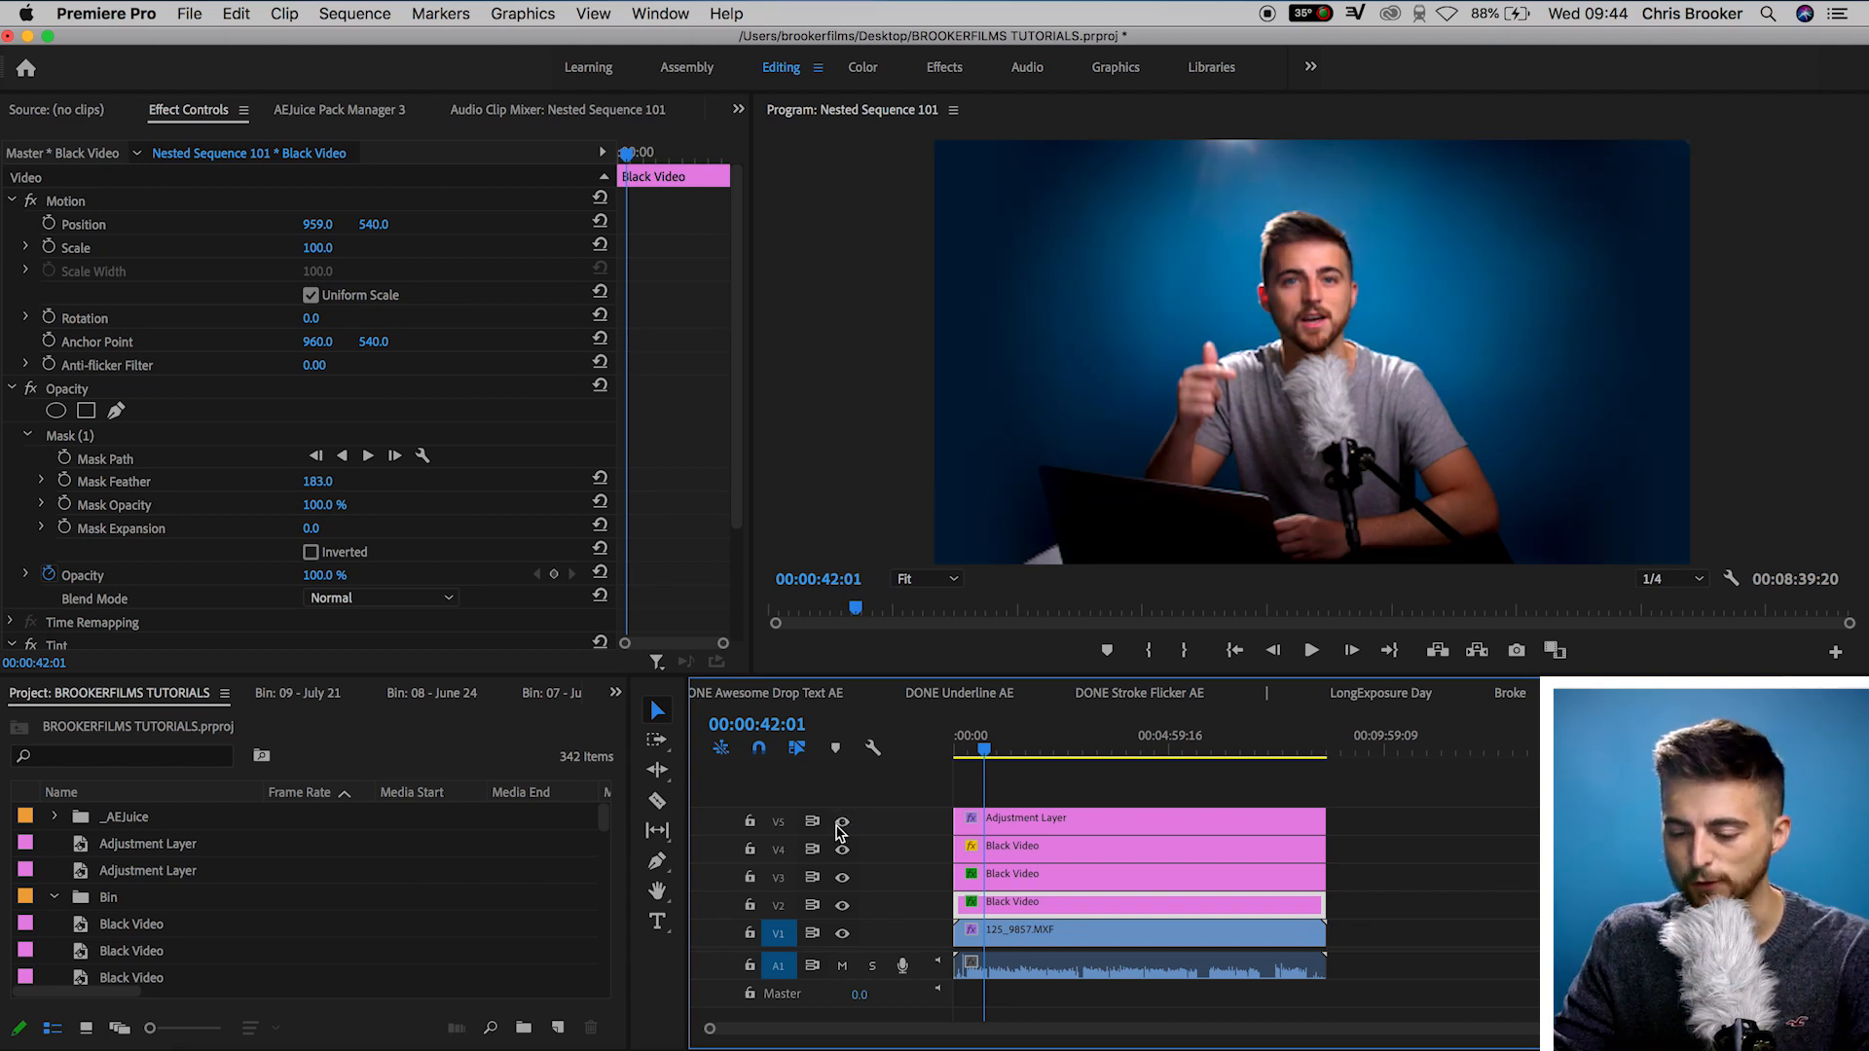
{"action": "left_click", "coordinate": [1085, 822]}
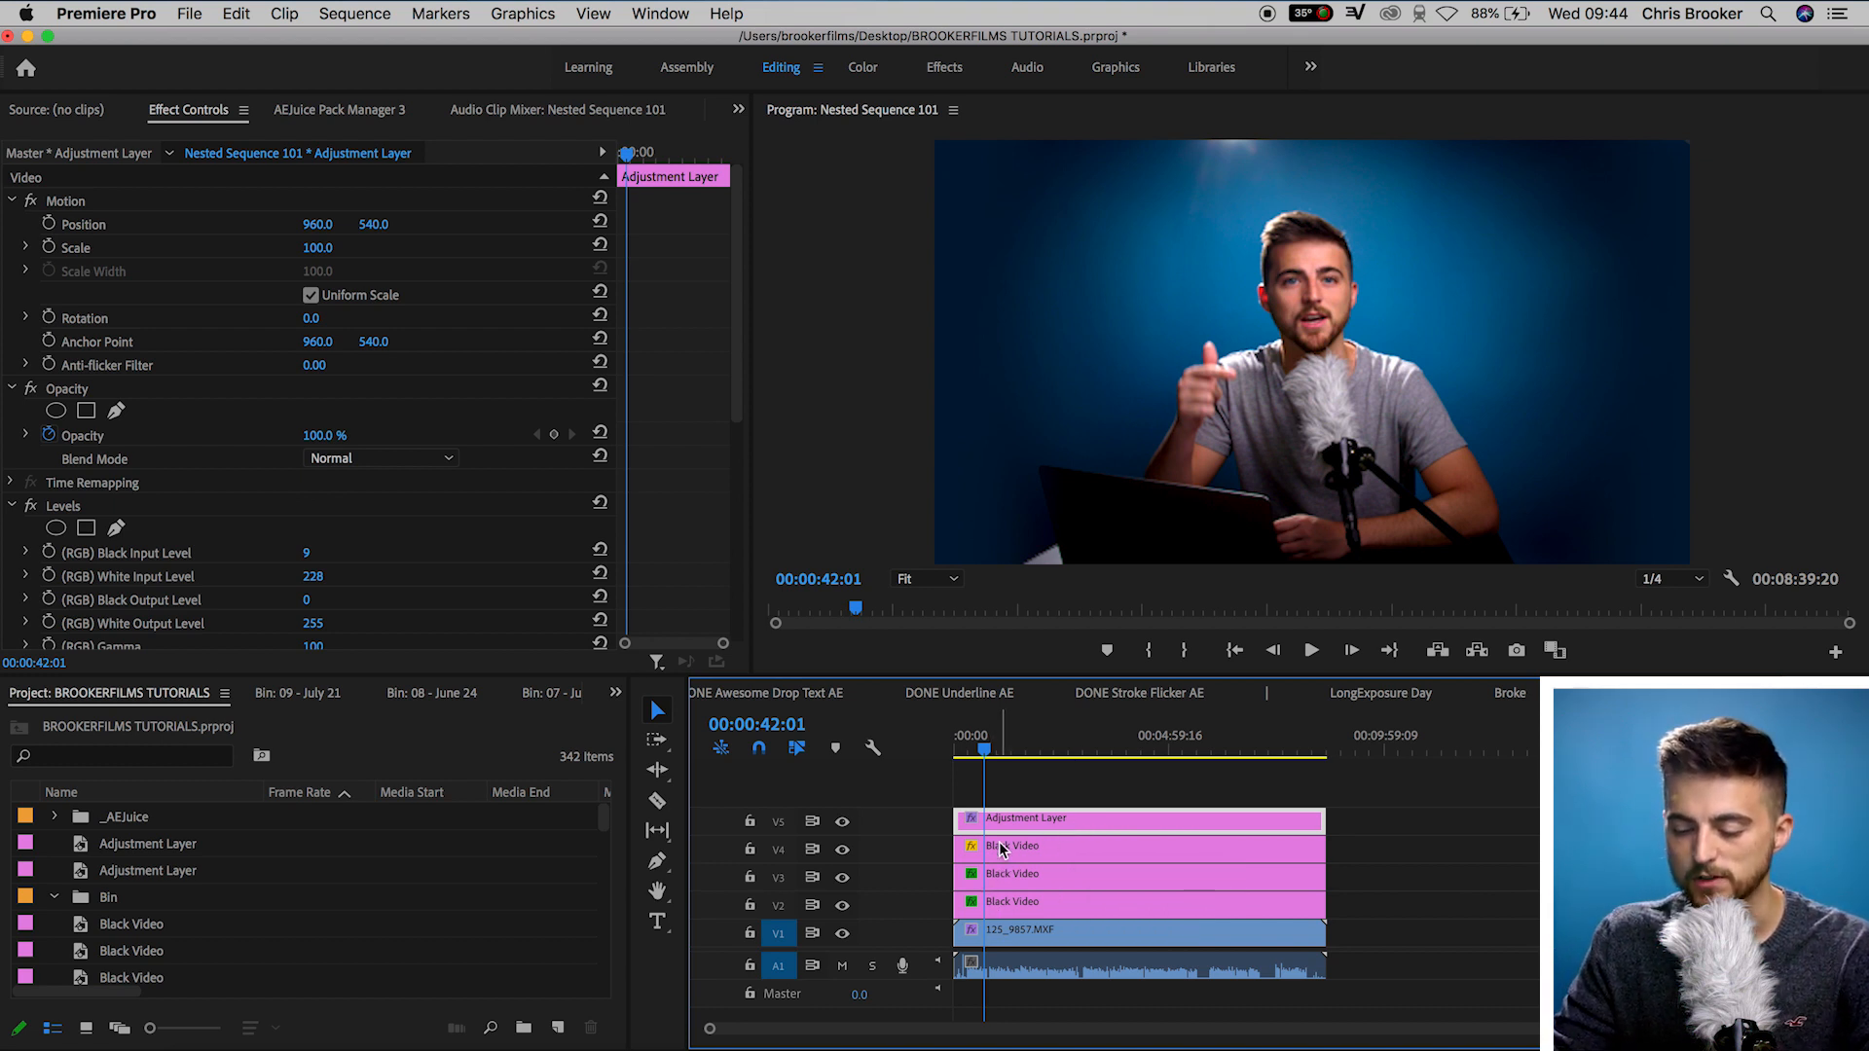
Create a 1920 x 1080 black video and place it on V2 over the second 125_9857.MXF clip, extended along the footage.
{"action": "left_click_drag", "start_coordinate": [1101, 926], "coordinate": [1268, 128]}
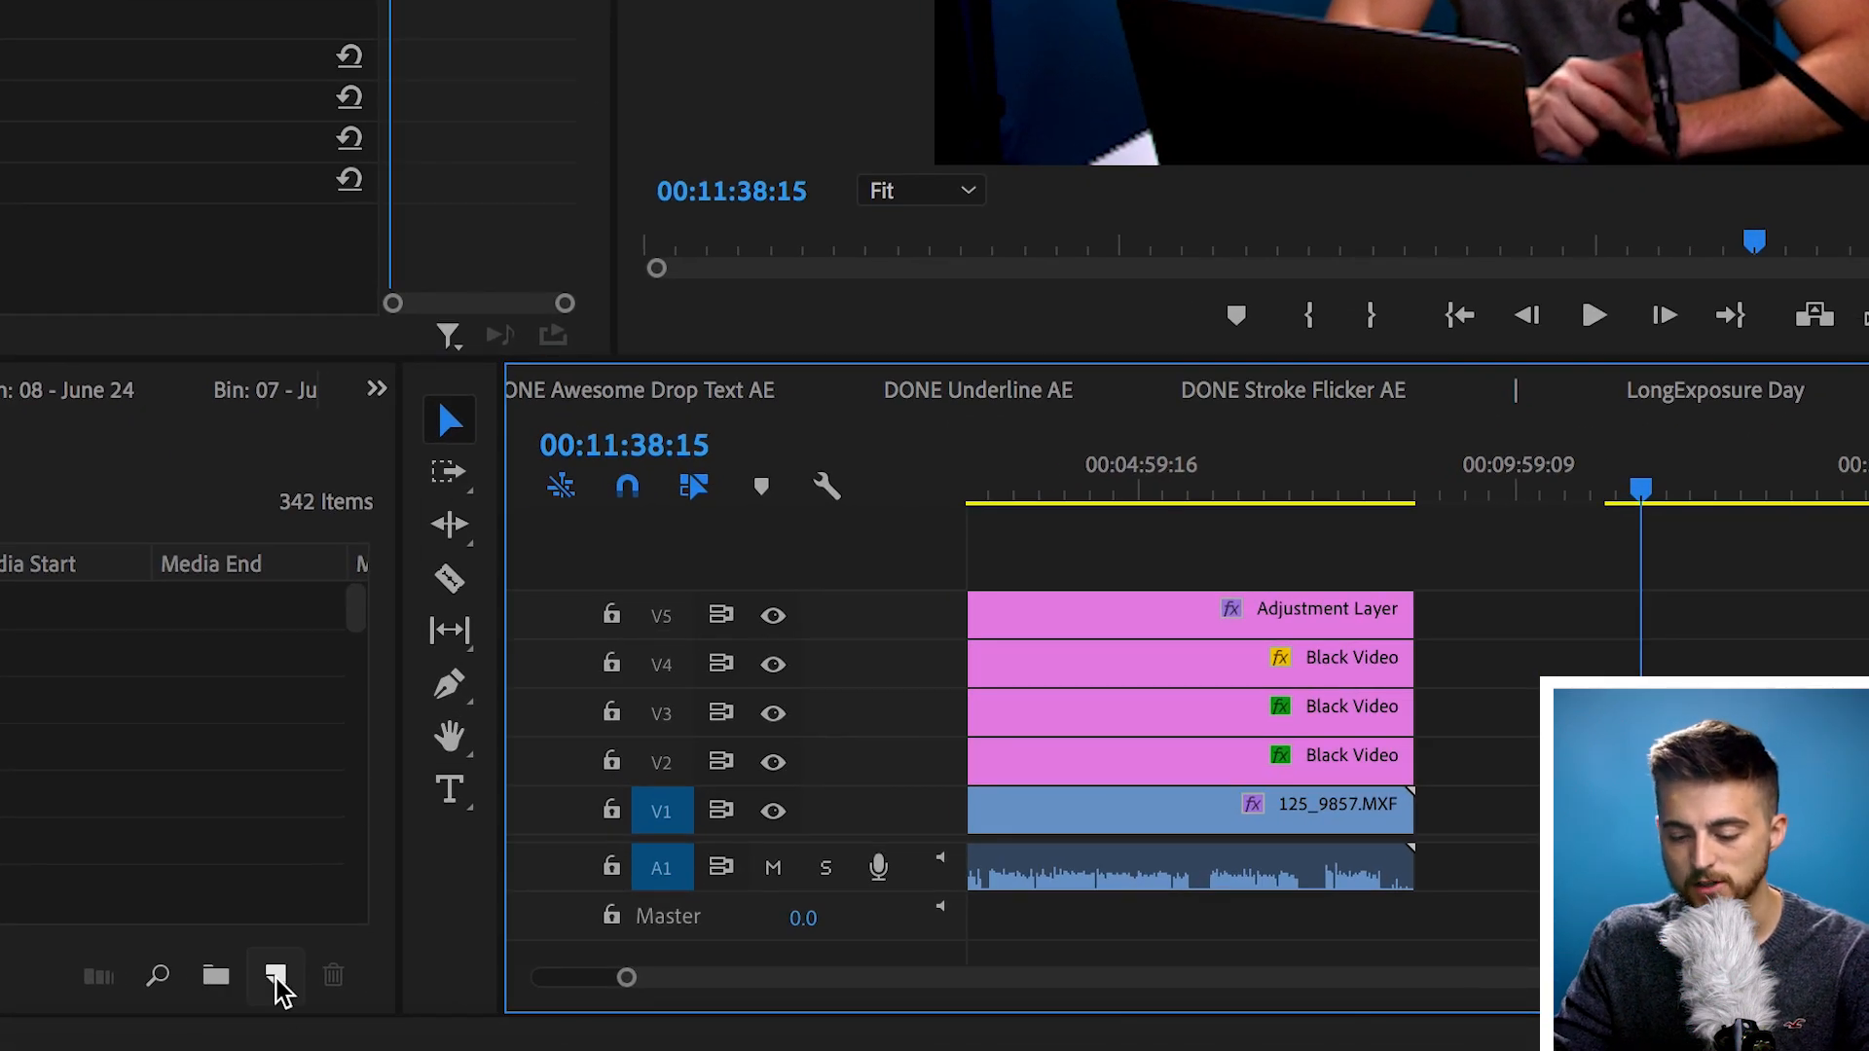
{"action": "left_click", "coordinate": [277, 978]}
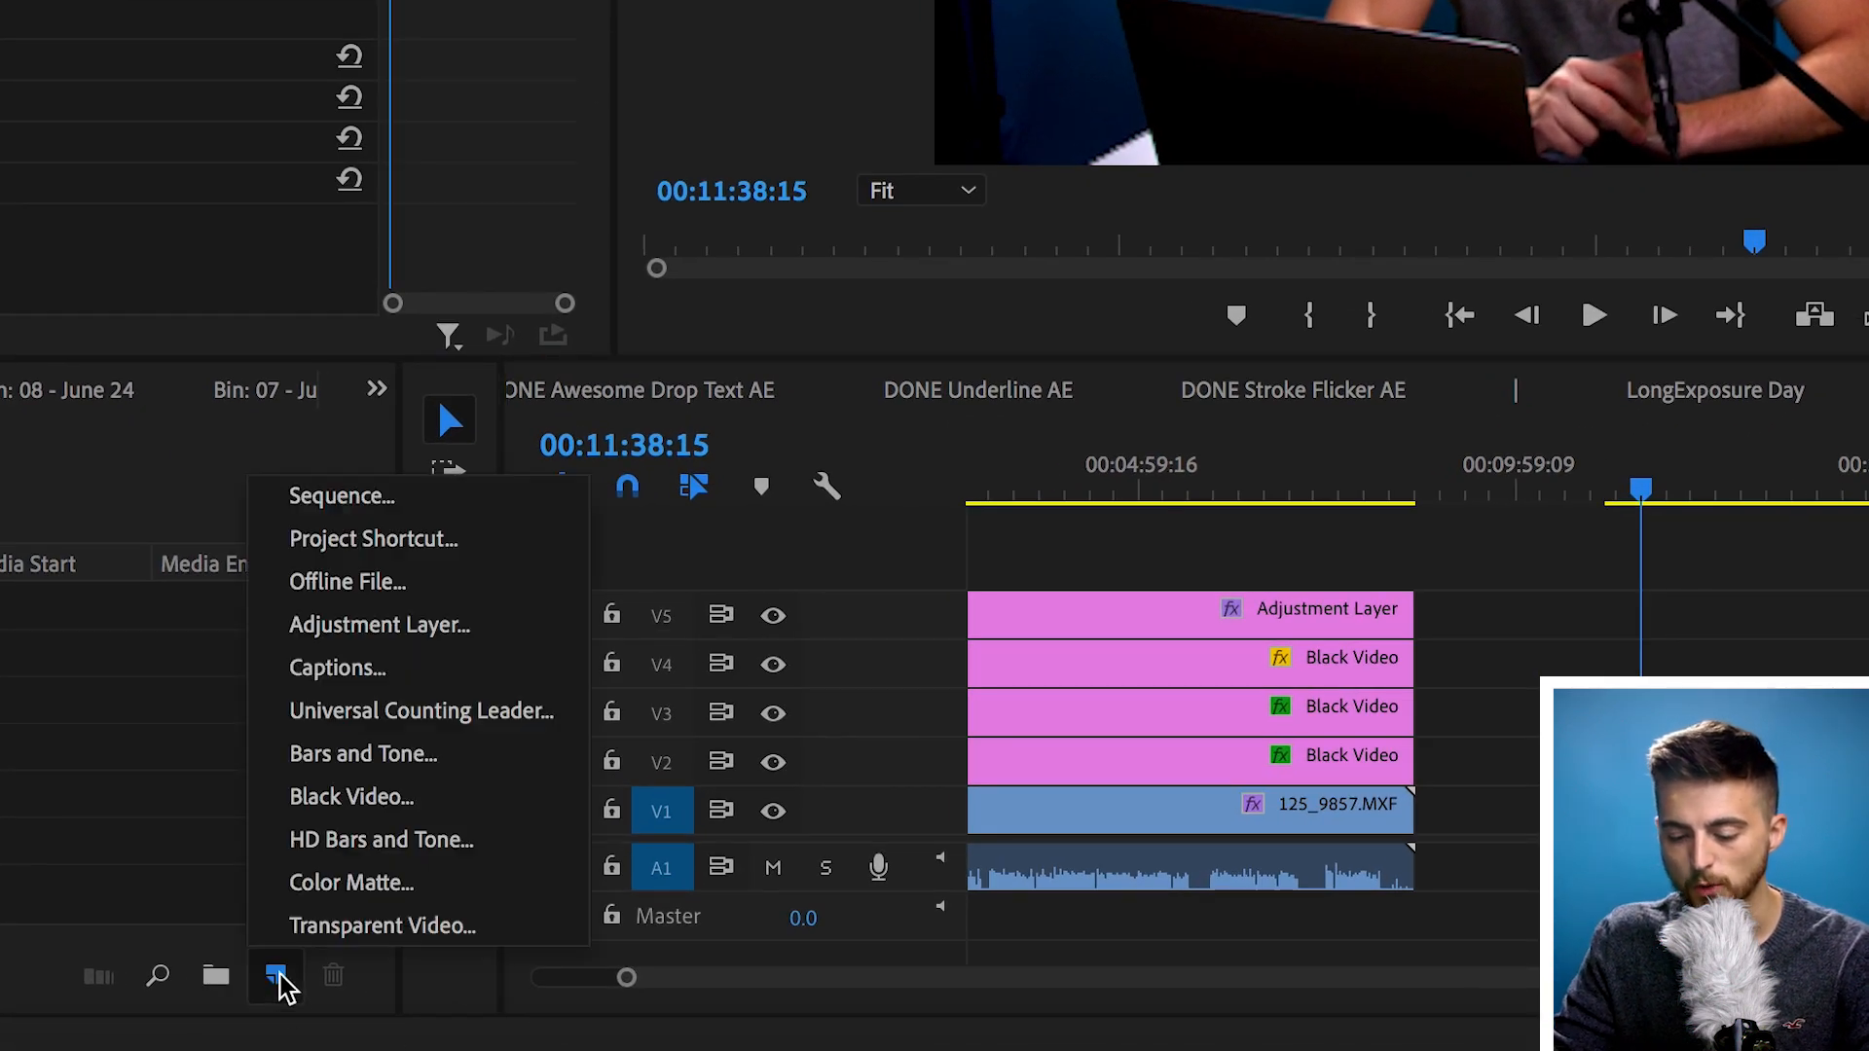
{"action": "left_click", "coordinate": [308, 798]}
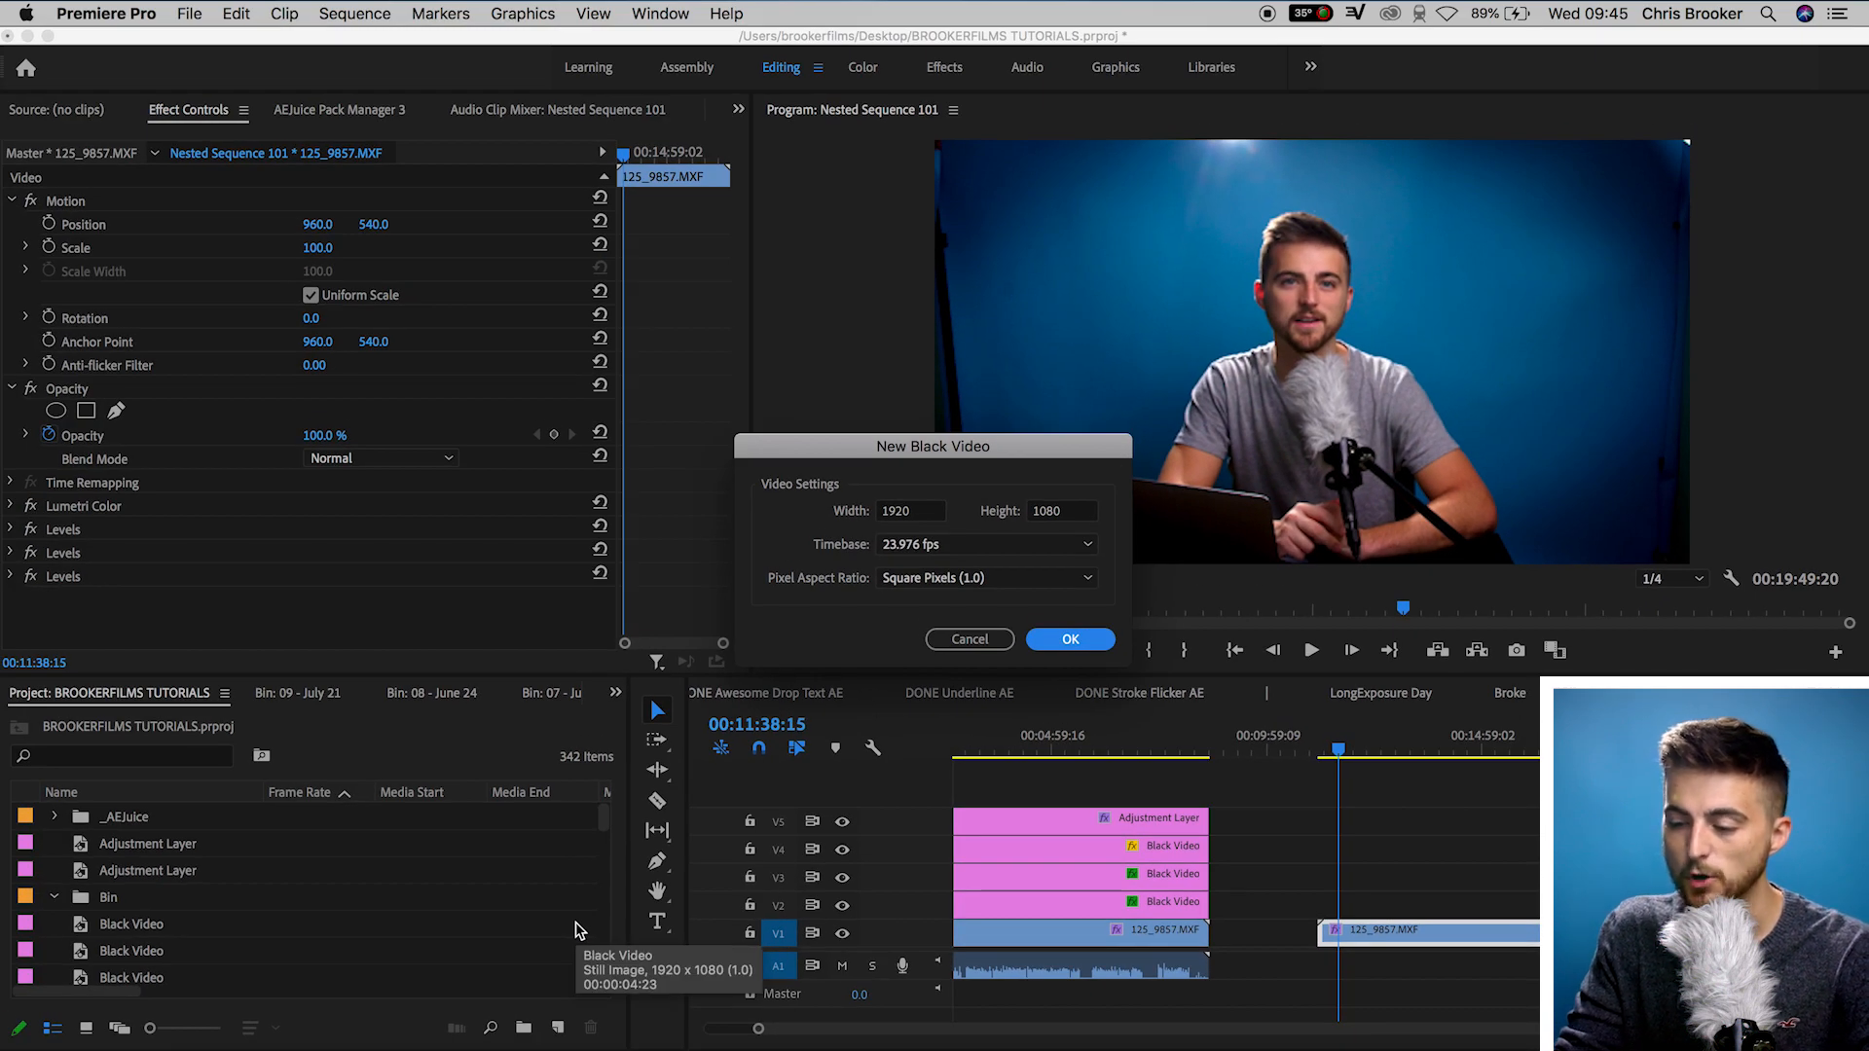
{"action": "key", "text": "Return"}
{"action": "left_click_drag", "start_coordinate": [131, 954], "coordinate": [1324, 911]}
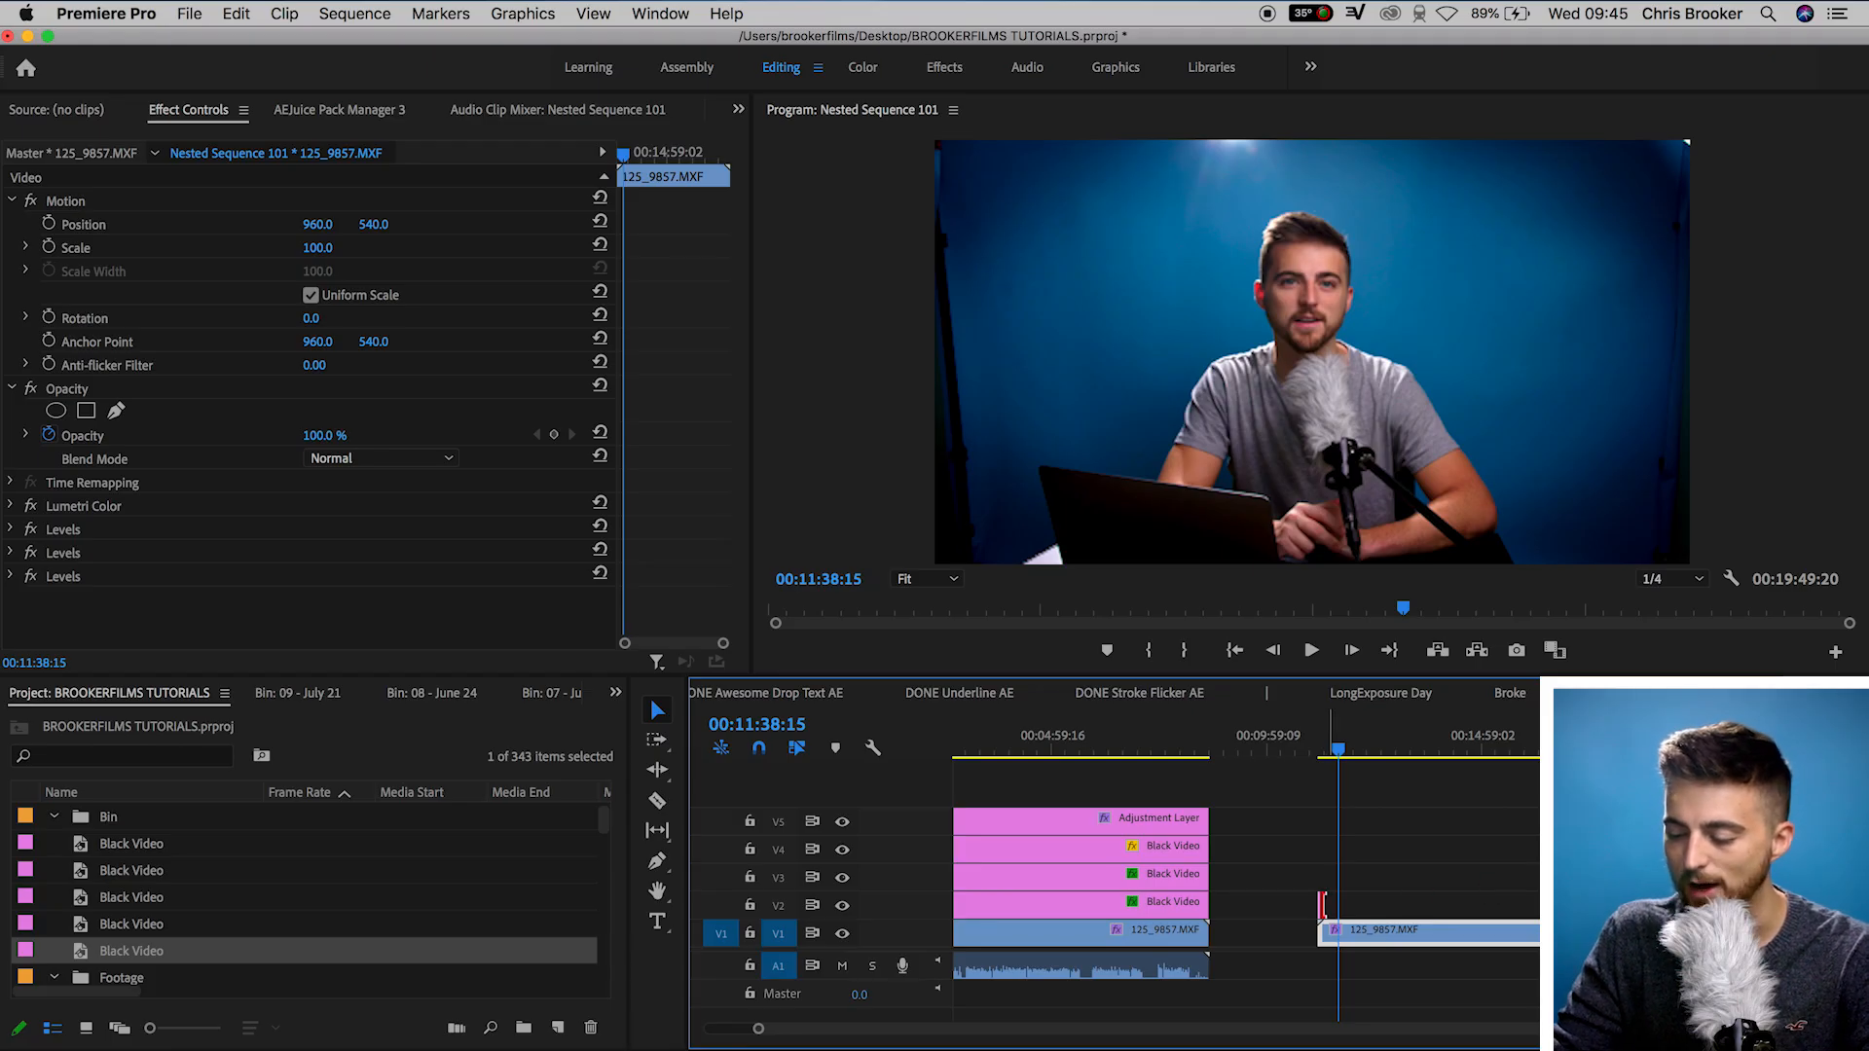
{"action": "left_click_drag", "start_coordinate": [1322, 904], "coordinate": [1326, 904]}
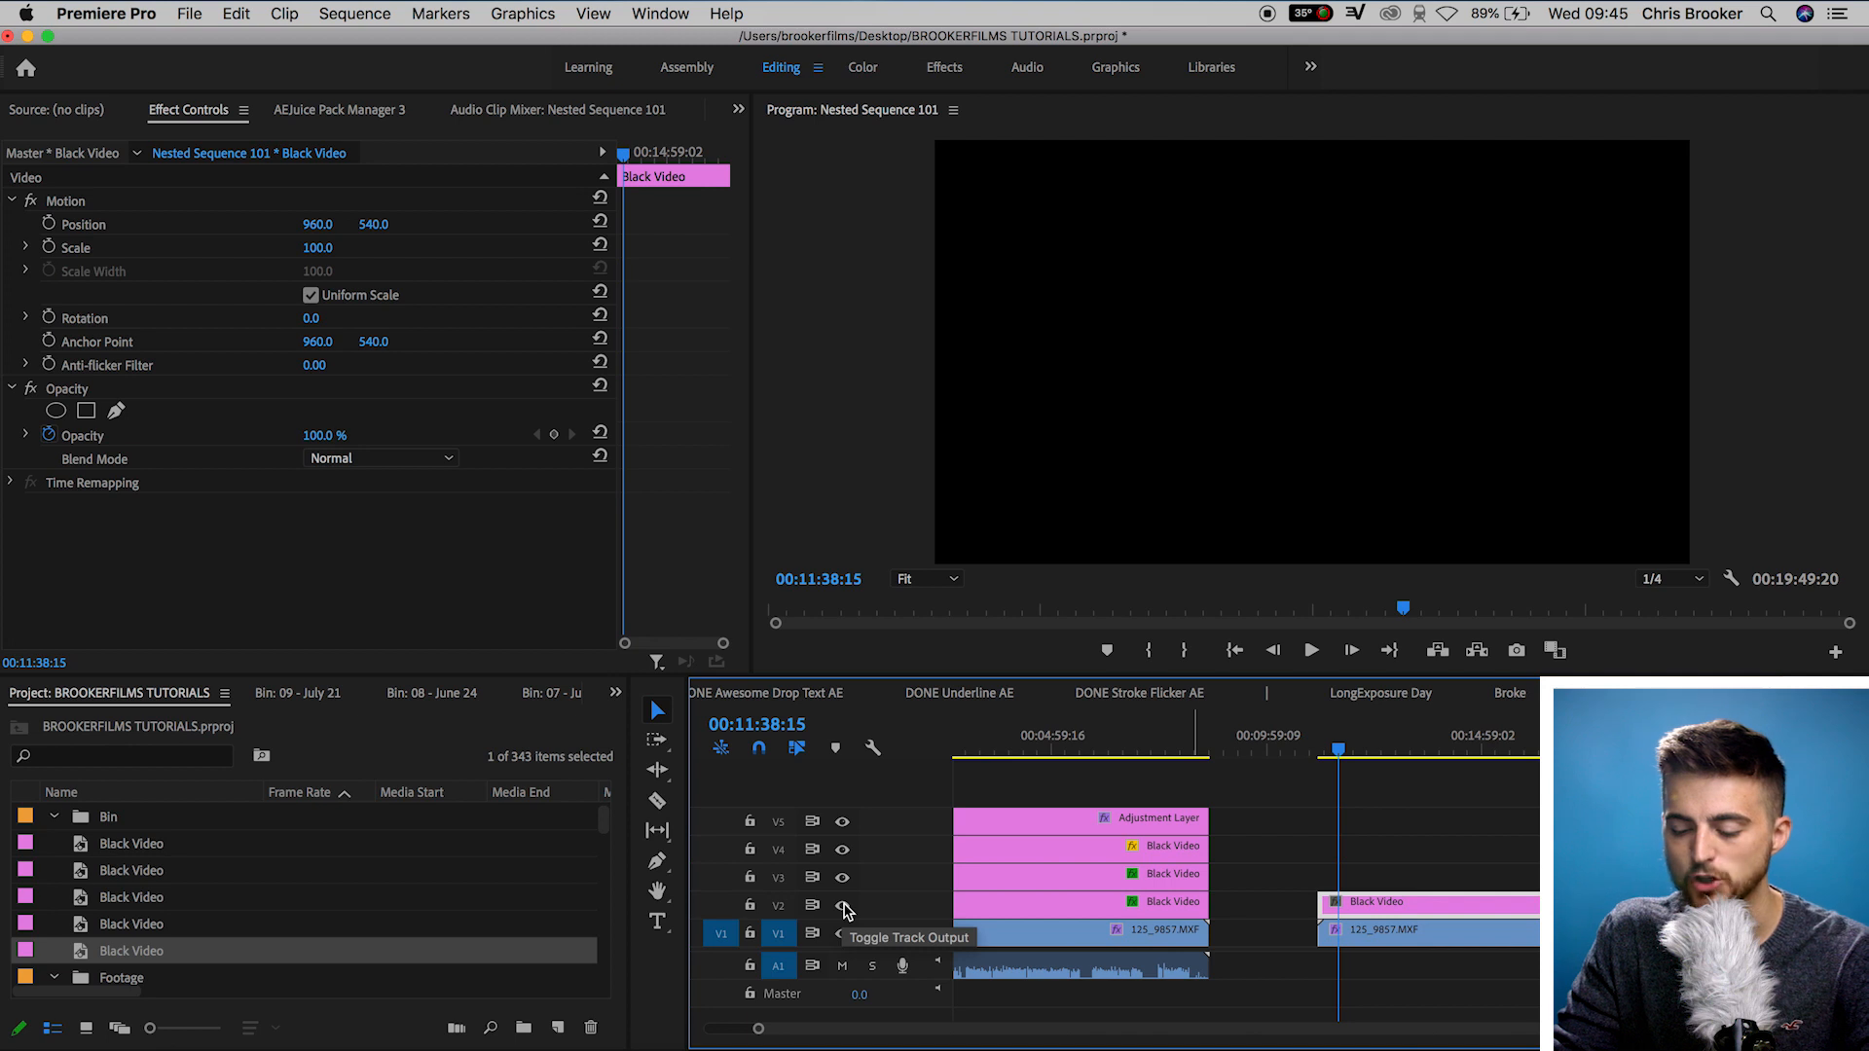
Hide track V2 and apply the Tint effect to the new Black Video clip.
{"action": "left_click", "coordinate": [843, 905]}
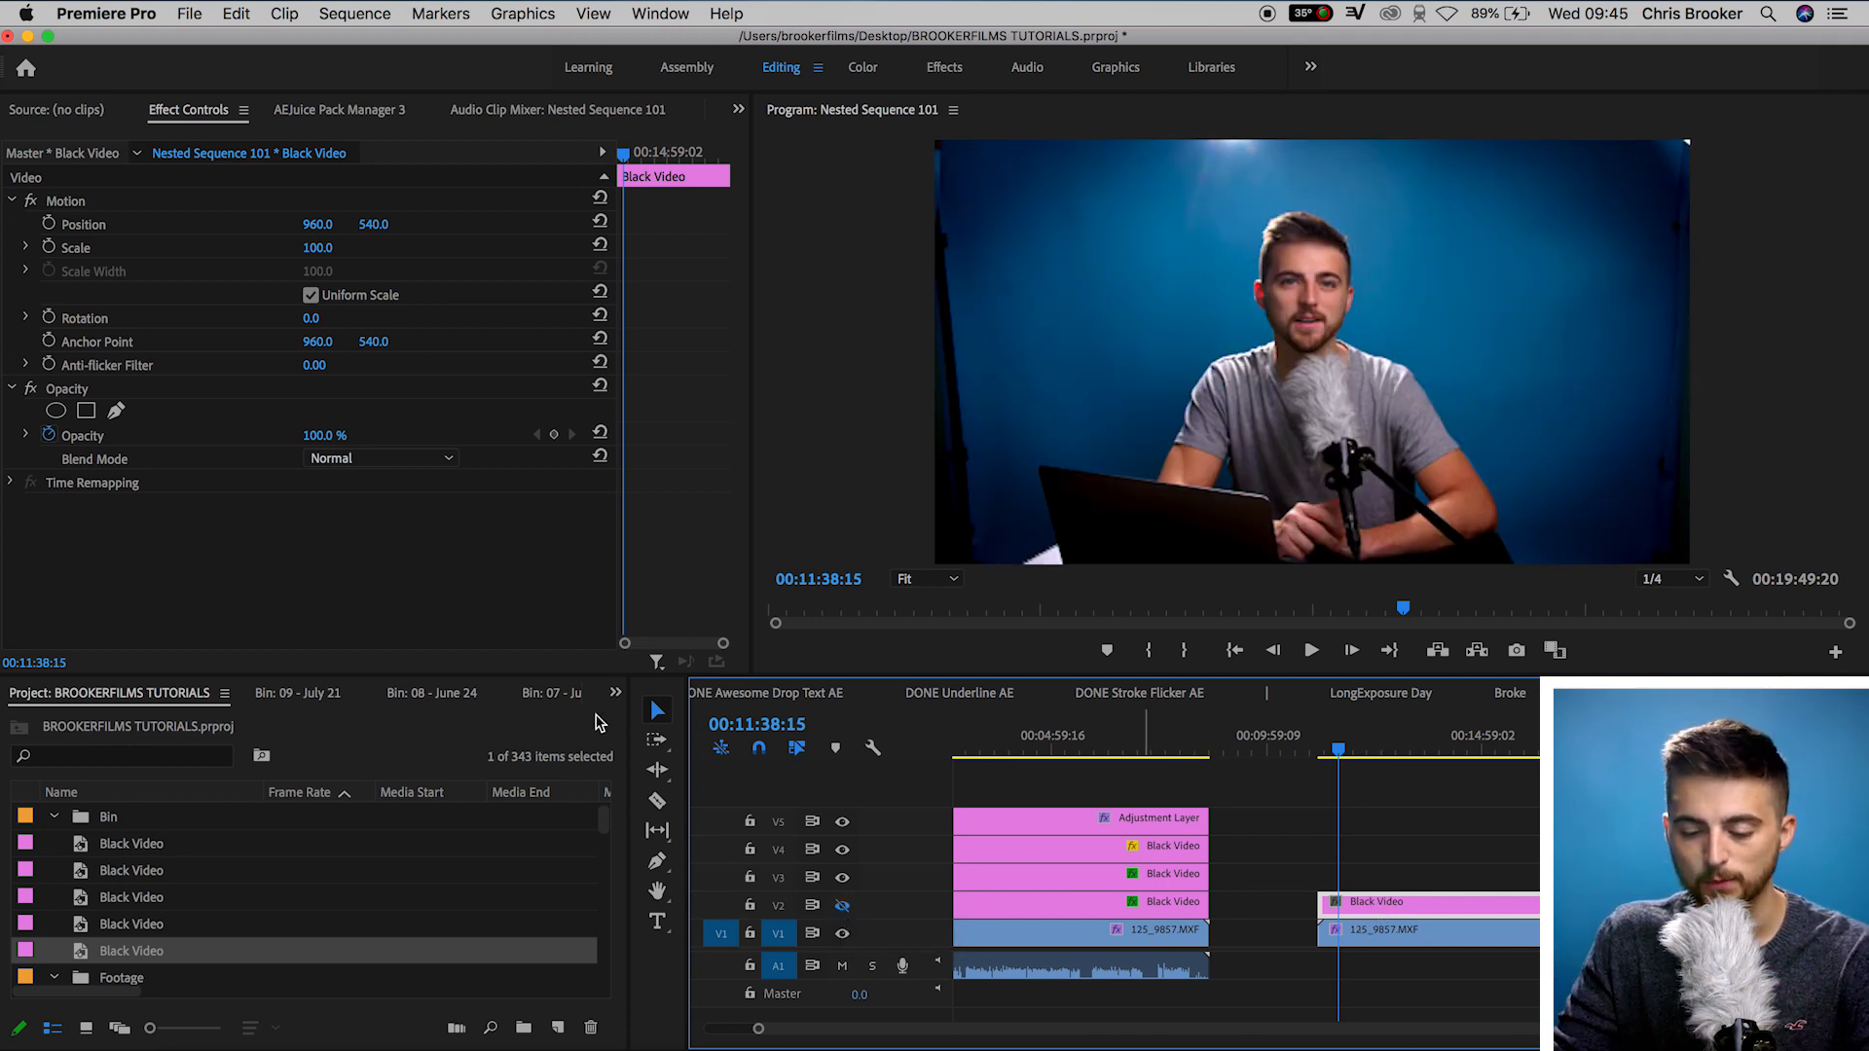
{"action": "left_click", "coordinate": [617, 692]}
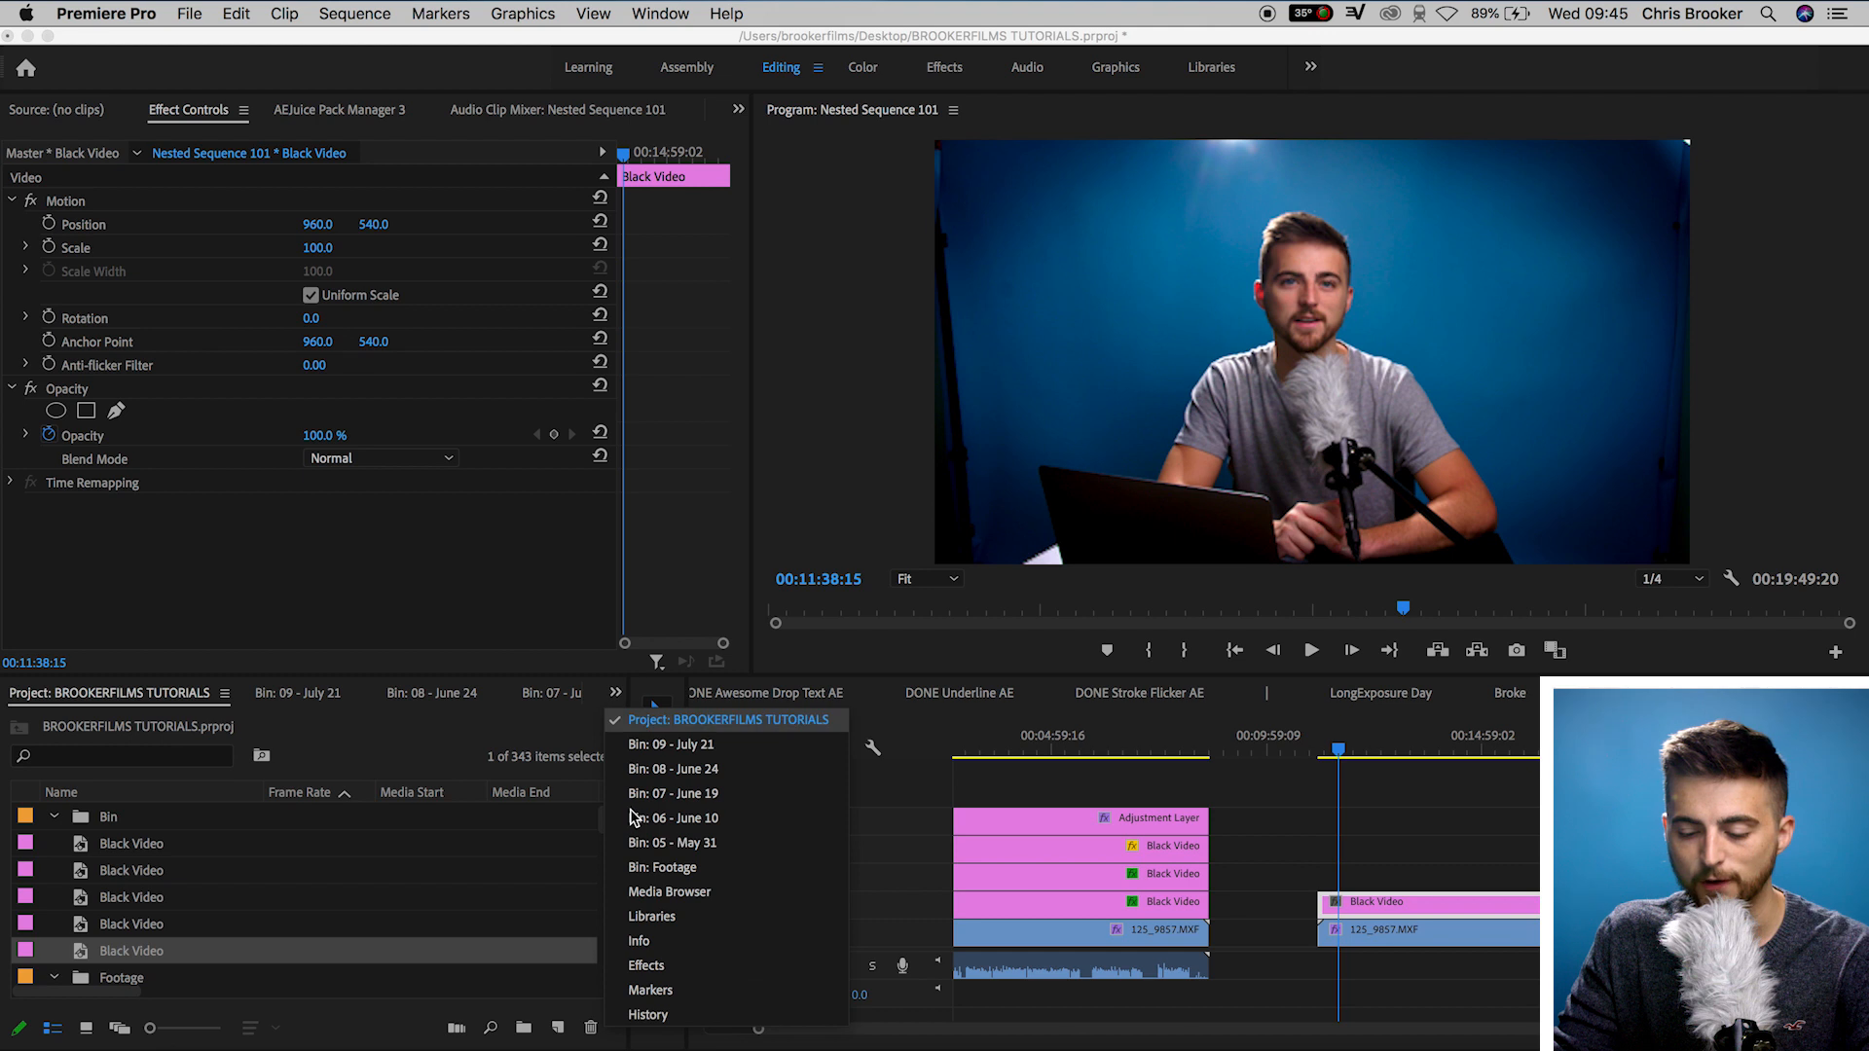
{"action": "left_click", "coordinate": [642, 966]}
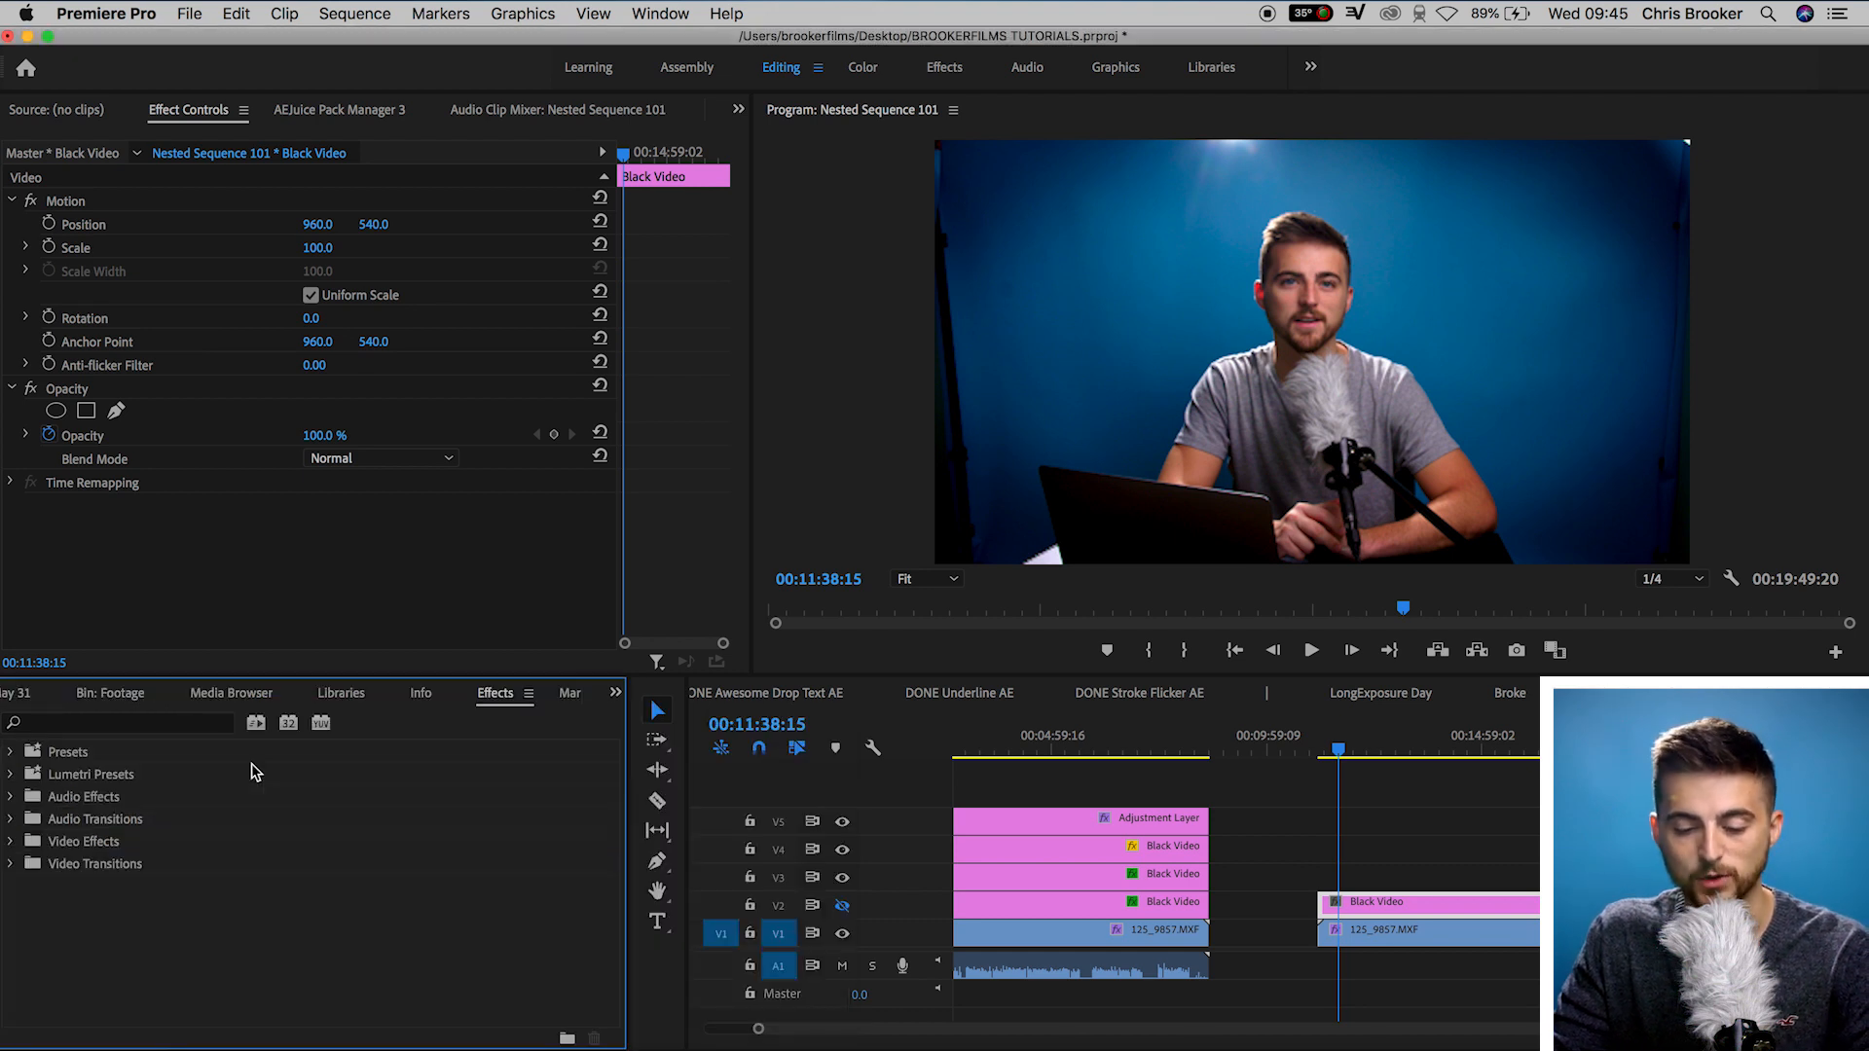
{"action": "left_click", "coordinate": [178, 725]}
{"action": "type", "text": "tint"}
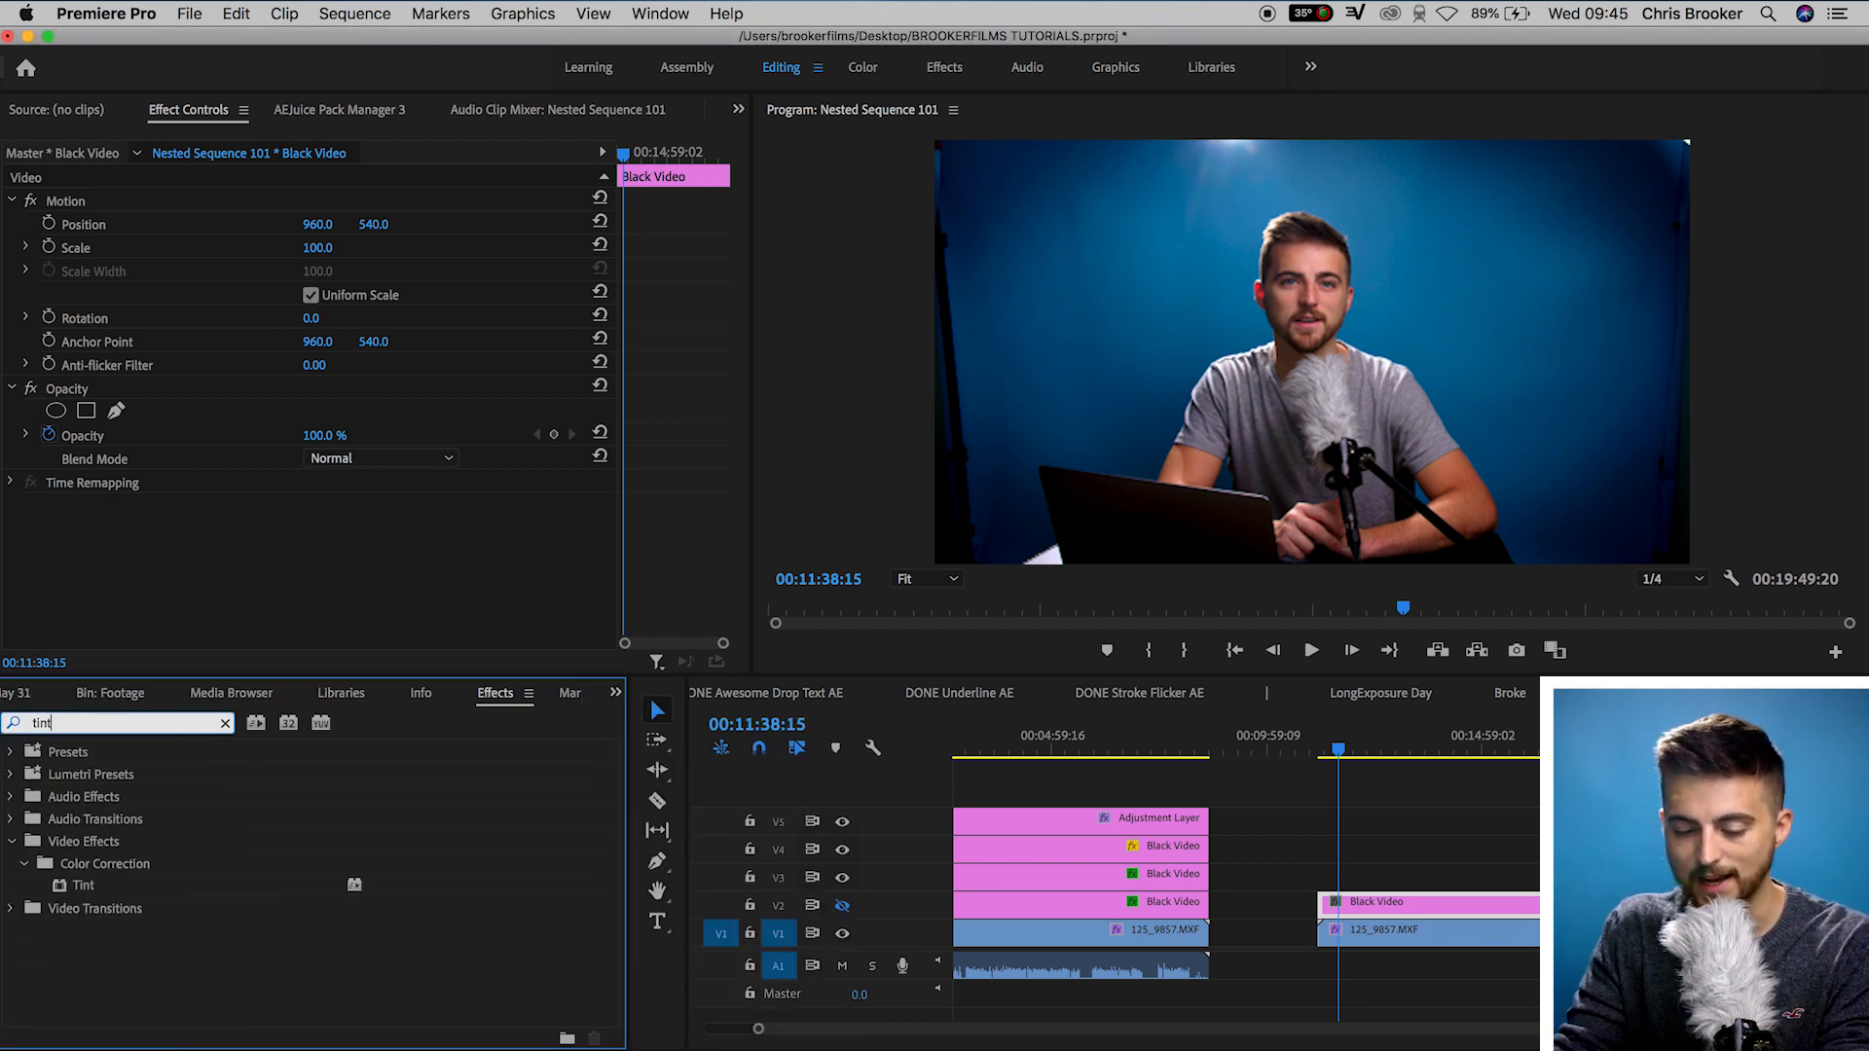
{"action": "left_click", "coordinate": [85, 885]}
{"action": "left_click_drag", "start_coordinate": [85, 885], "coordinate": [1363, 904]}
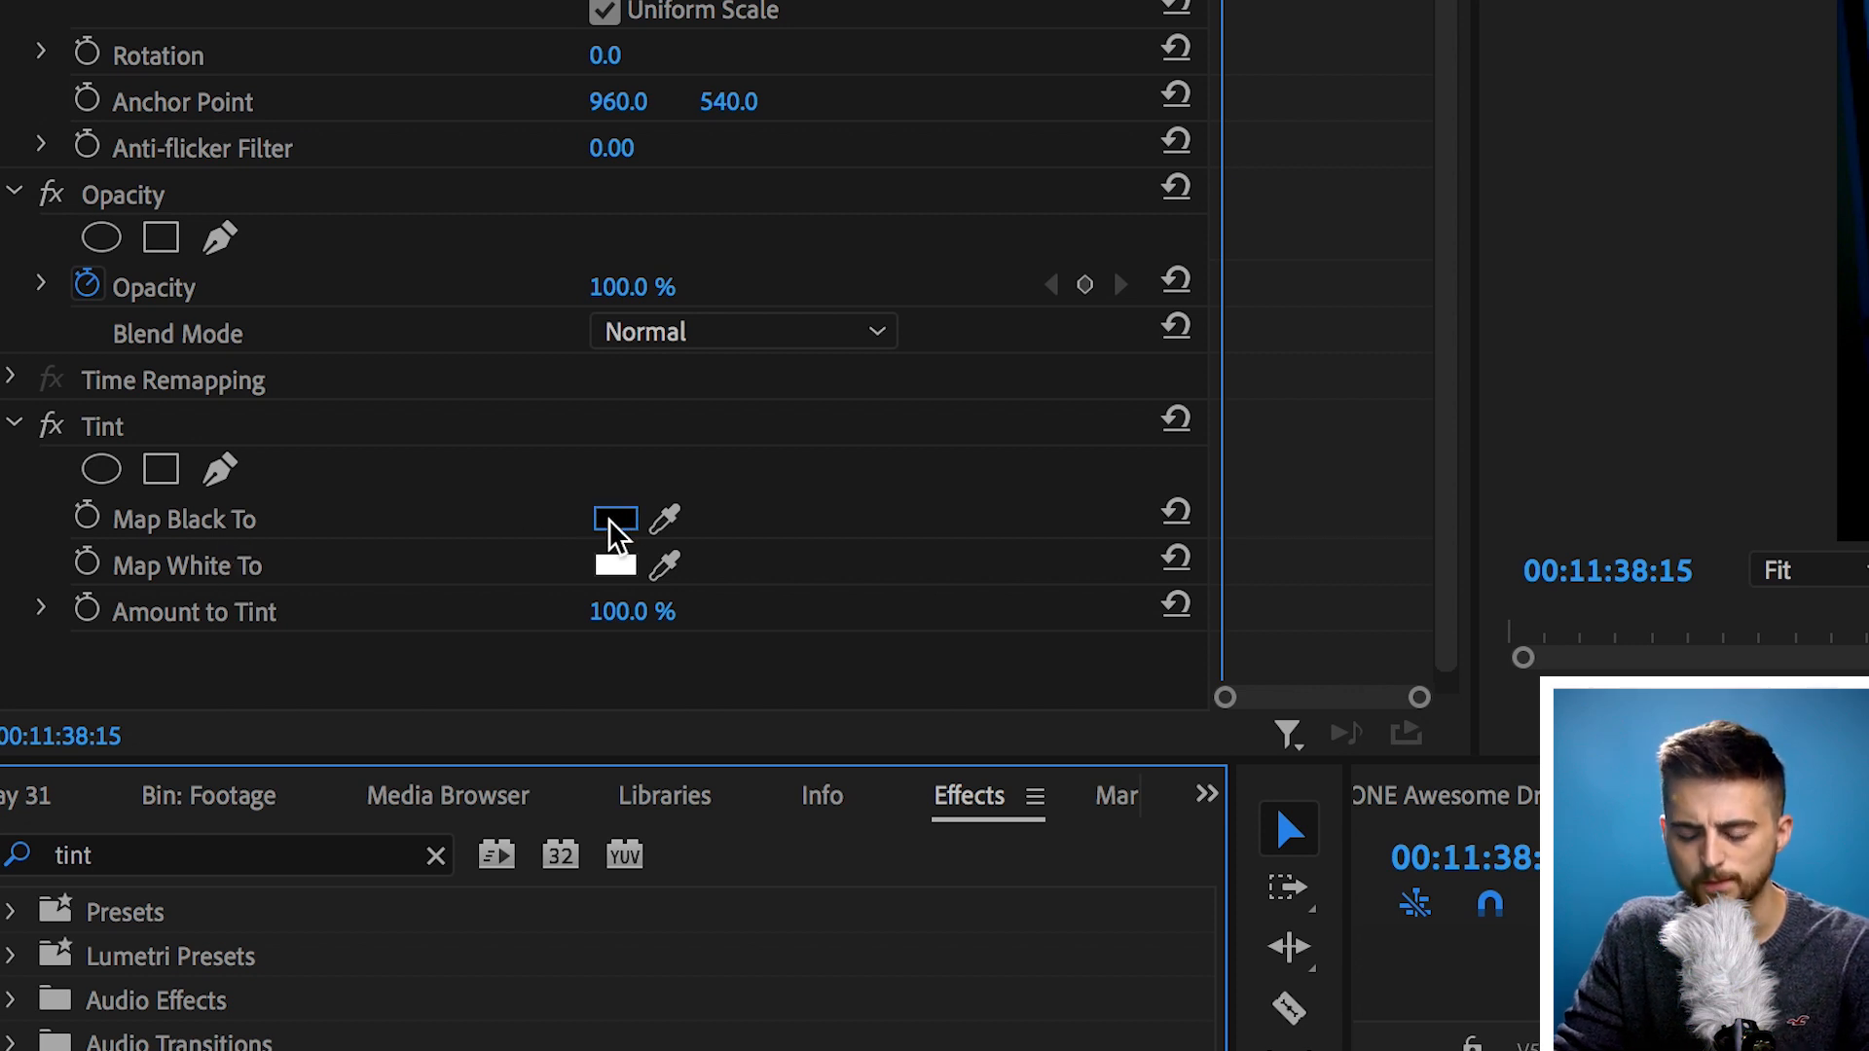
Map the tint's black to the dark blue sampled from the wall beside the left light stand, checking it by briefly showing V2.
{"action": "left_click", "coordinate": [664, 518]}
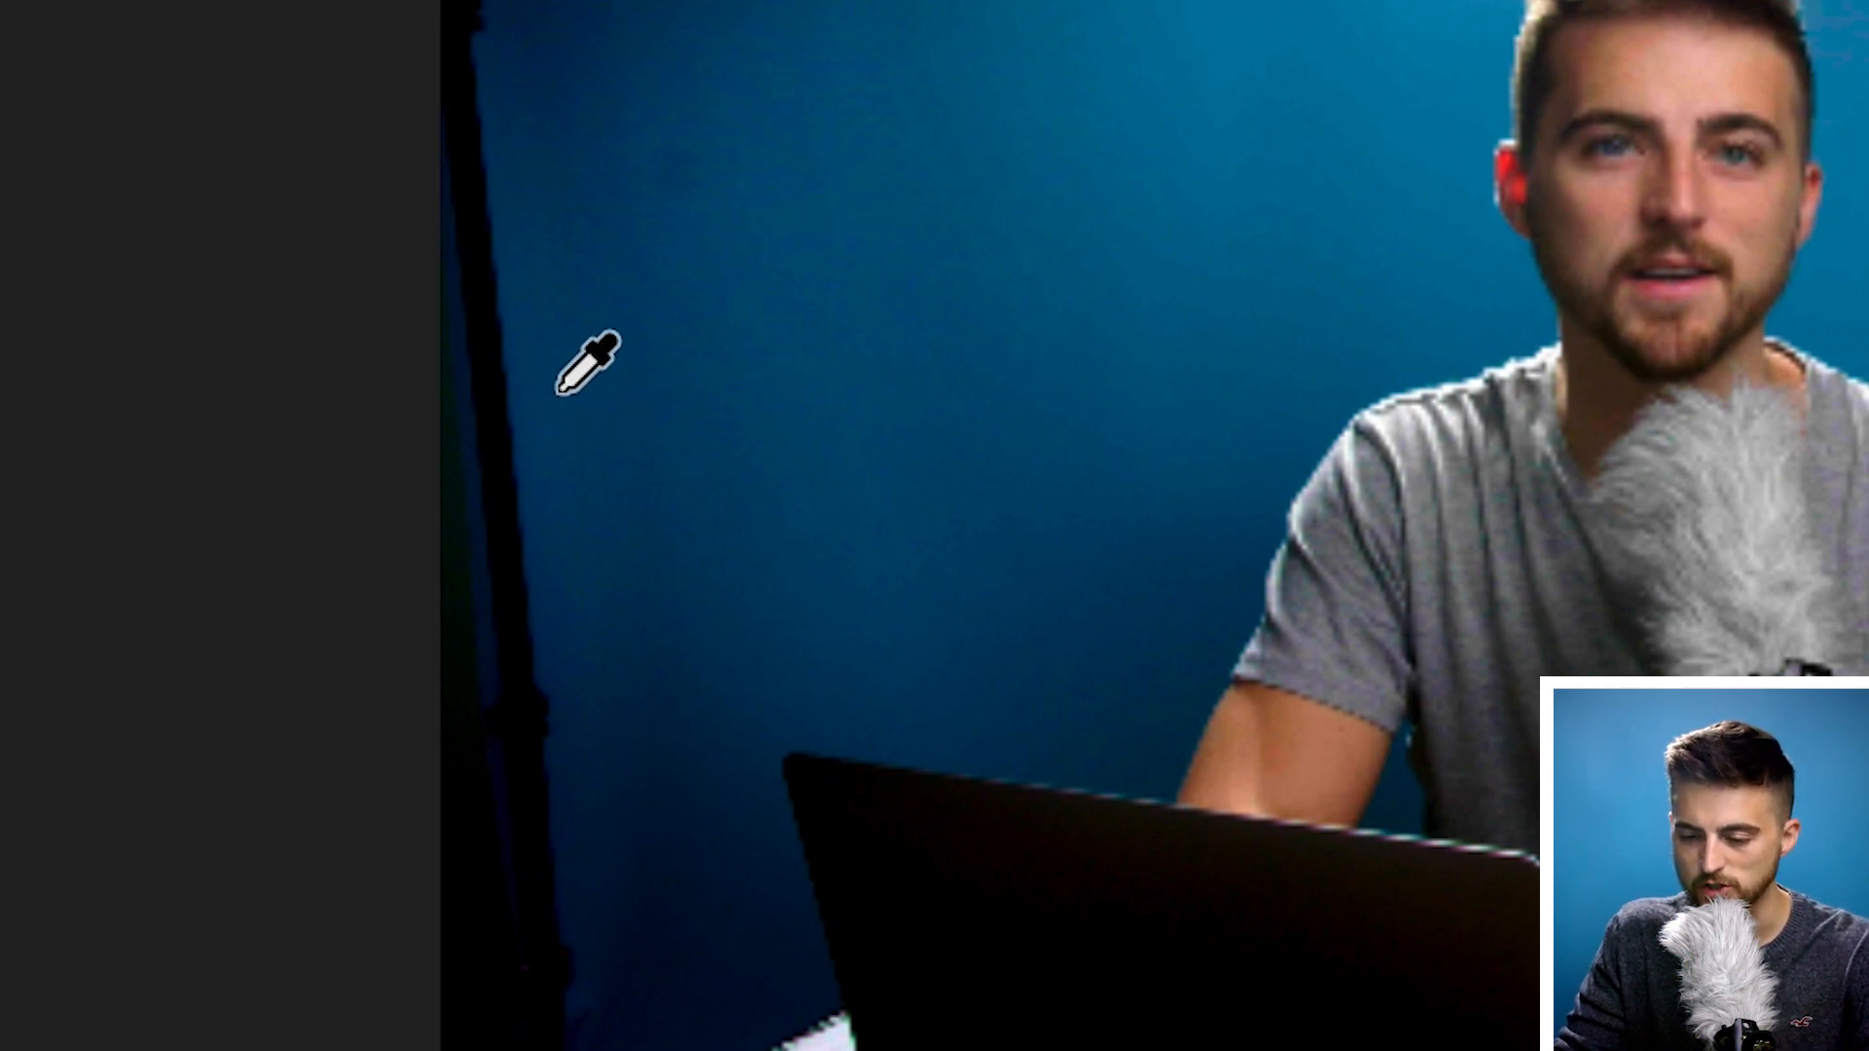
{"action": "left_click", "coordinate": [557, 391]}
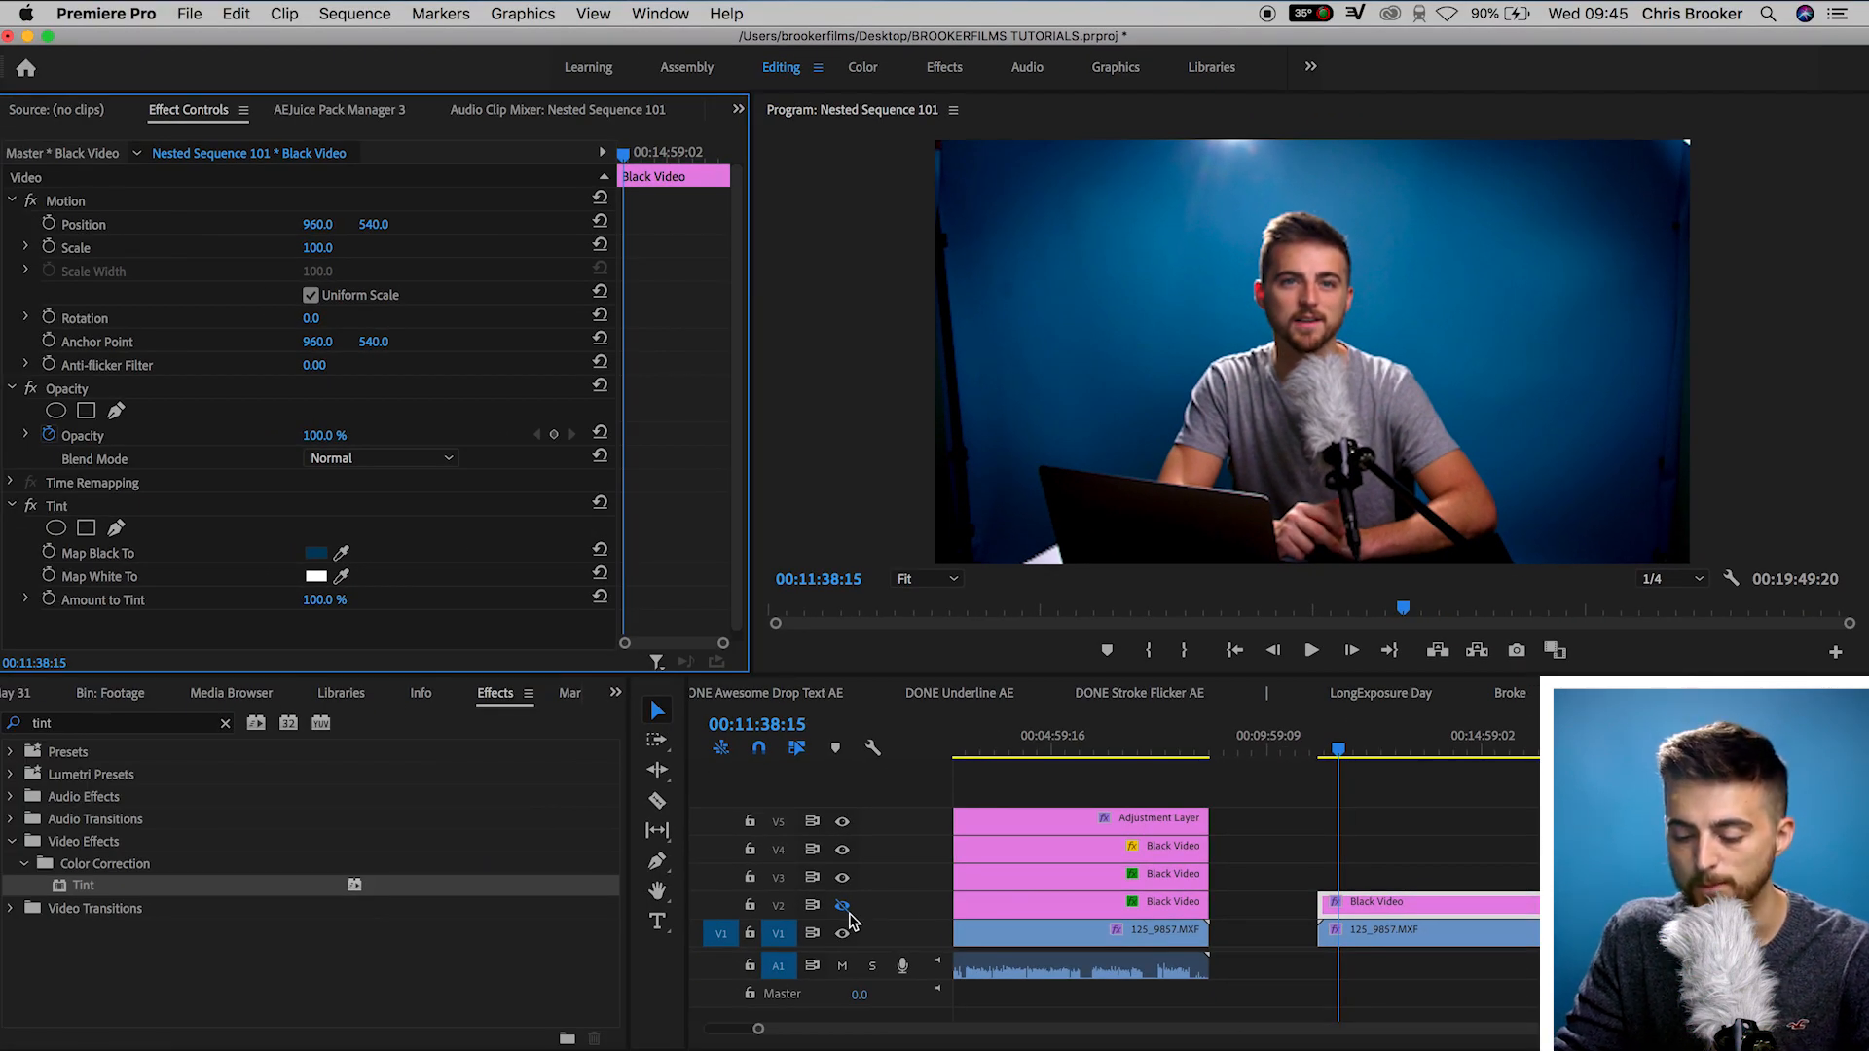
{"action": "left_click", "coordinate": [843, 912]}
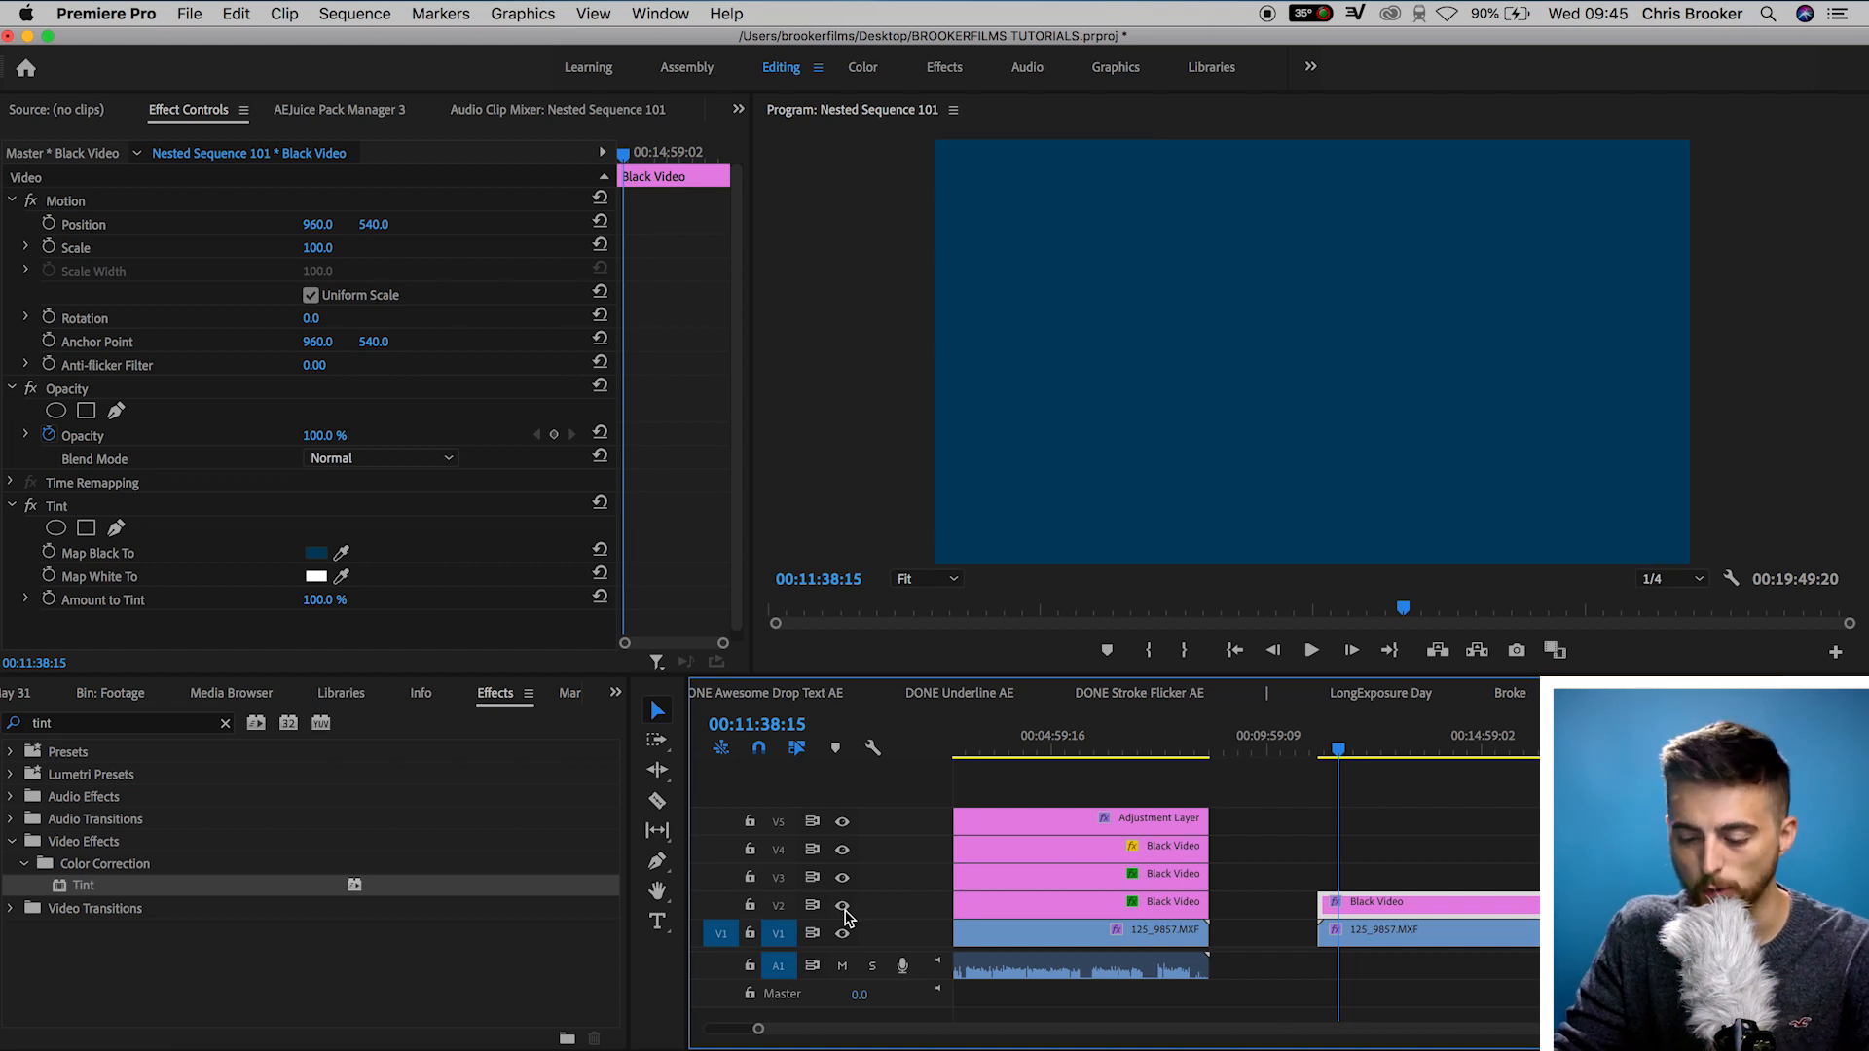
{"action": "left_click", "coordinate": [843, 911]}
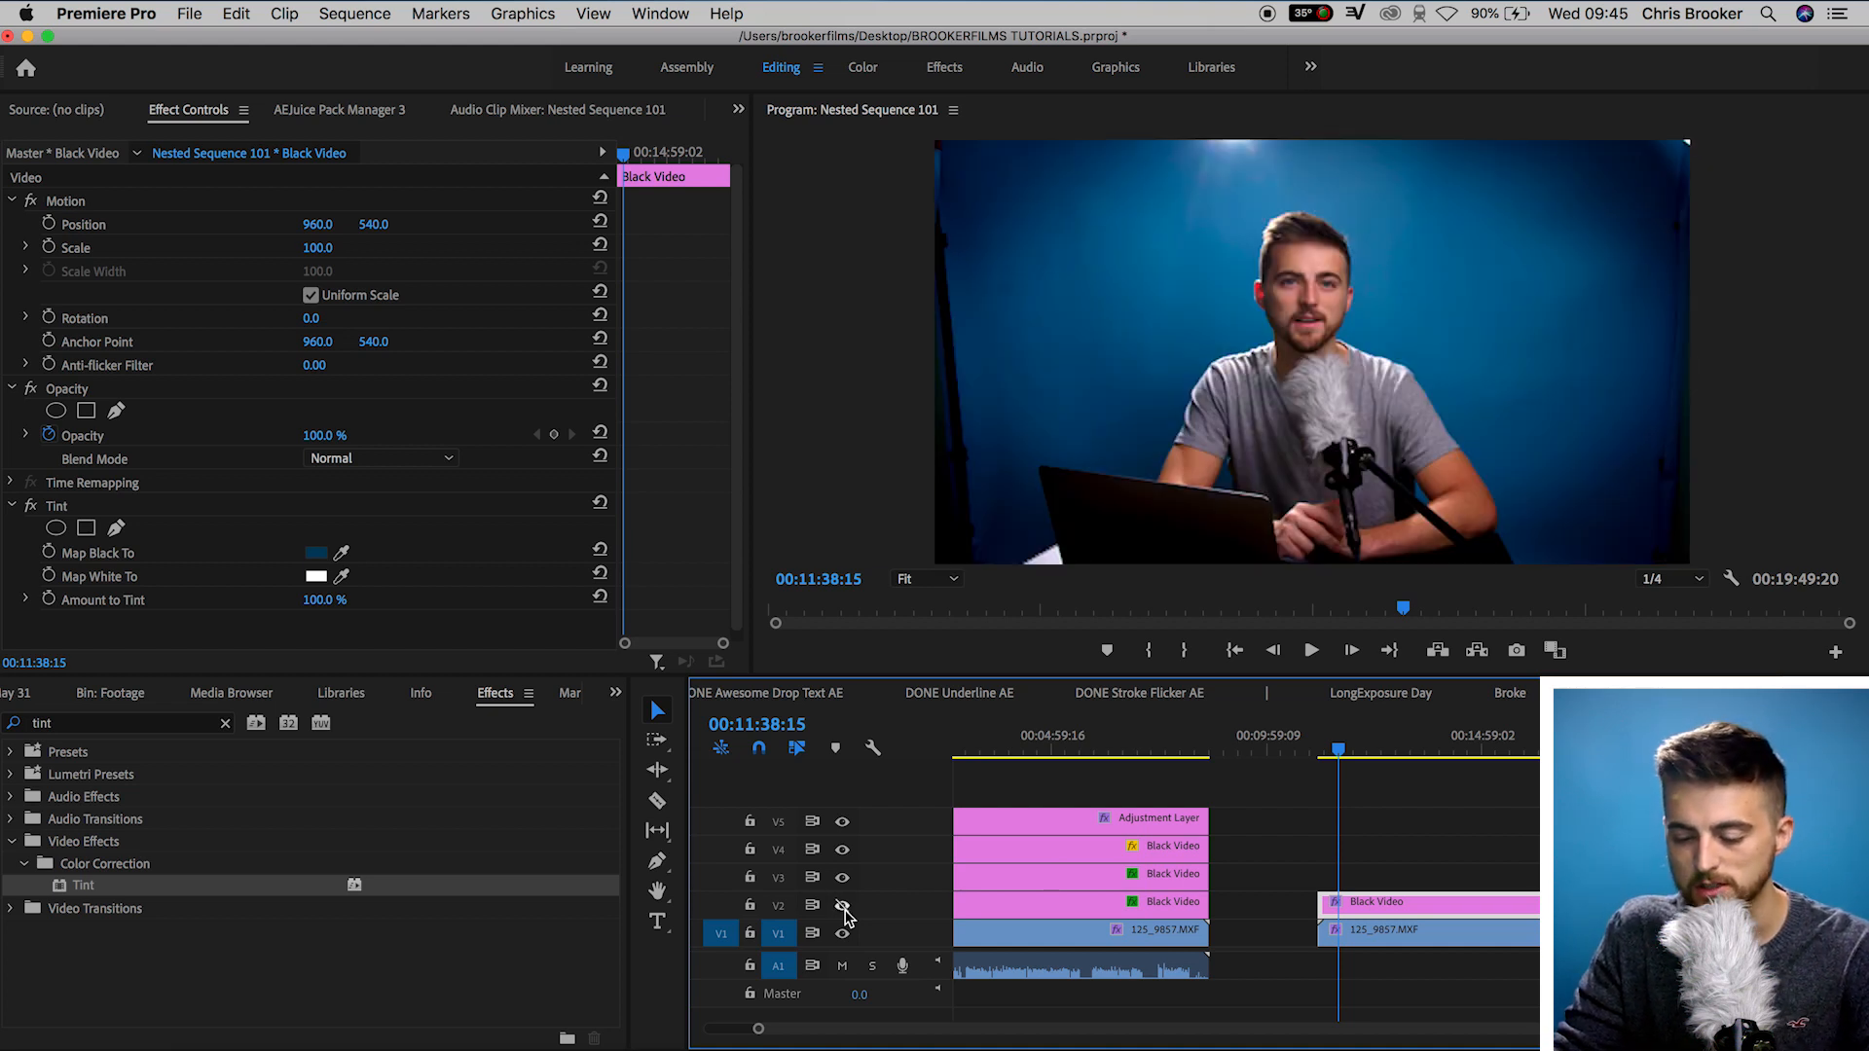
Draw a closed free-form opacity mask on the Black Video clip around the light stand at the frame's left edge, previewing at 50%.
{"action": "left_click", "coordinate": [910, 581]}
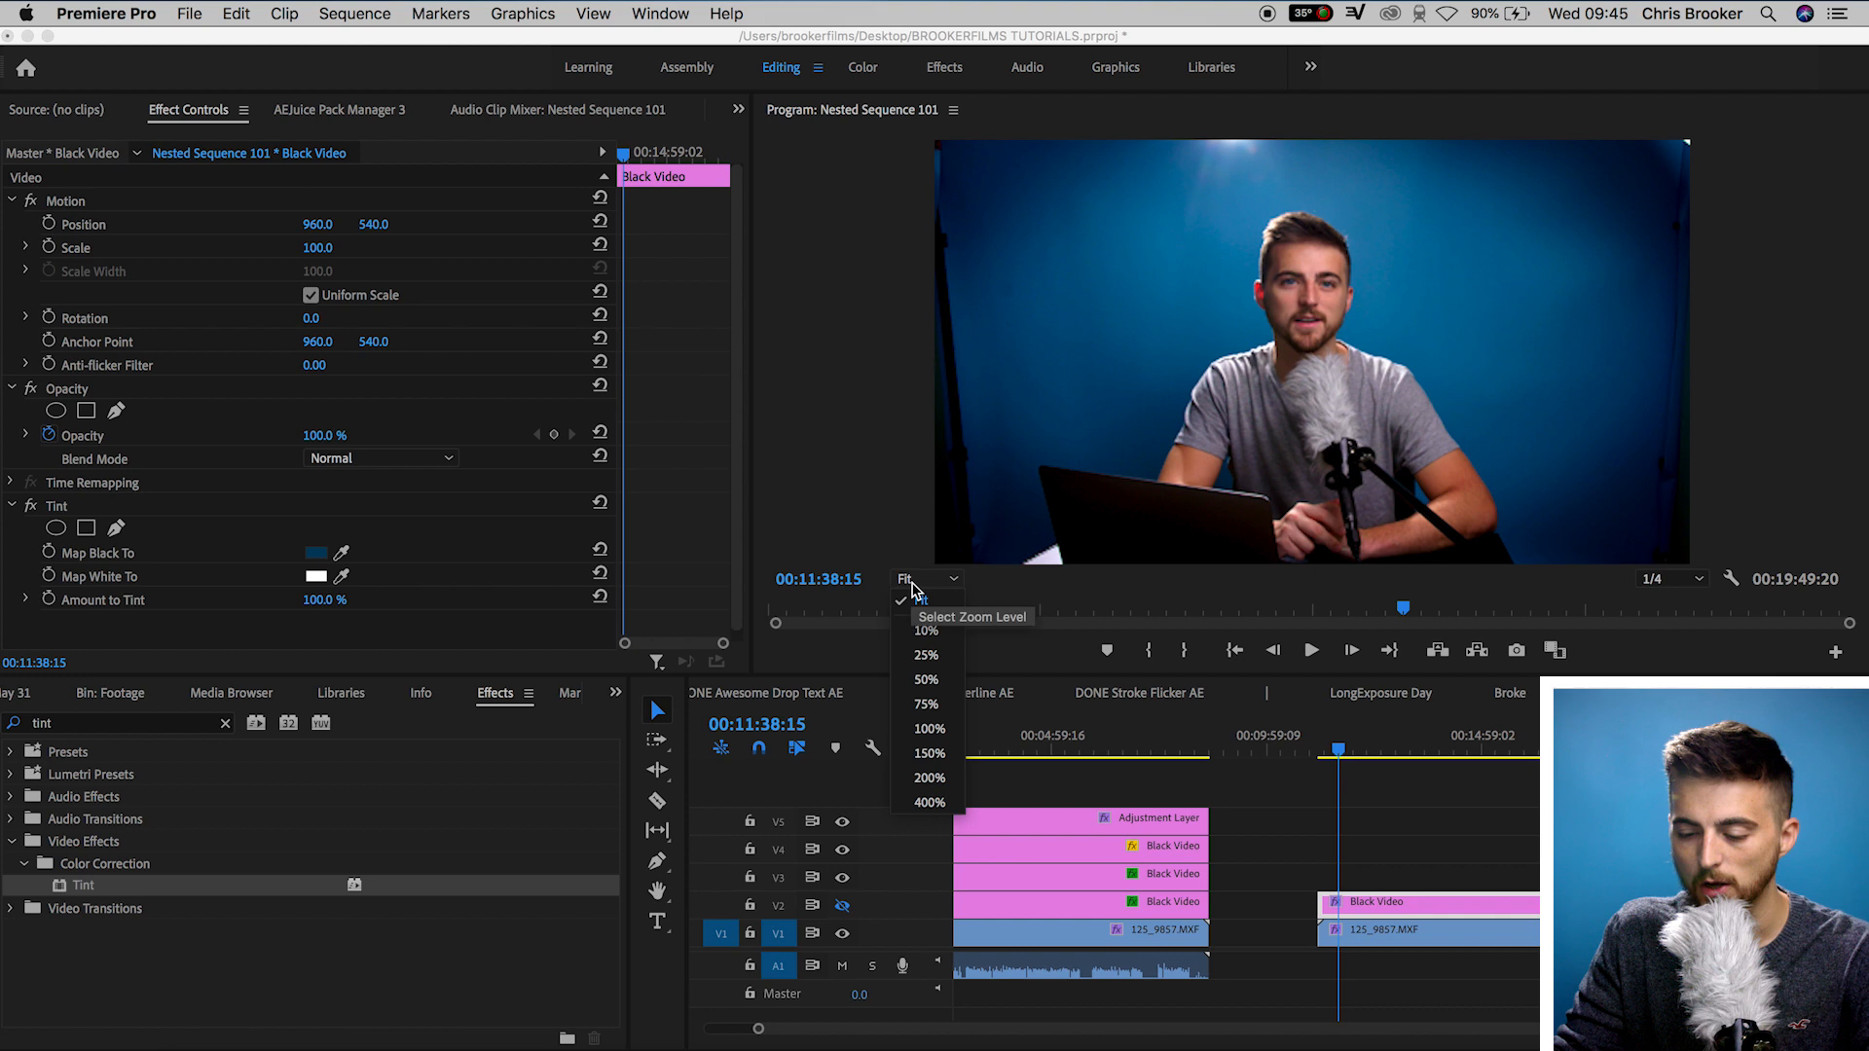
{"action": "left_click", "coordinate": [927, 679]}
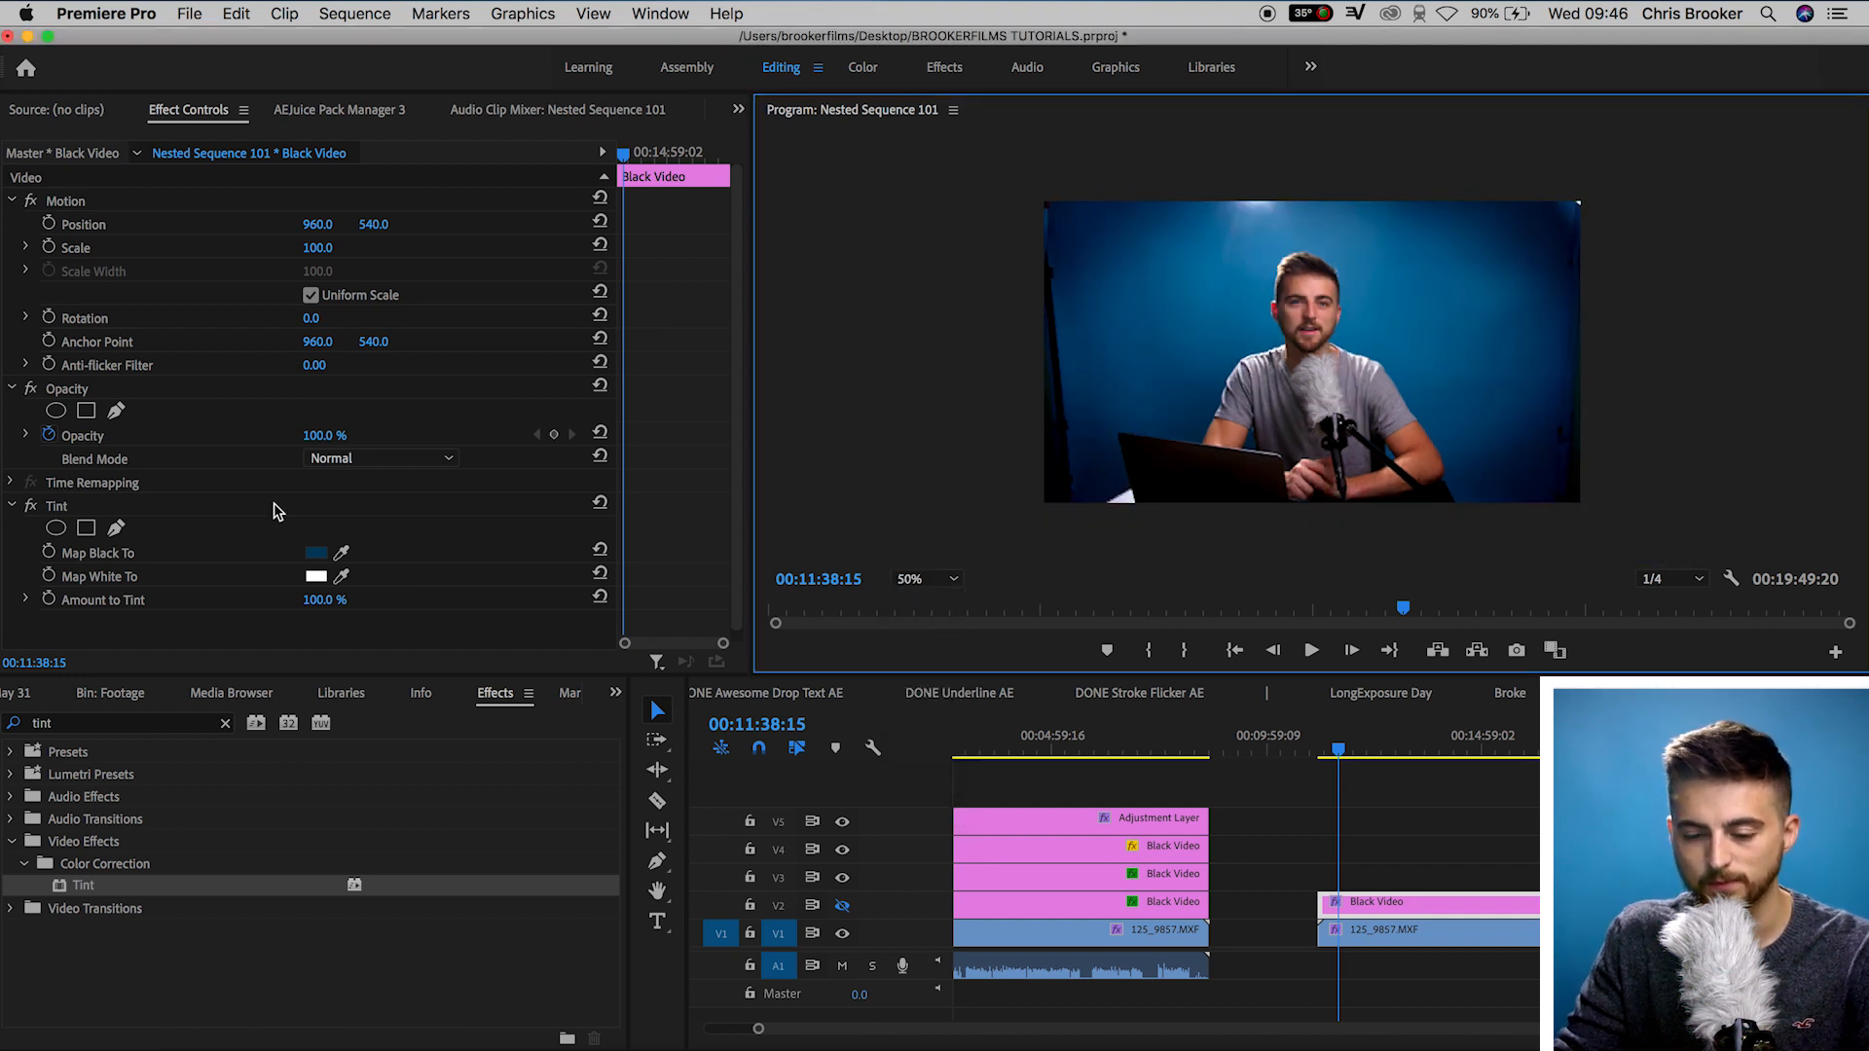
{"action": "left_click", "coordinate": [73, 390]}
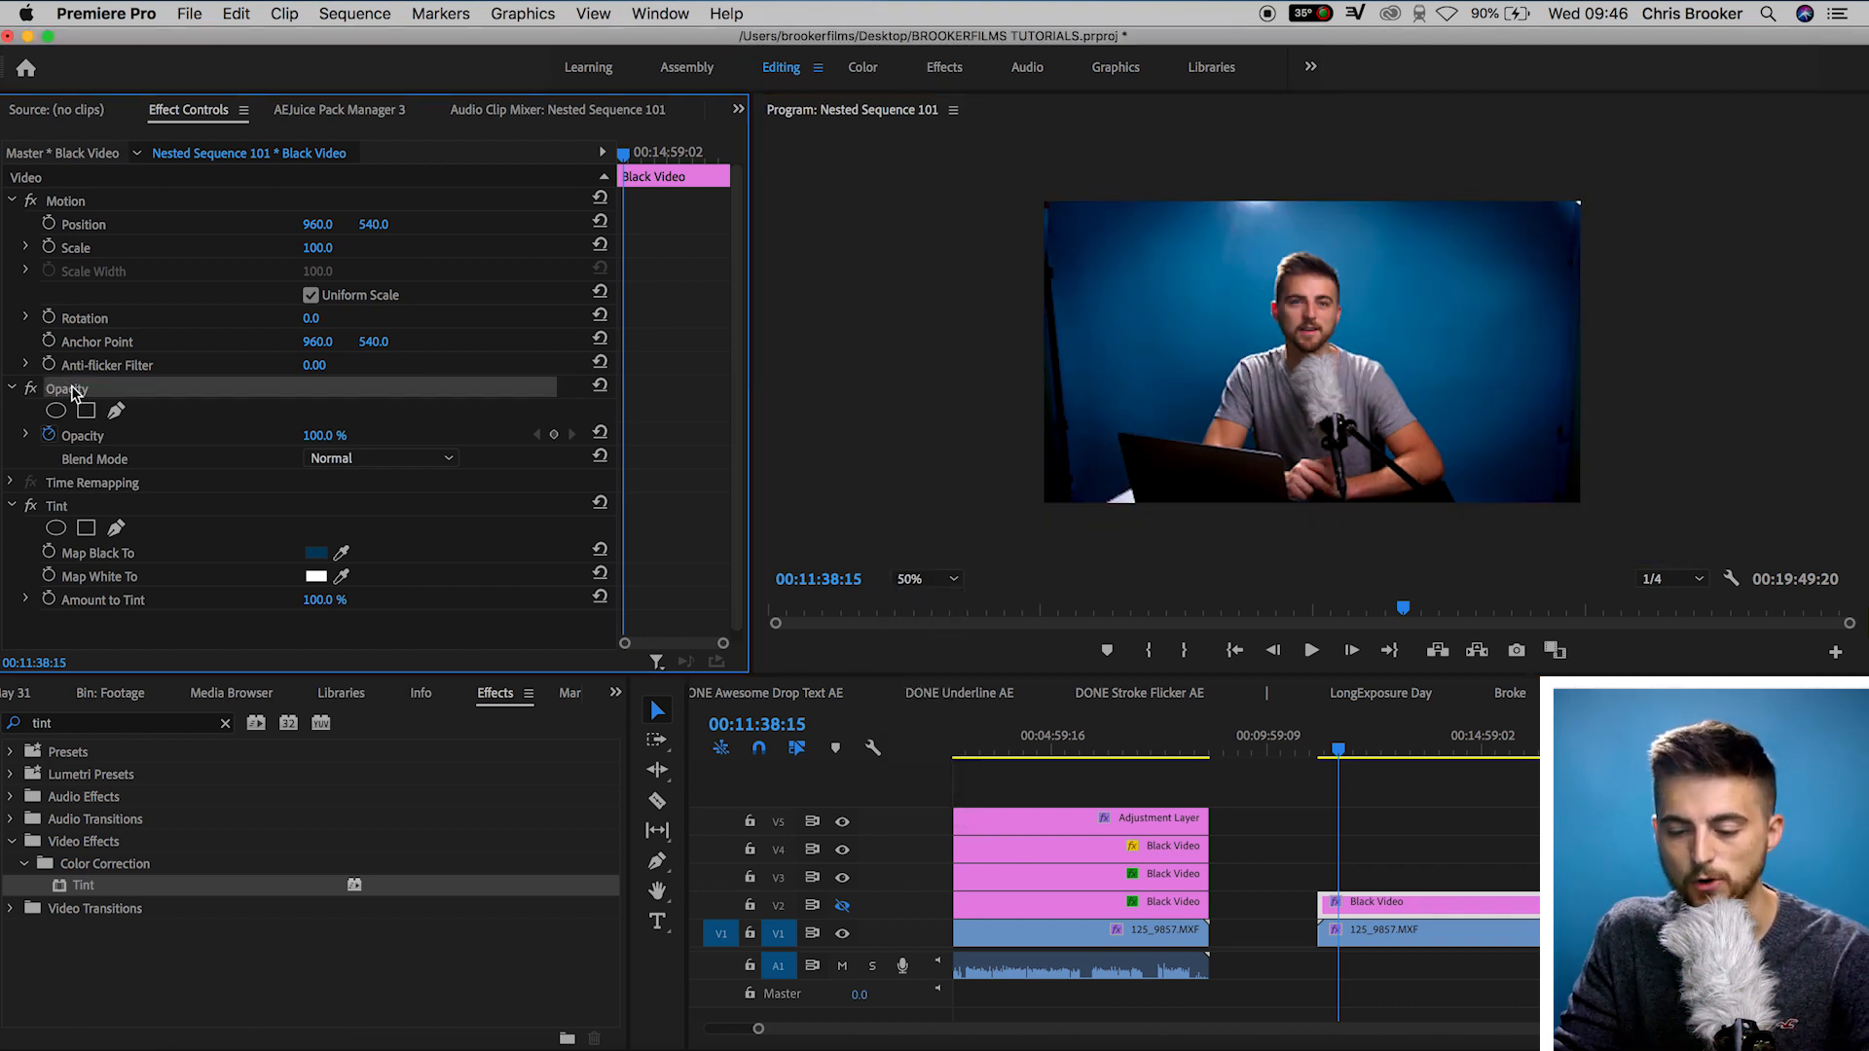
{"action": "left_click", "coordinate": [117, 412]}
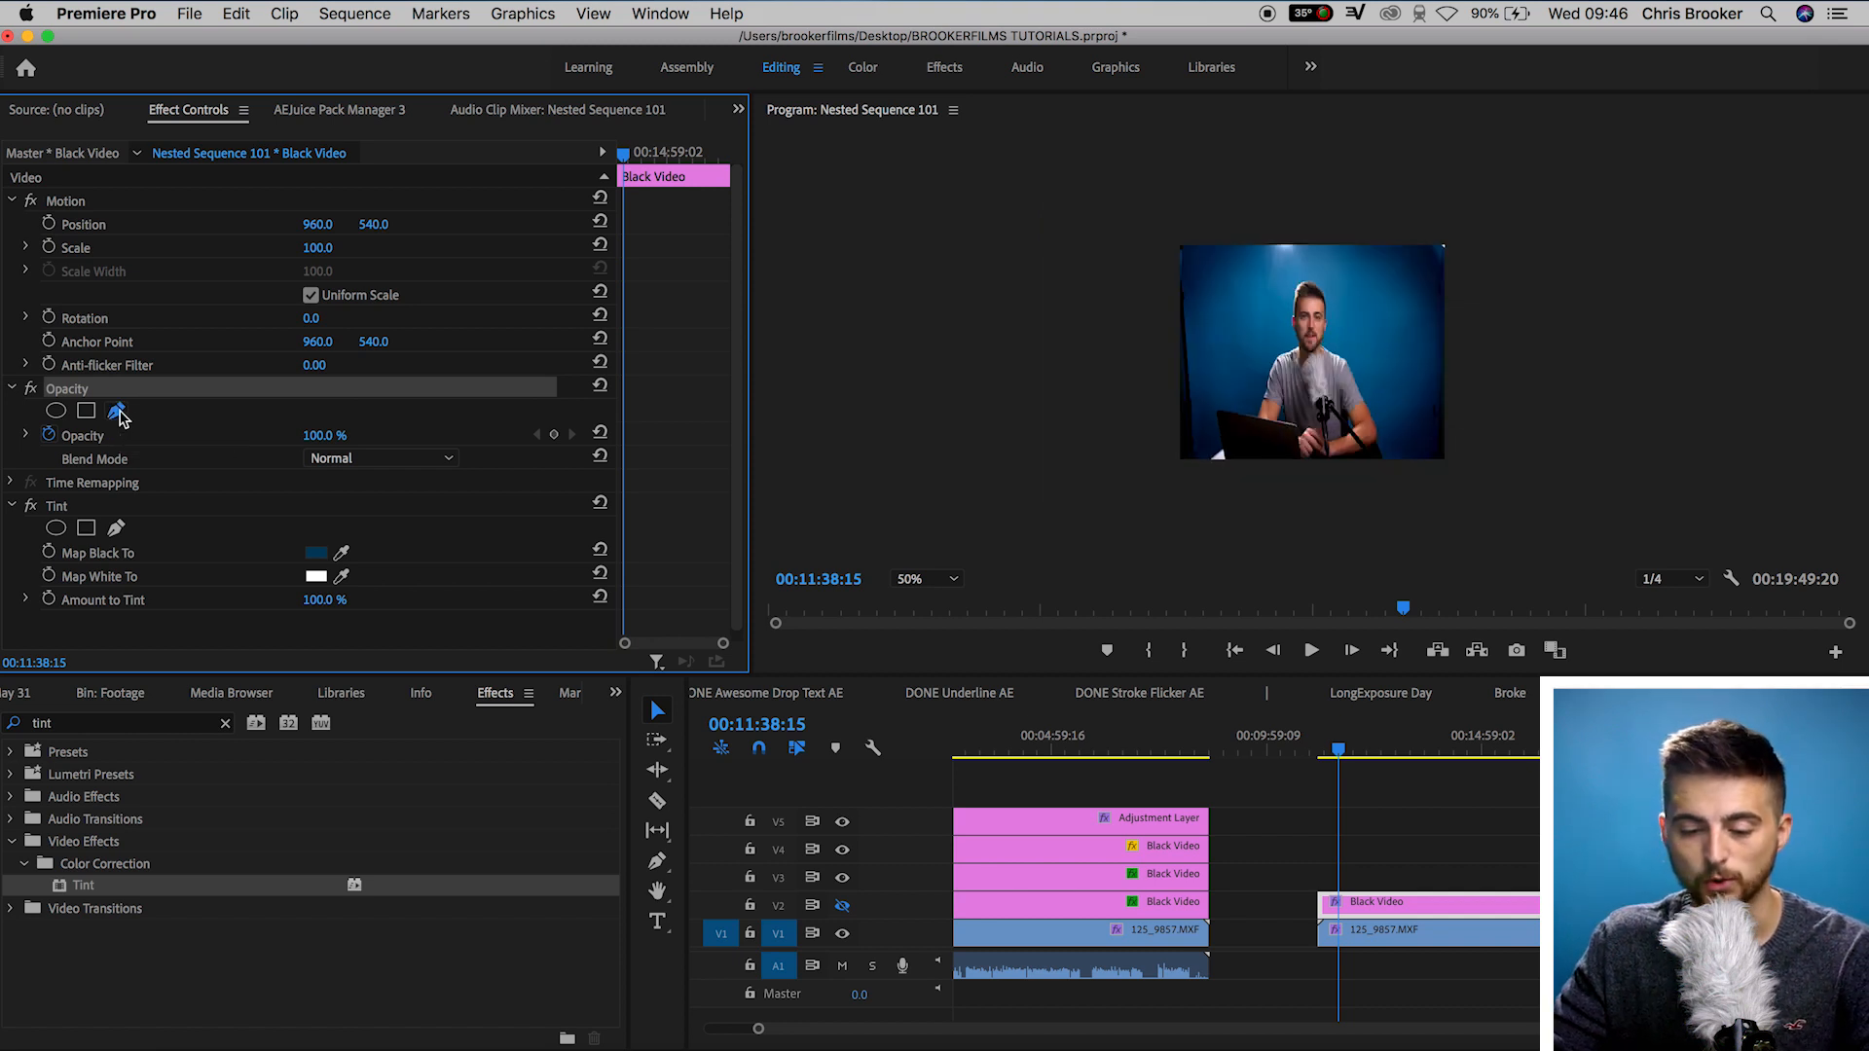
{"action": "left_click", "coordinate": [1003, 177]}
{"action": "left_click", "coordinate": [997, 534]}
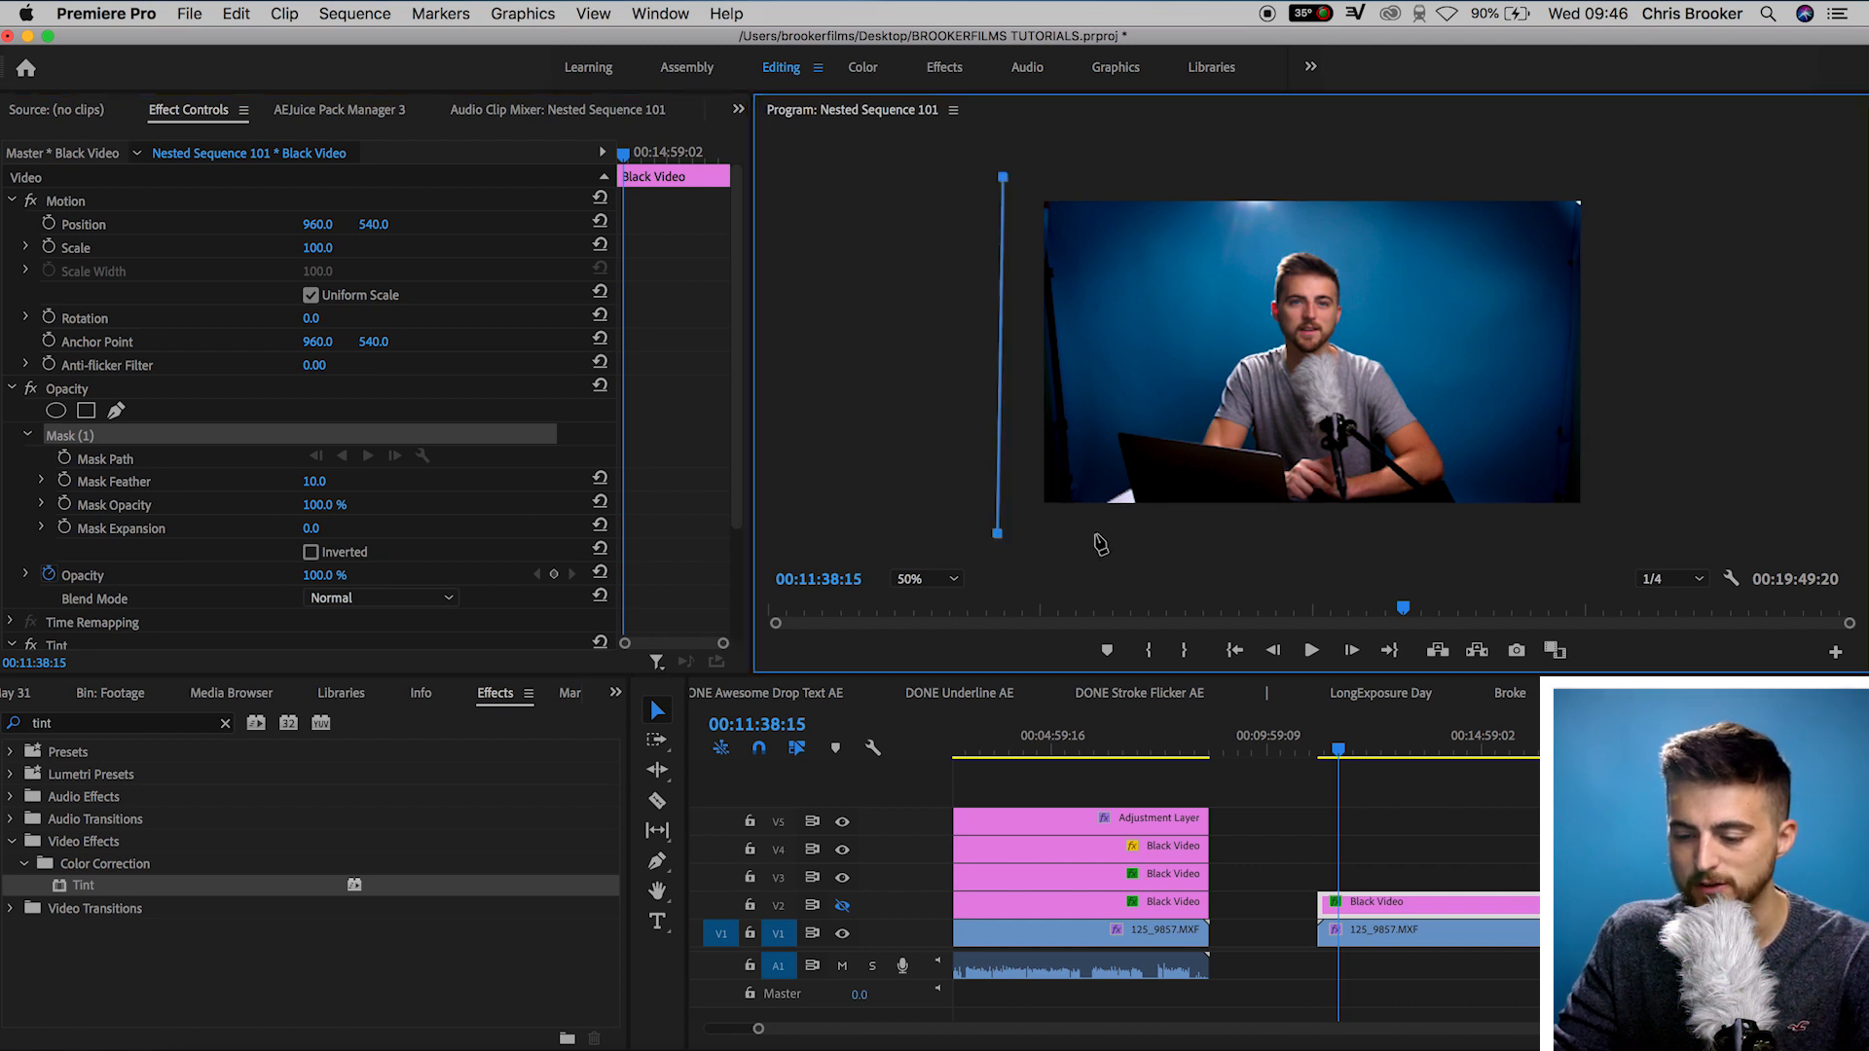
{"action": "left_click", "coordinate": [1094, 533]}
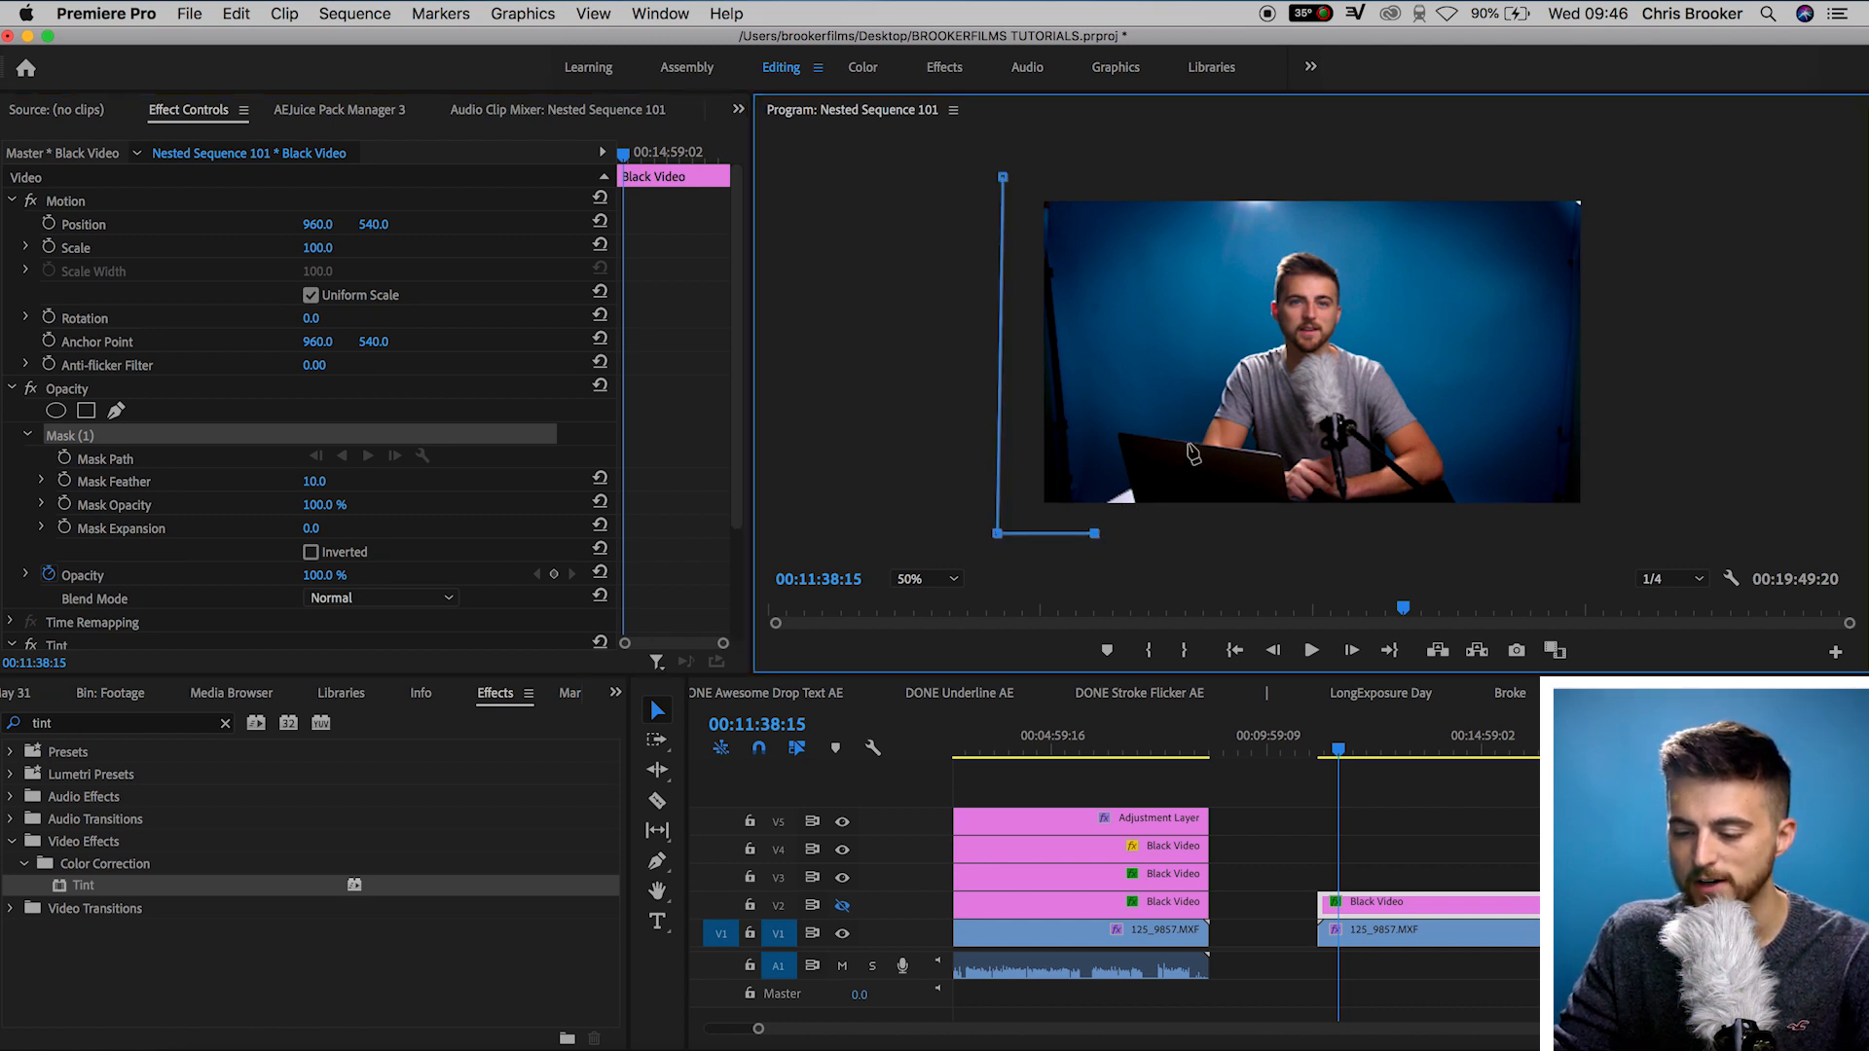
{"action": "left_click", "coordinate": [1090, 381]}
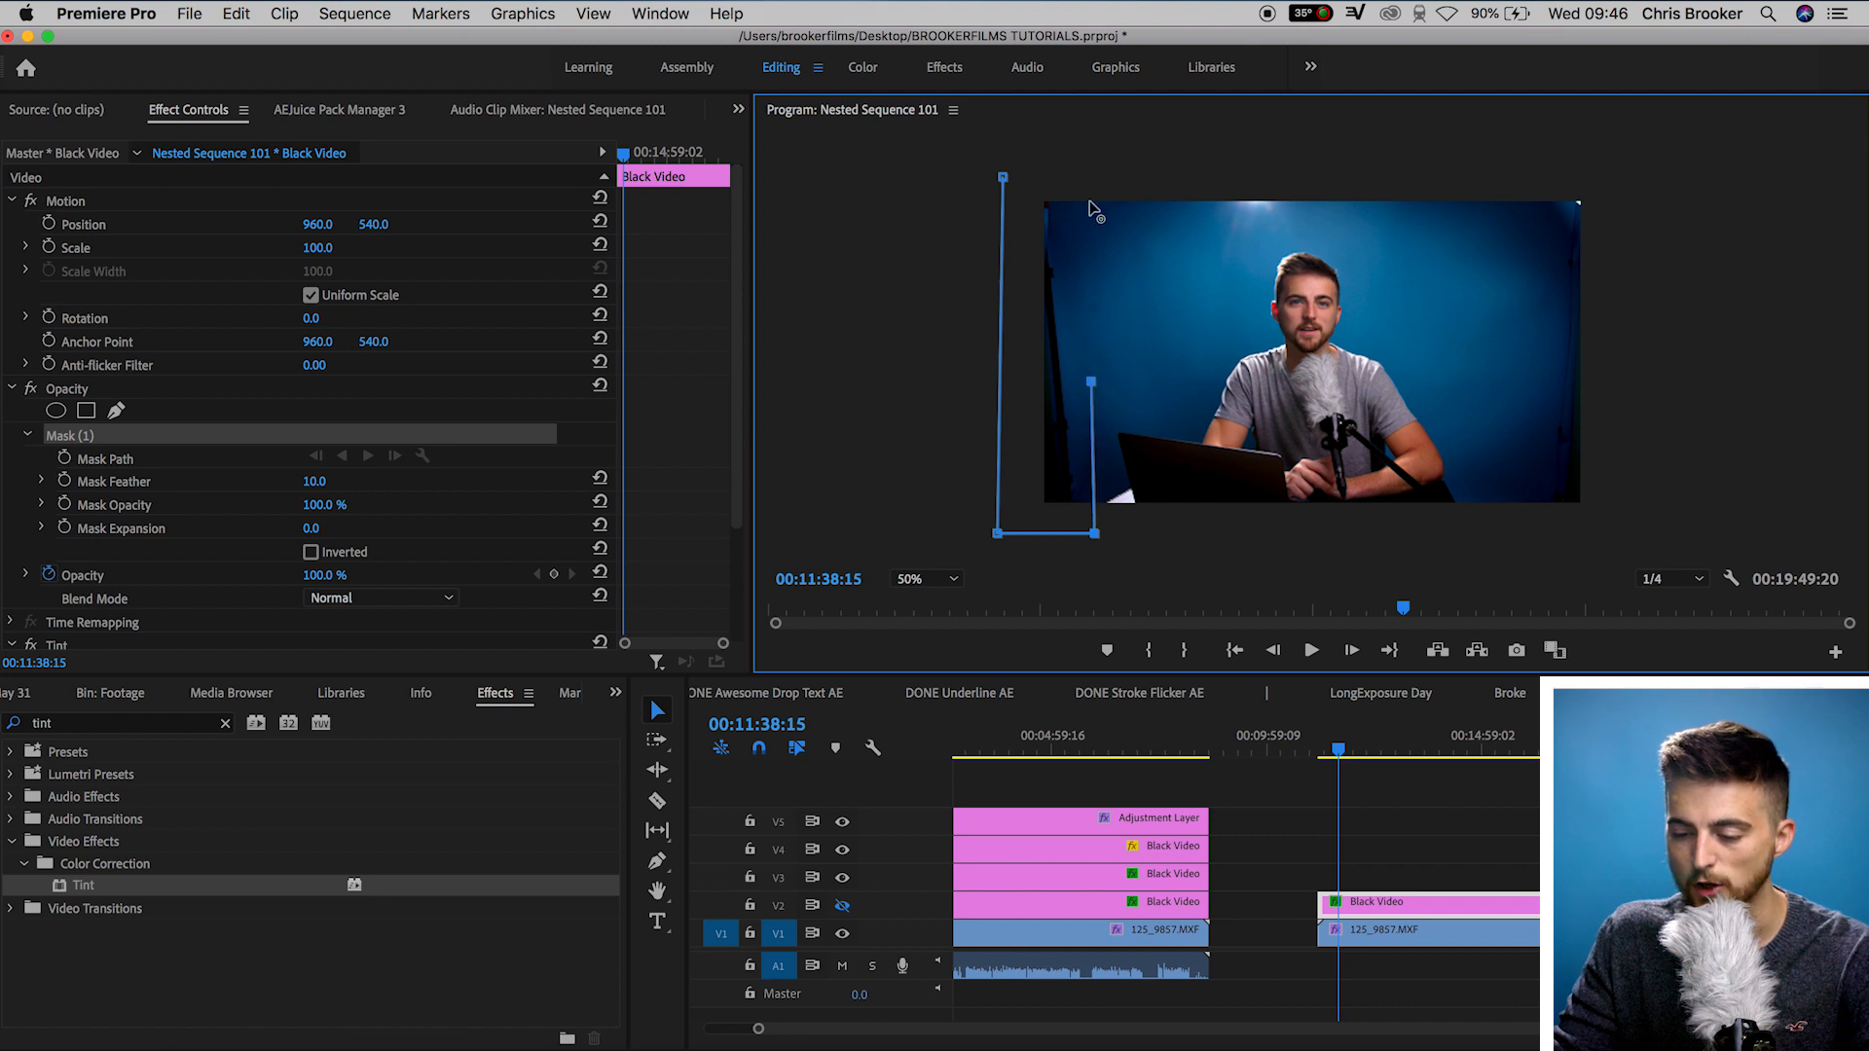
{"action": "left_click", "coordinate": [1079, 159]}
{"action": "left_click", "coordinate": [1002, 177]}
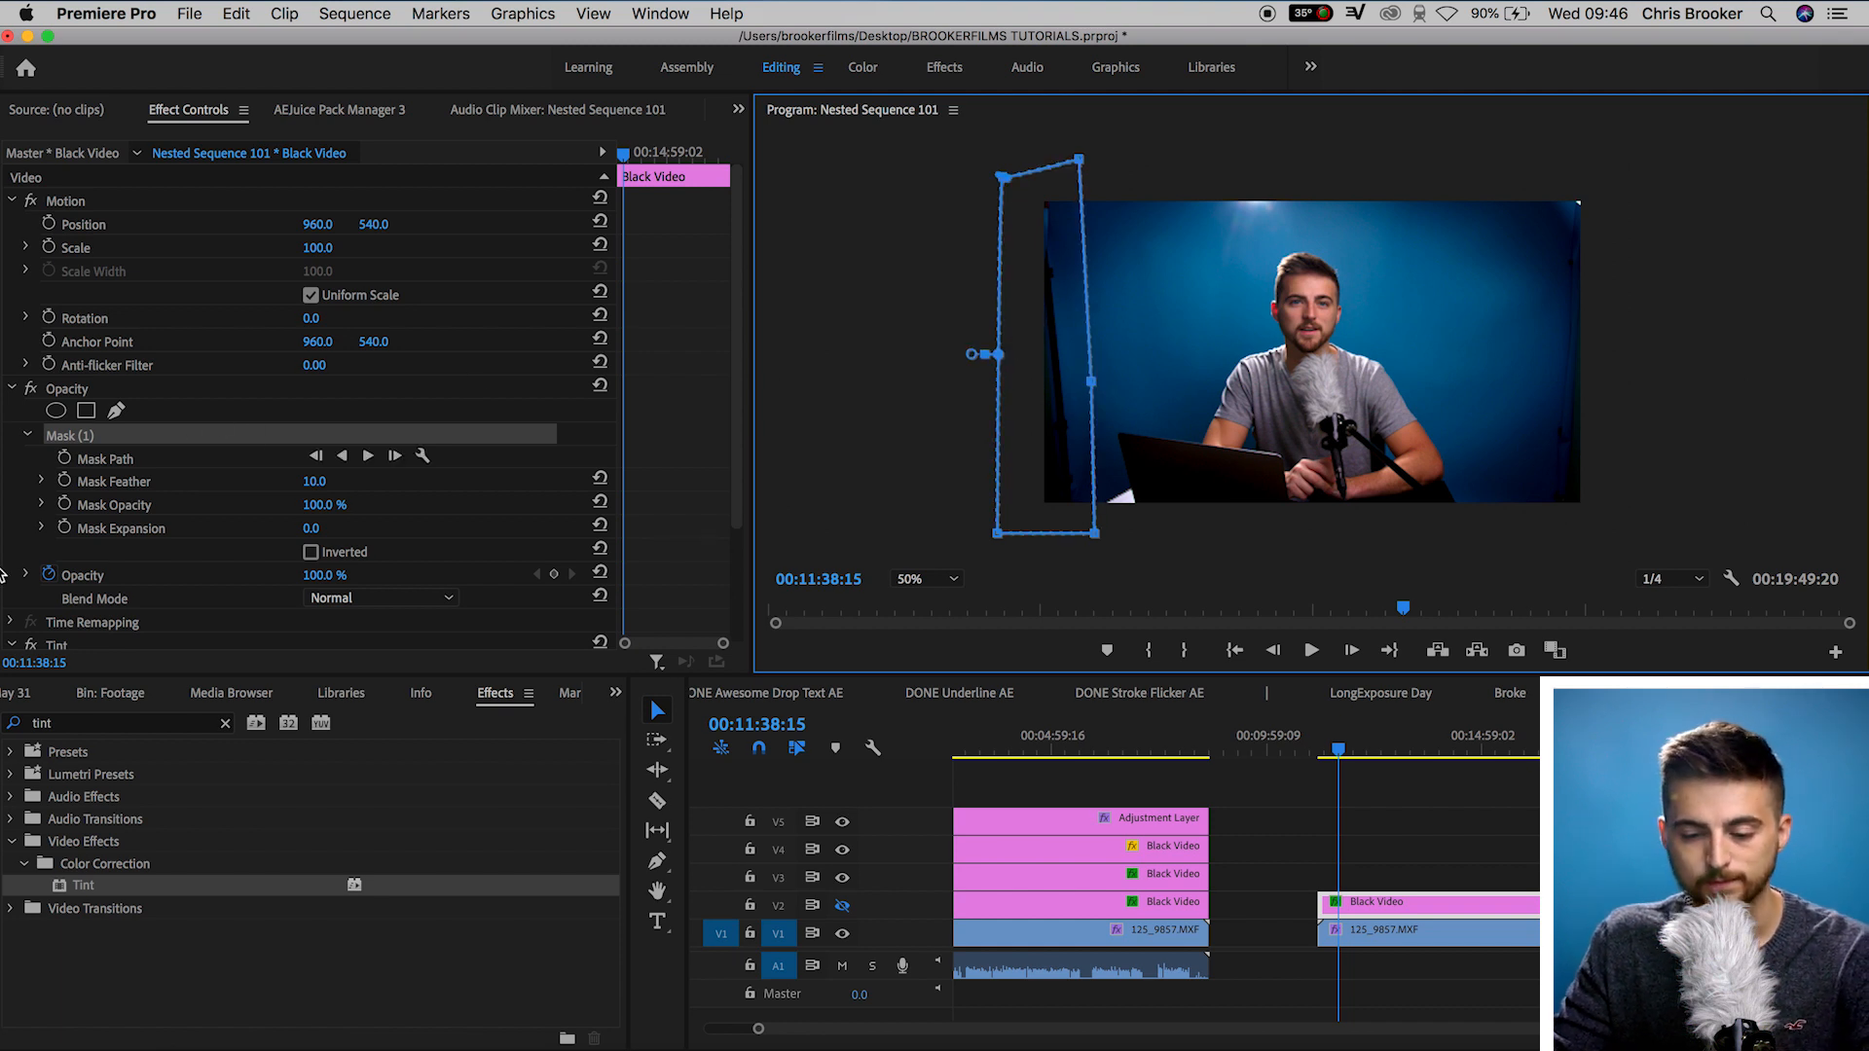
Show track V2 again, deselect the clip and return the program preview to Fit.
{"action": "left_click", "coordinate": [842, 905]}
{"action": "left_click", "coordinate": [1454, 803]}
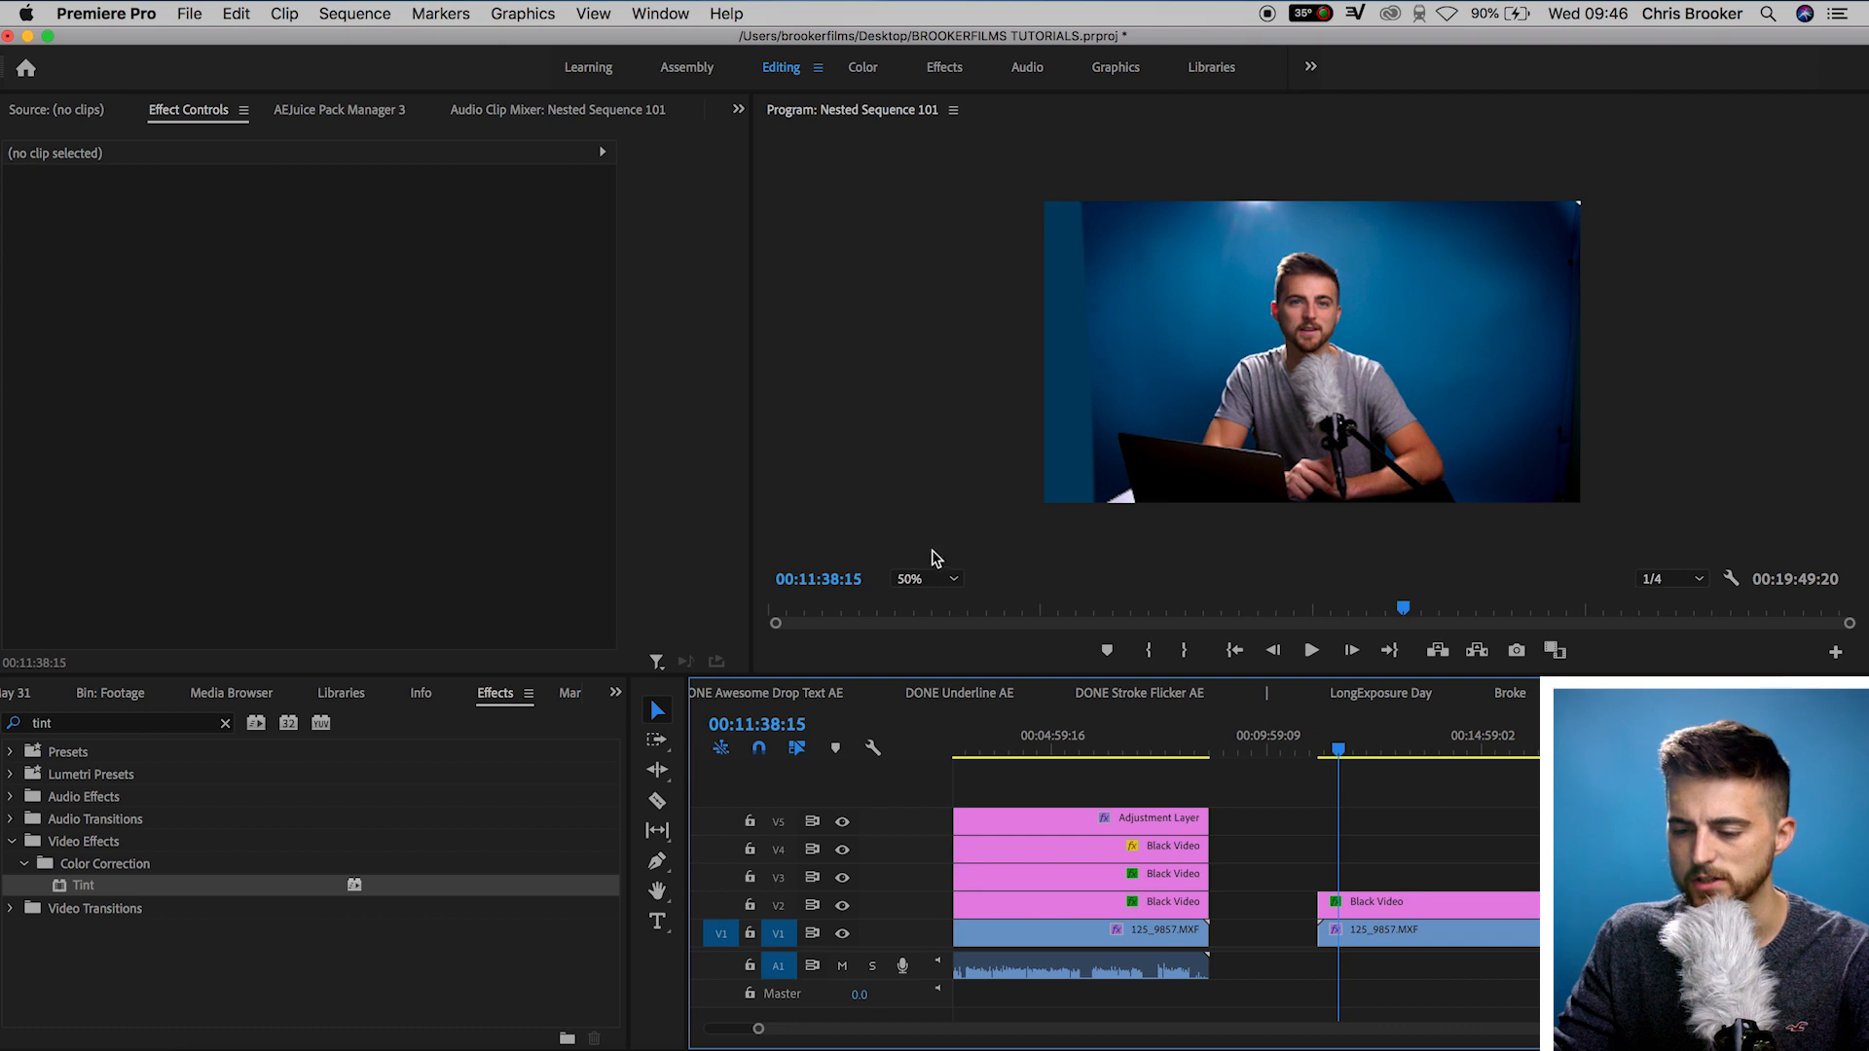
{"action": "left_click", "coordinate": [908, 584]}
{"action": "left_click", "coordinate": [915, 604]}
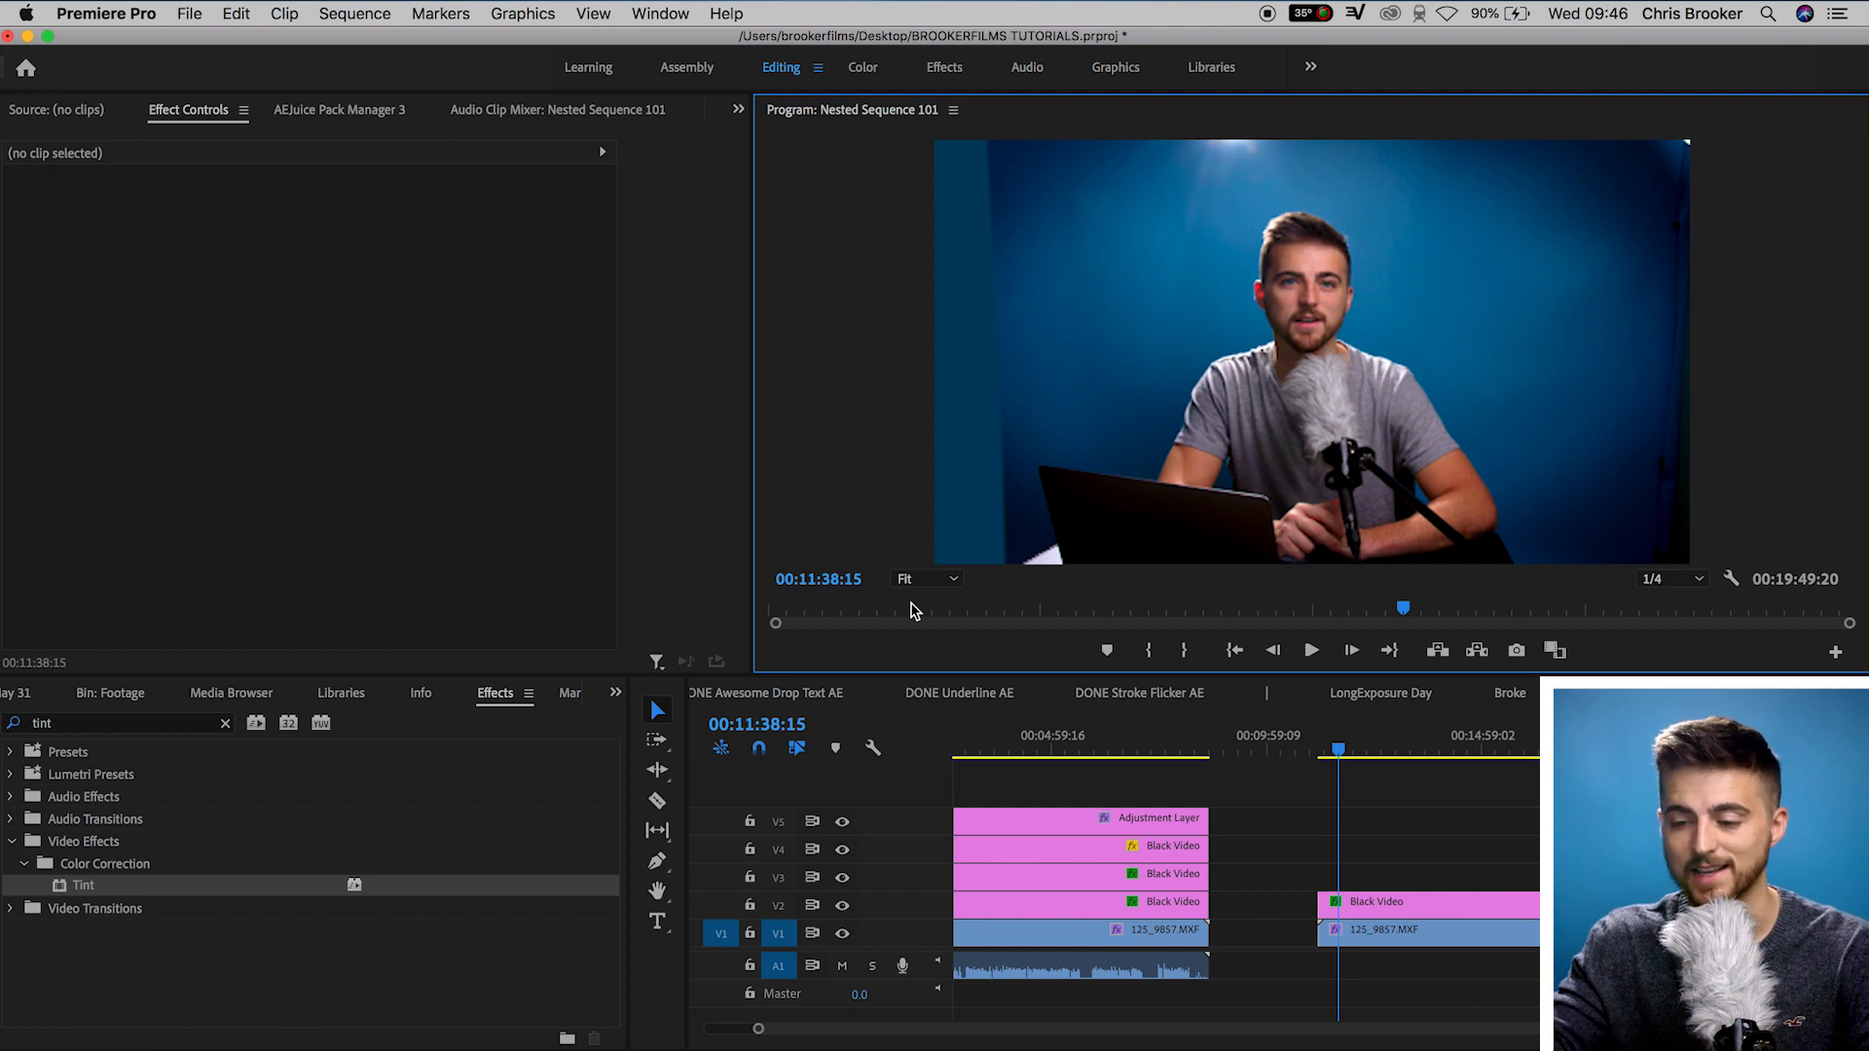
Set the Black Video clip's mask feather to 176.
{"action": "left_click", "coordinate": [1364, 910]}
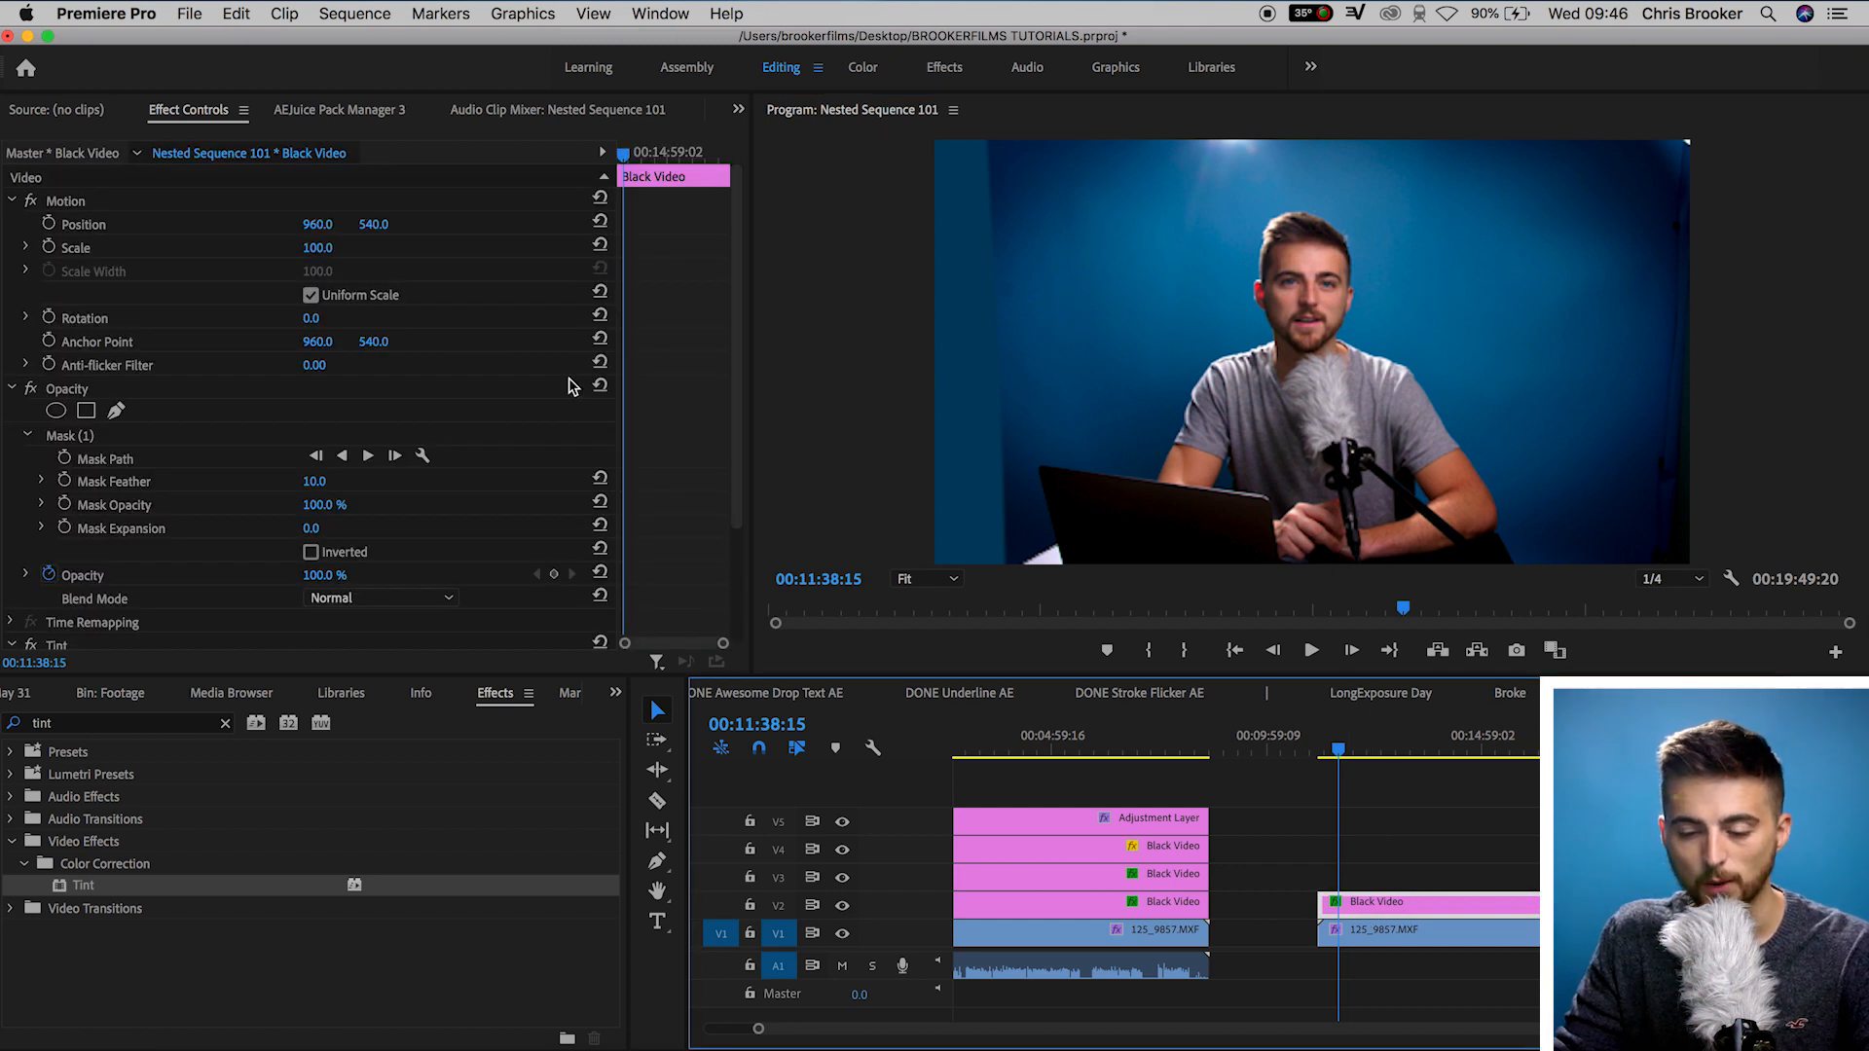
{"action": "scroll", "coordinate": [695, 348], "scroll_direction": "down", "scroll_amount": 2}
{"action": "left_click", "coordinate": [313, 414]}
{"action": "type", "text": "83"}
{"action": "key", "text": "Return"}
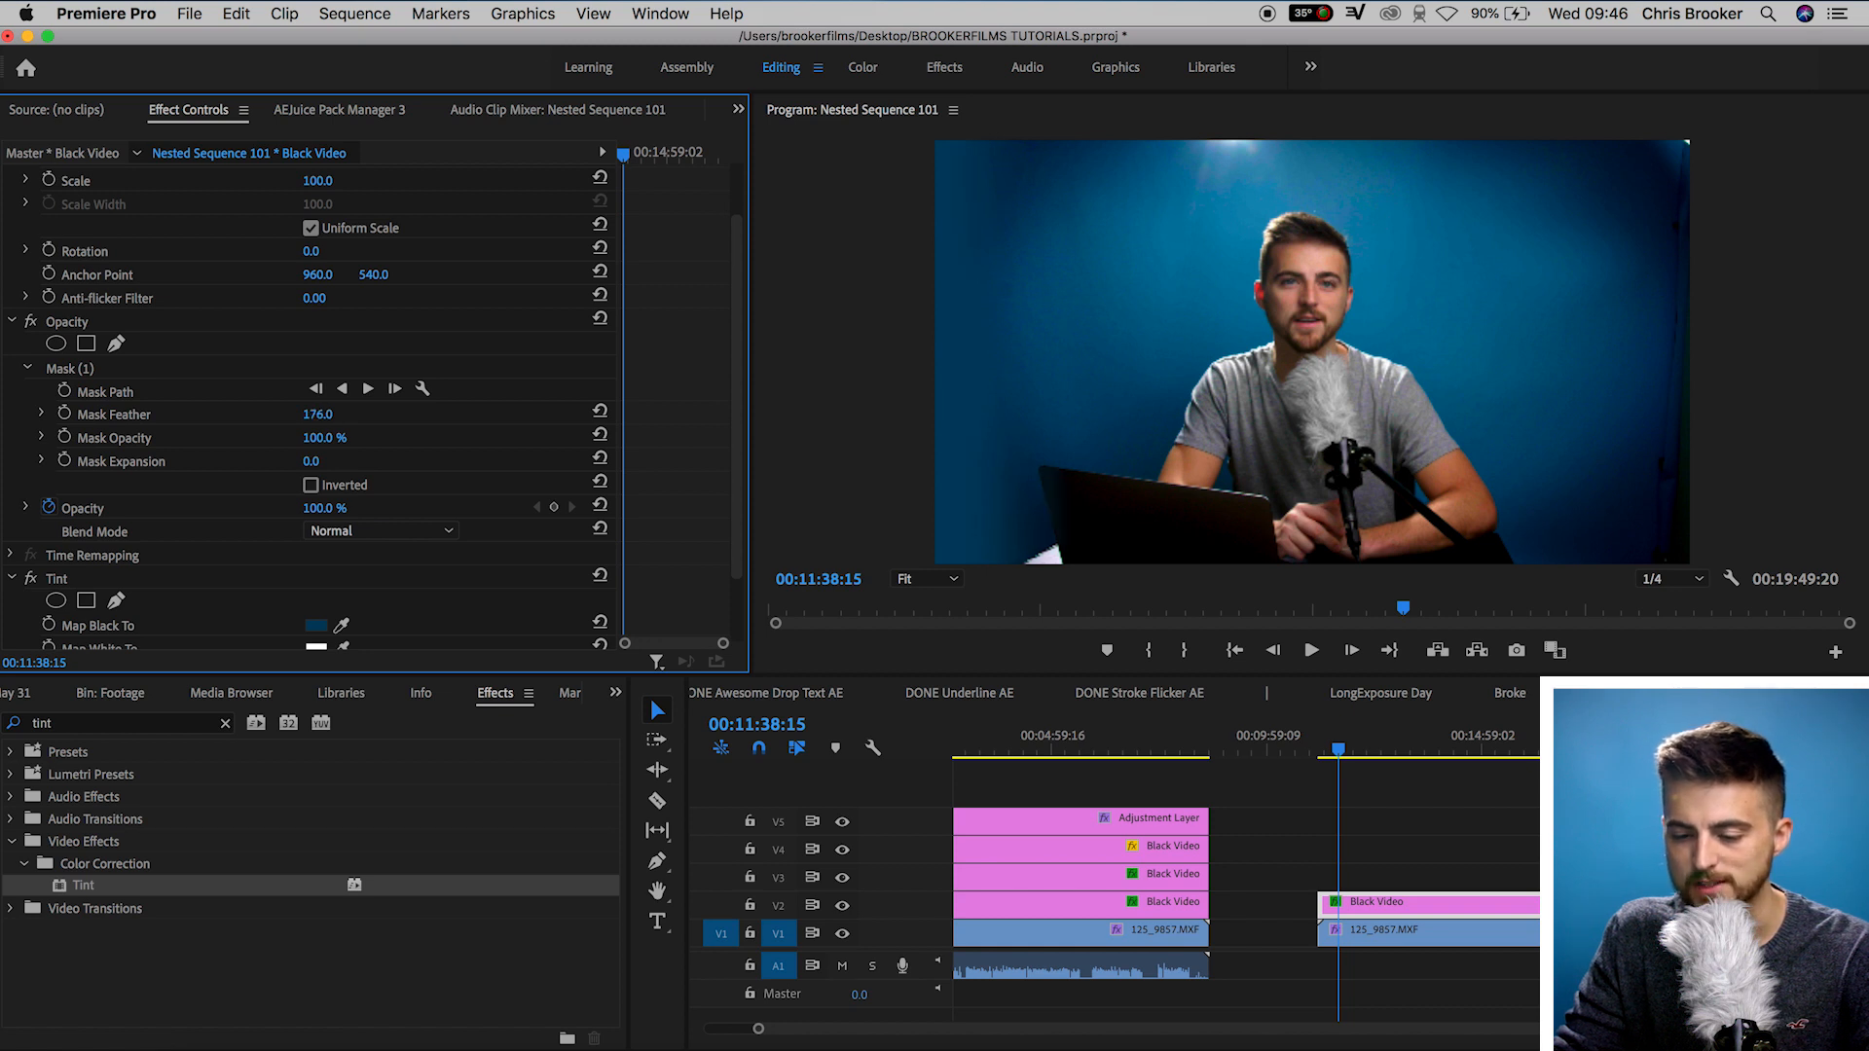
Set the Black Video clip's mask feather to 220 and apply the Levels effect to the clip on V2.
{"action": "left_click_drag", "start_coordinate": [314, 421], "coordinate": [334, 414]}
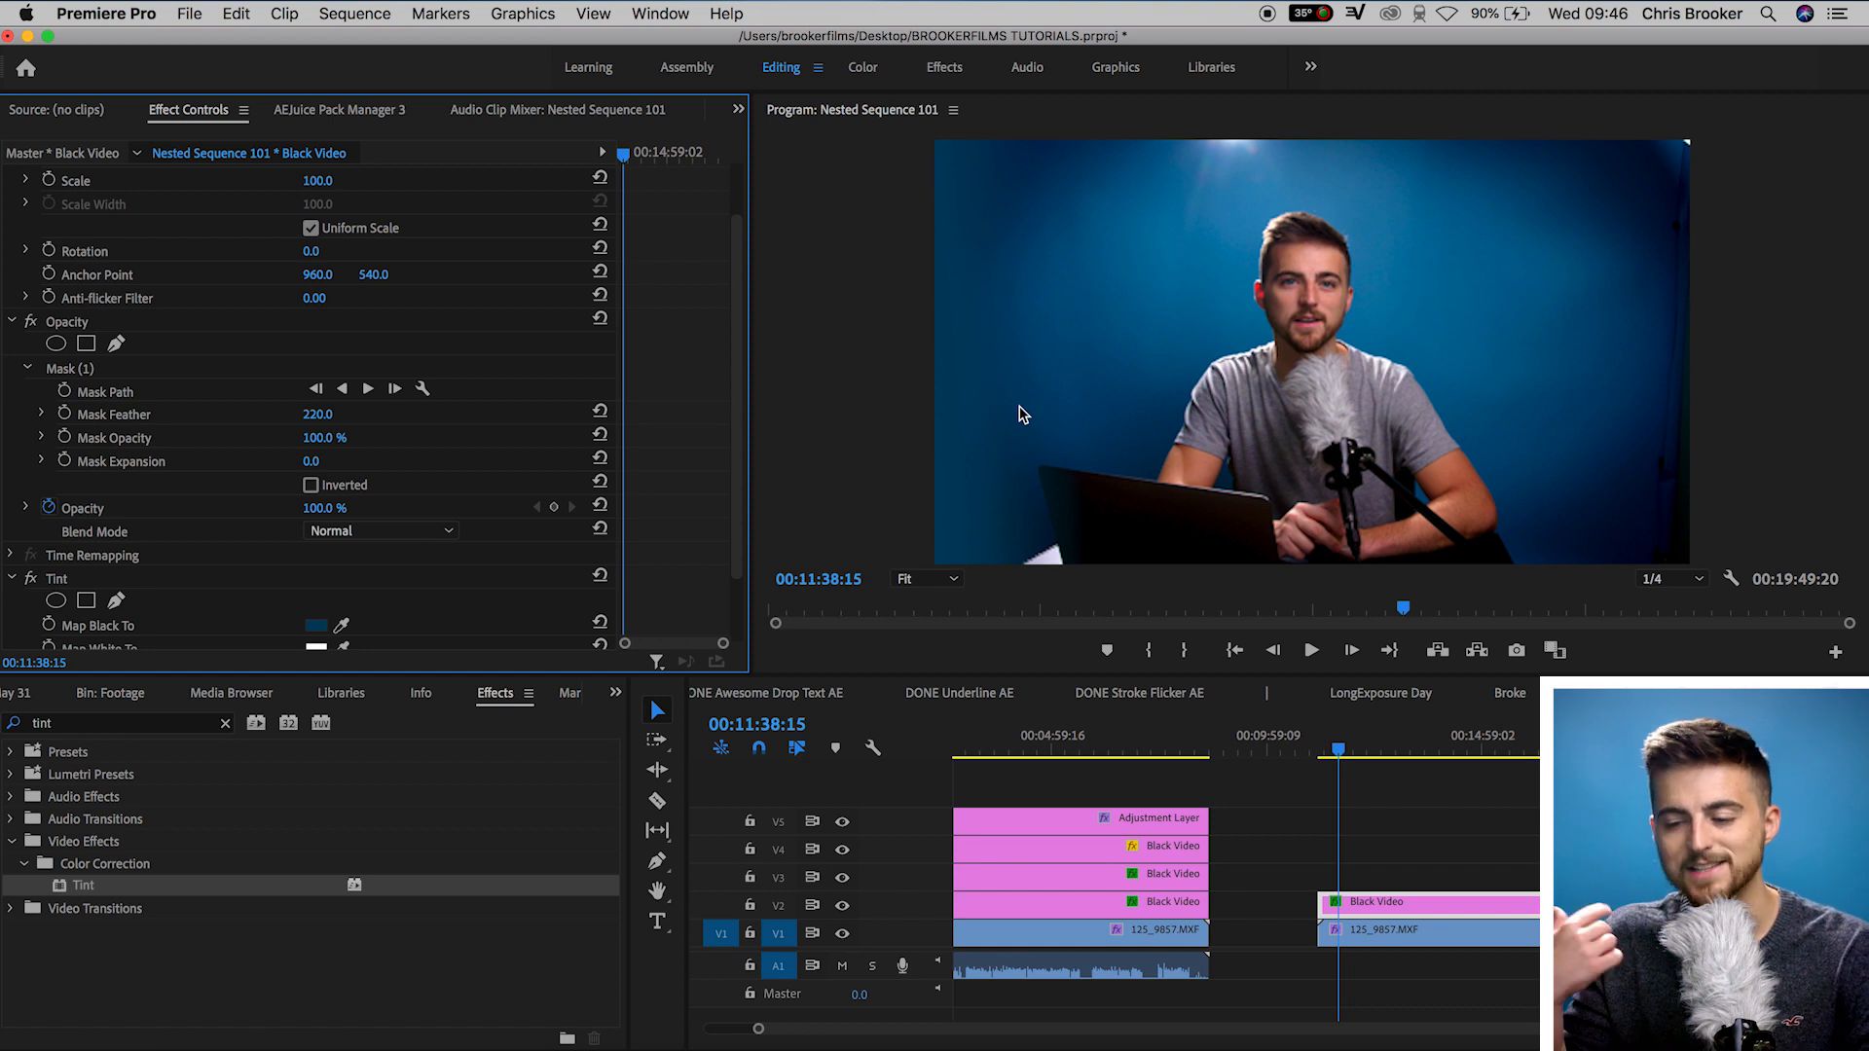
{"action": "left_click", "coordinate": [95, 724]}
{"action": "type", "text": "lev"}
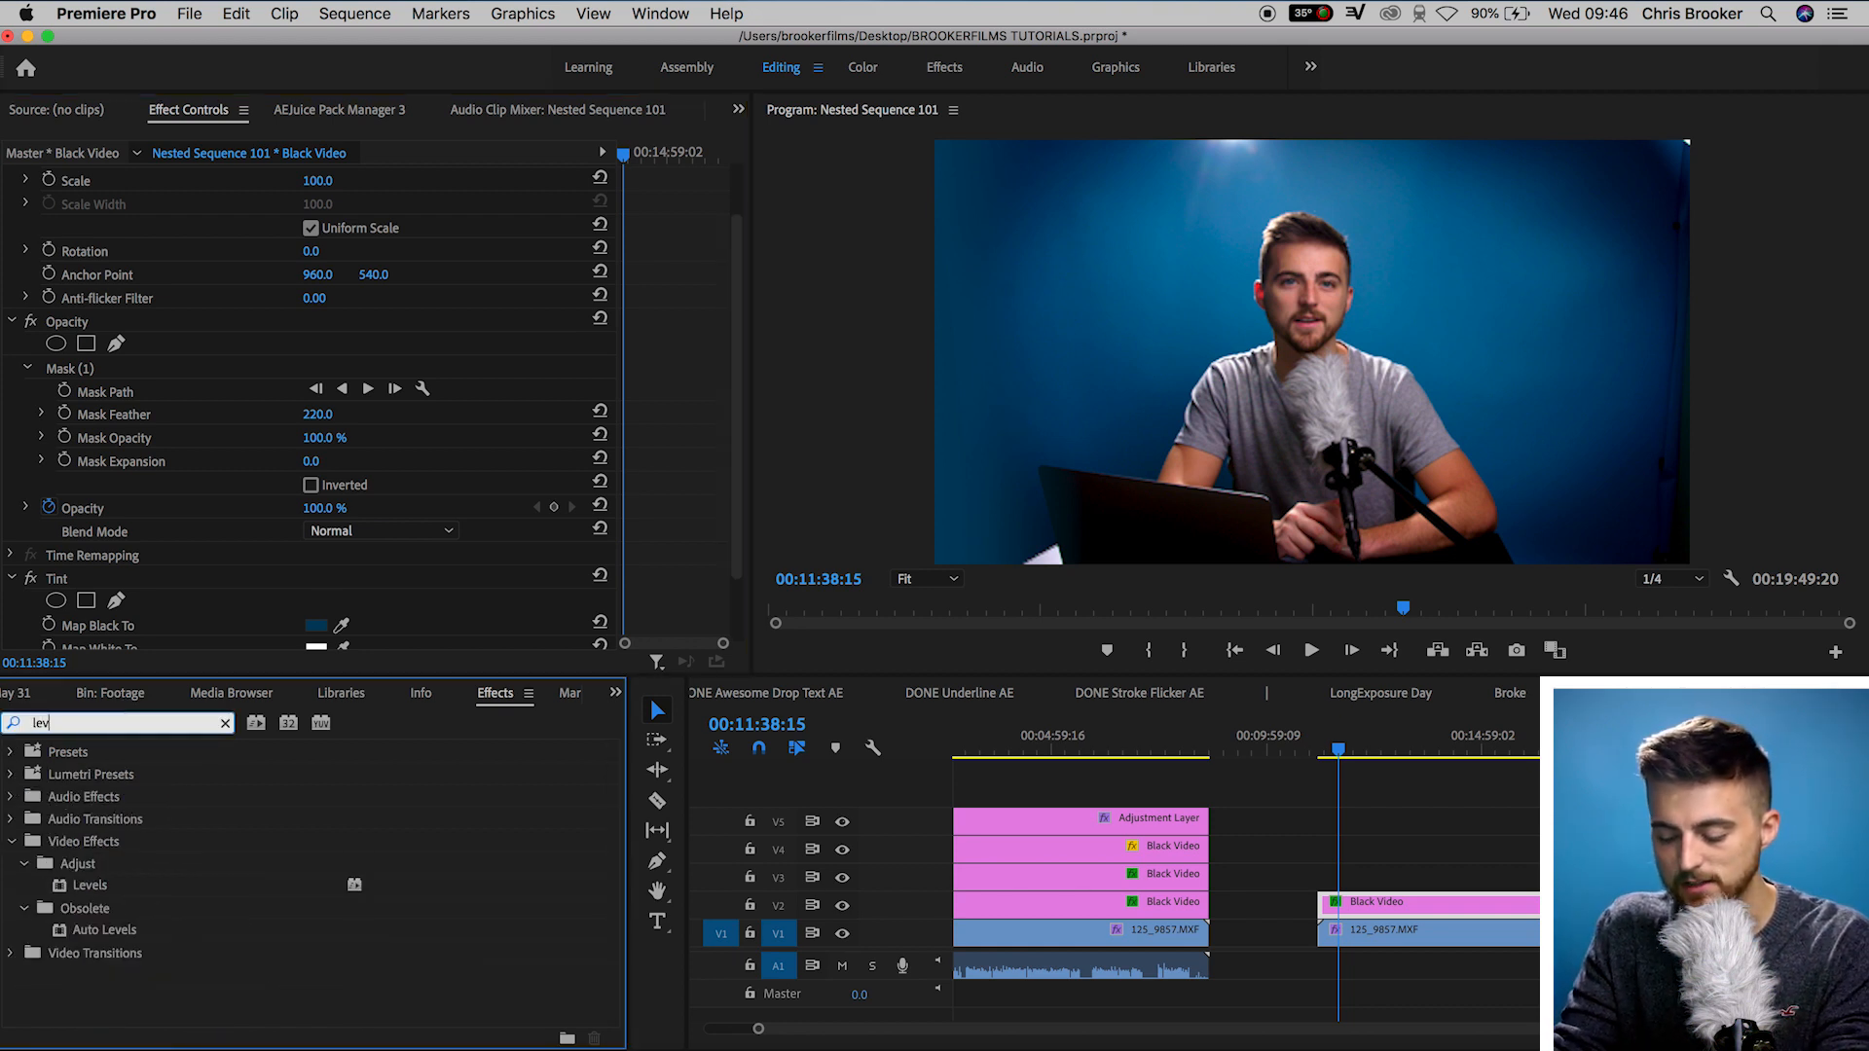
{"action": "type", "text": "e"}
{"action": "left_click_drag", "start_coordinate": [82, 887], "coordinate": [1353, 915]}
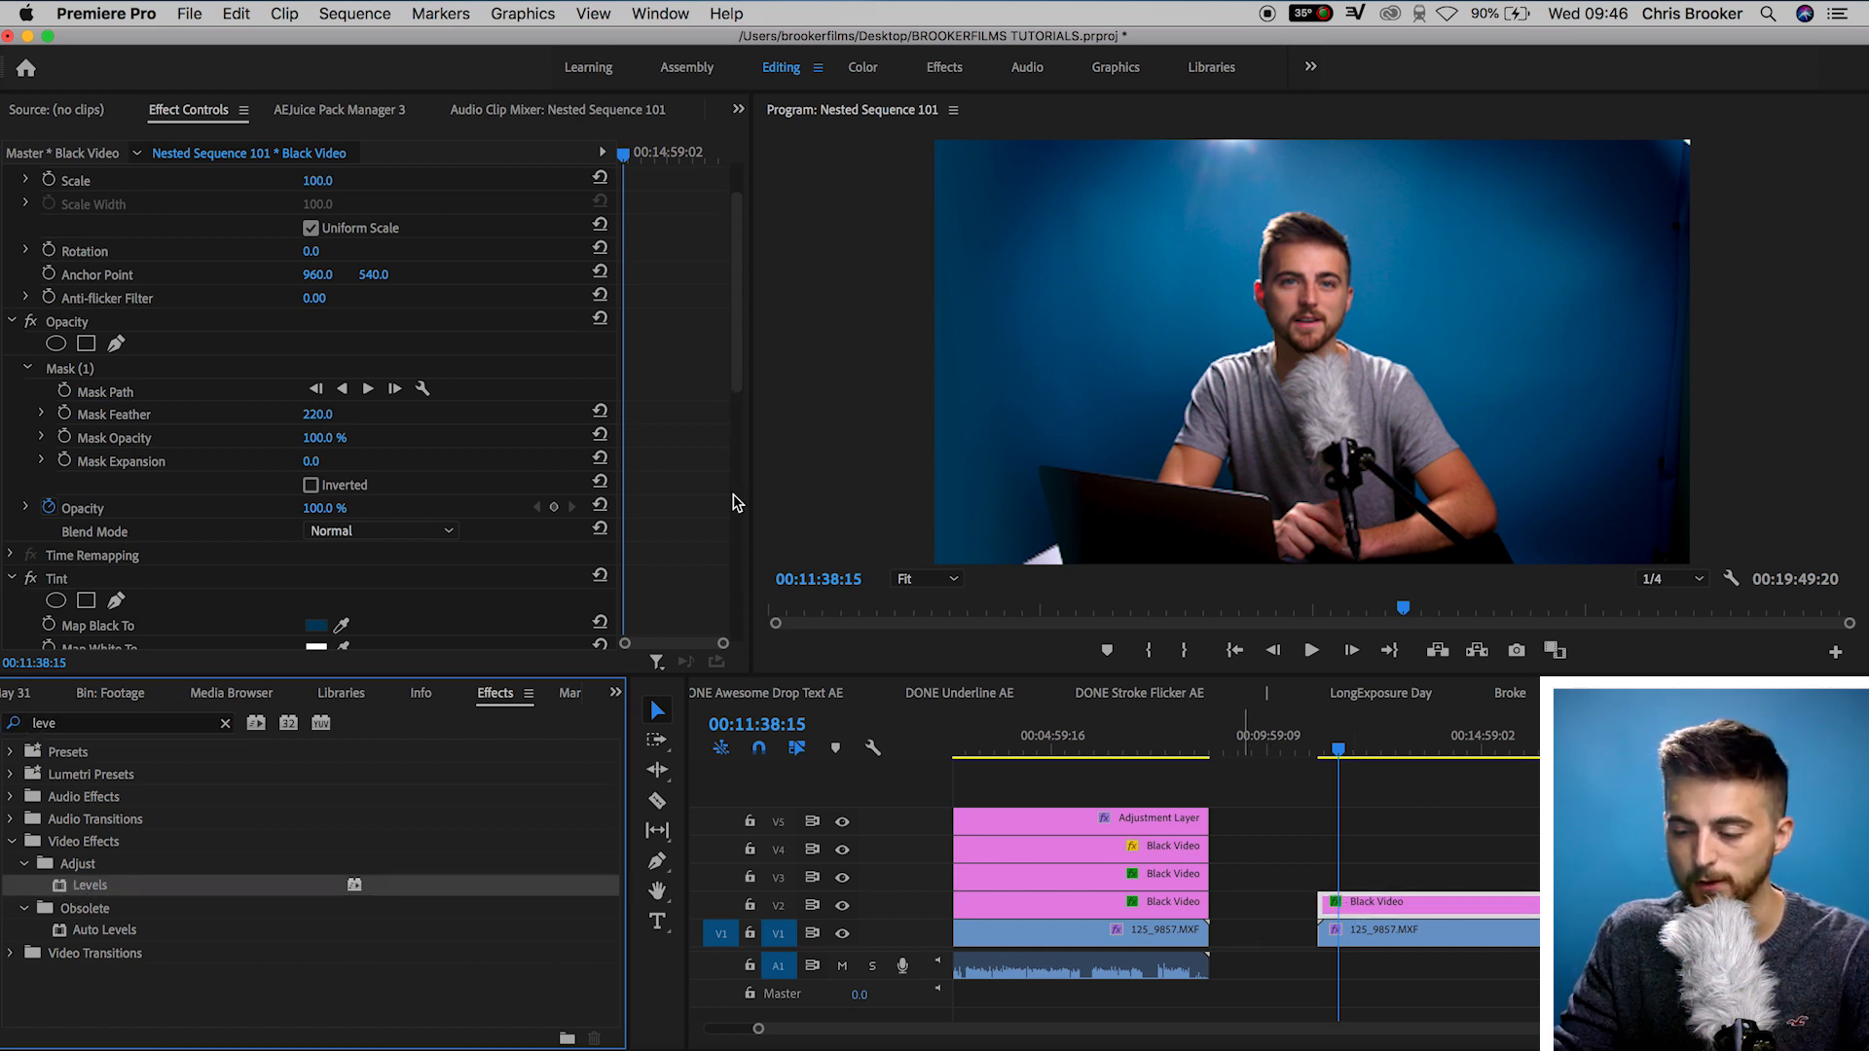
Set the Levels effect's RGB gamma to 75 on the Black Video clip.
{"action": "scroll", "coordinate": [696, 510], "scroll_direction": "down", "scroll_amount": 8}
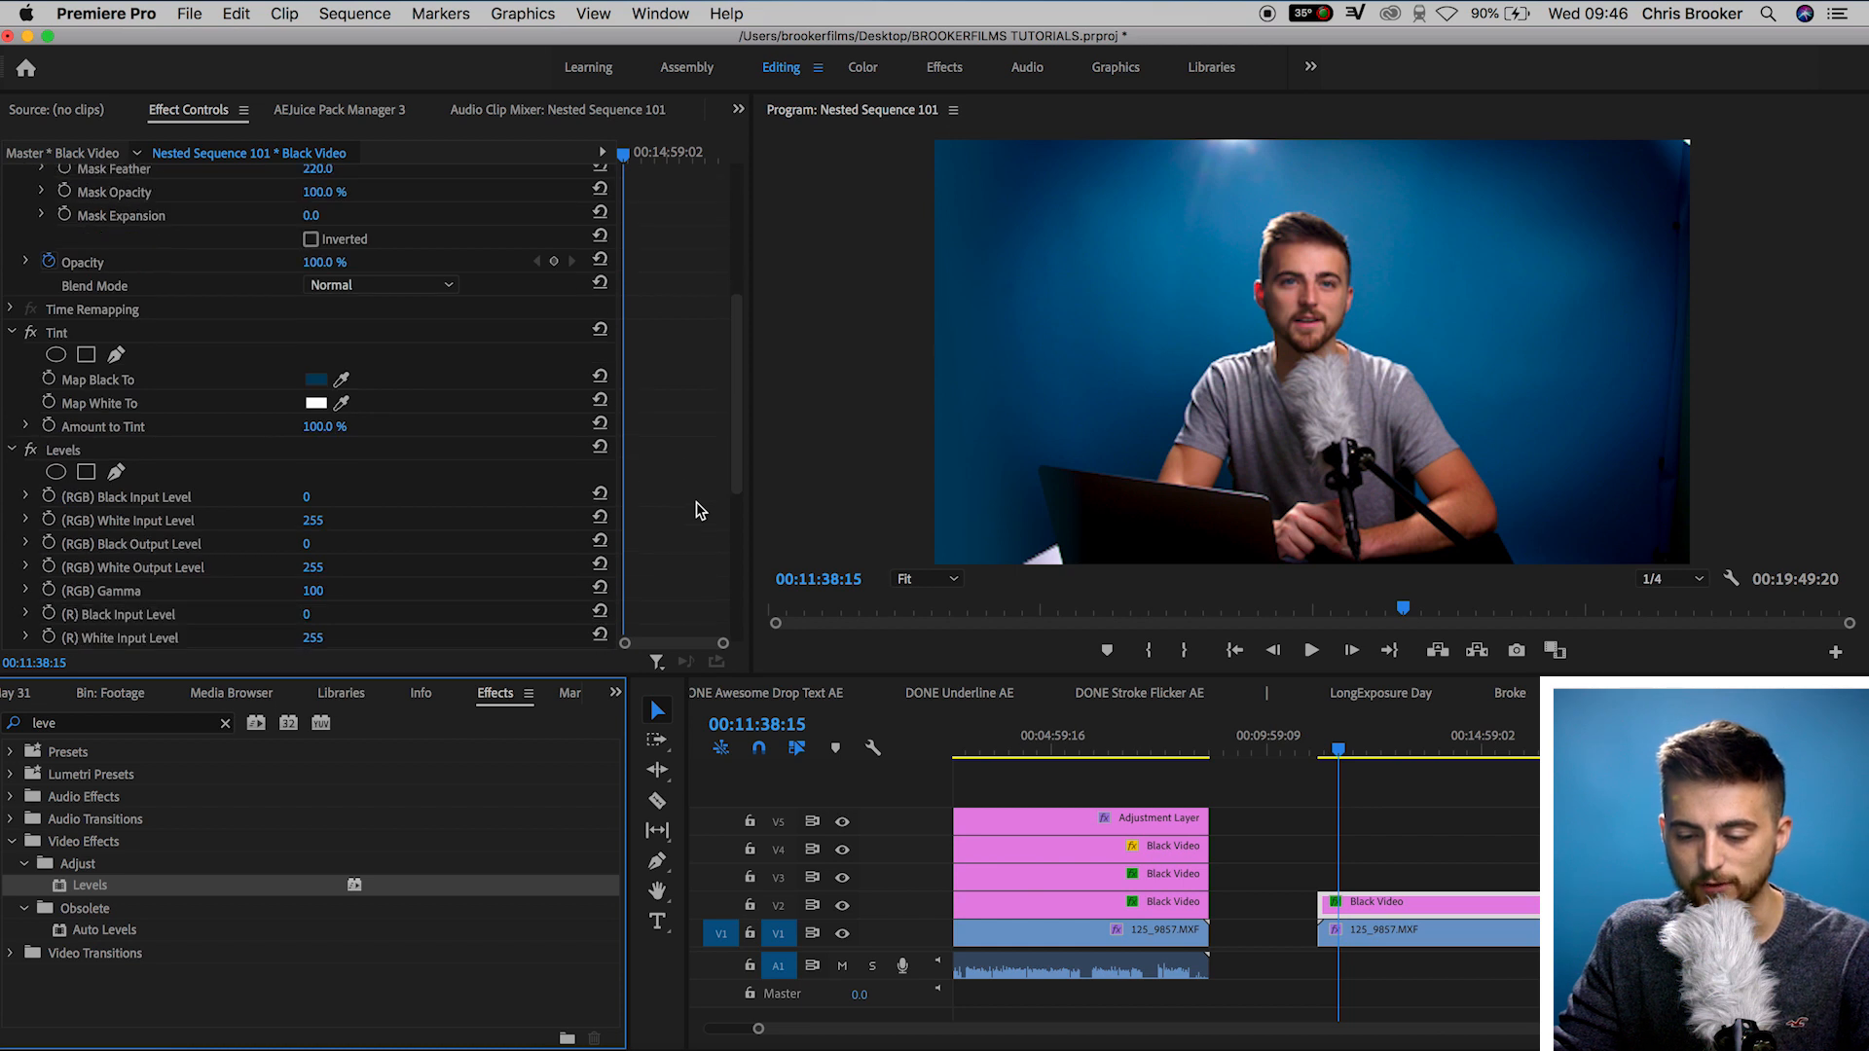
{"action": "scroll", "coordinate": [405, 379], "scroll_direction": "down", "scroll_amount": 5}
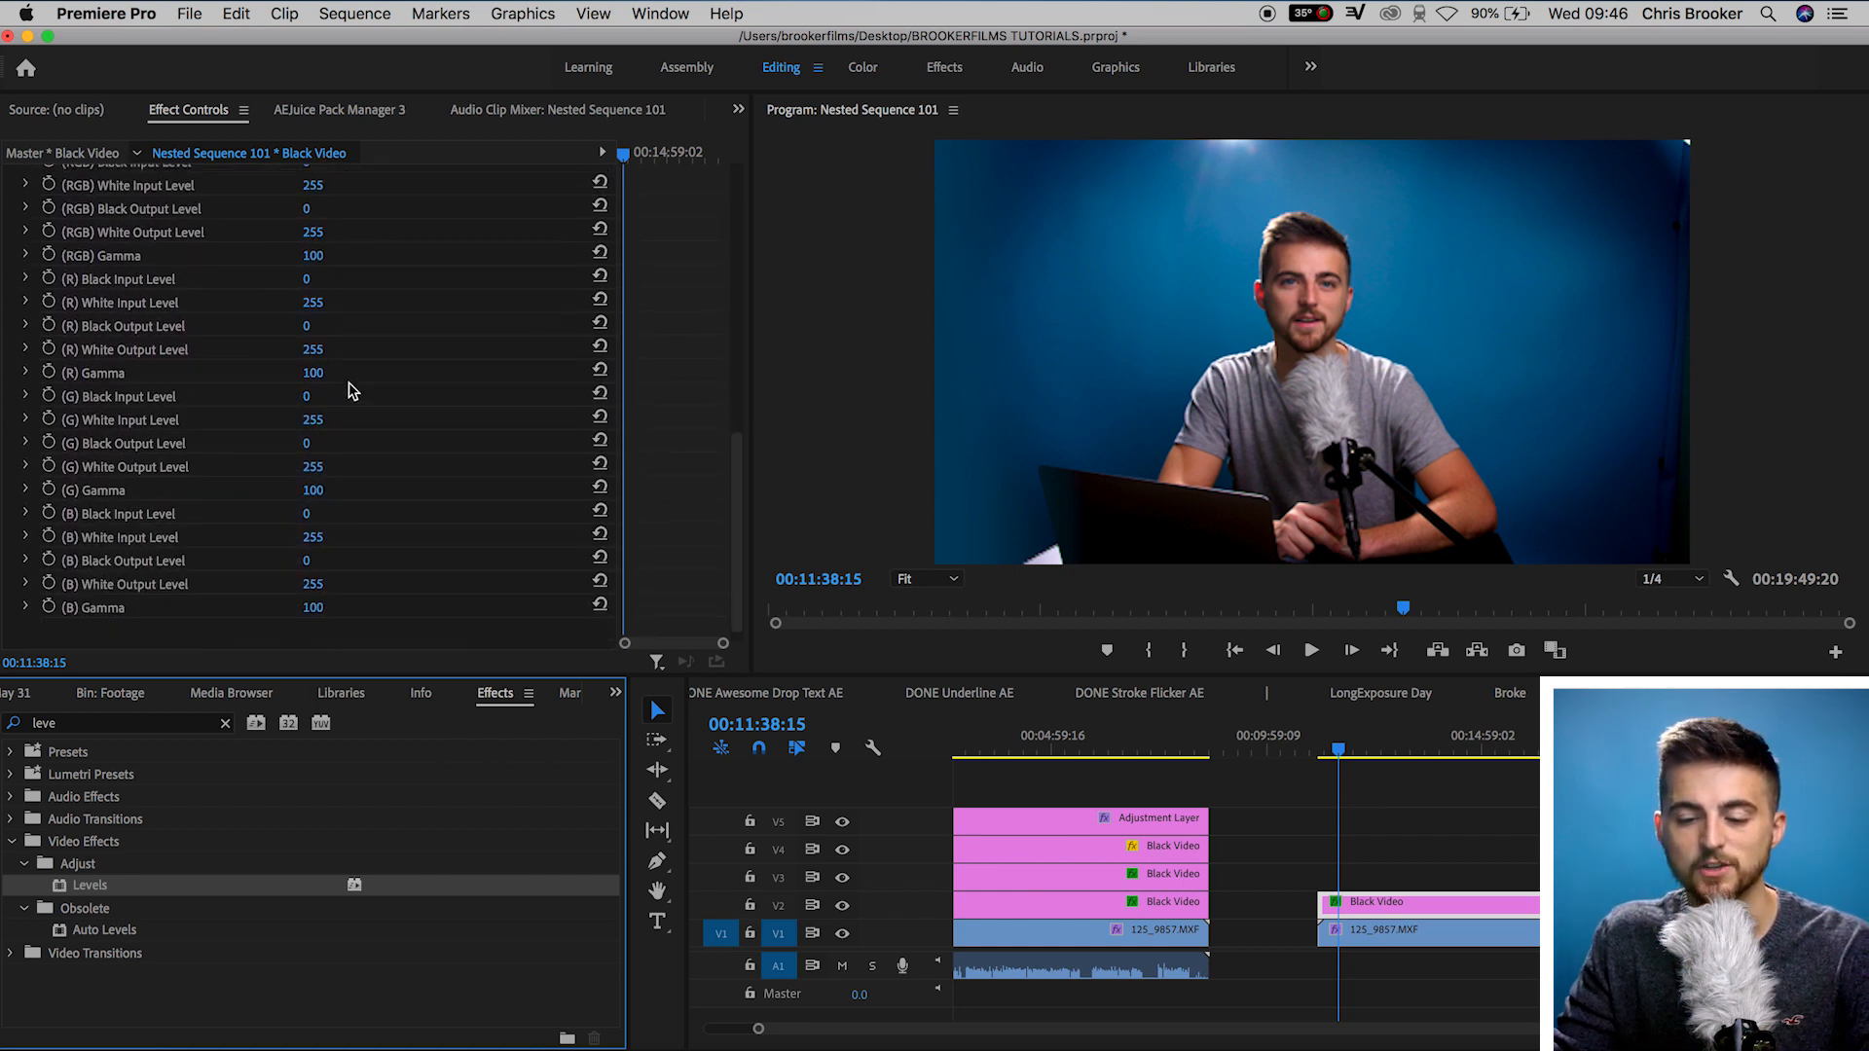
{"action": "scroll", "coordinate": [681, 401], "scroll_direction": "up", "scroll_amount": 4}
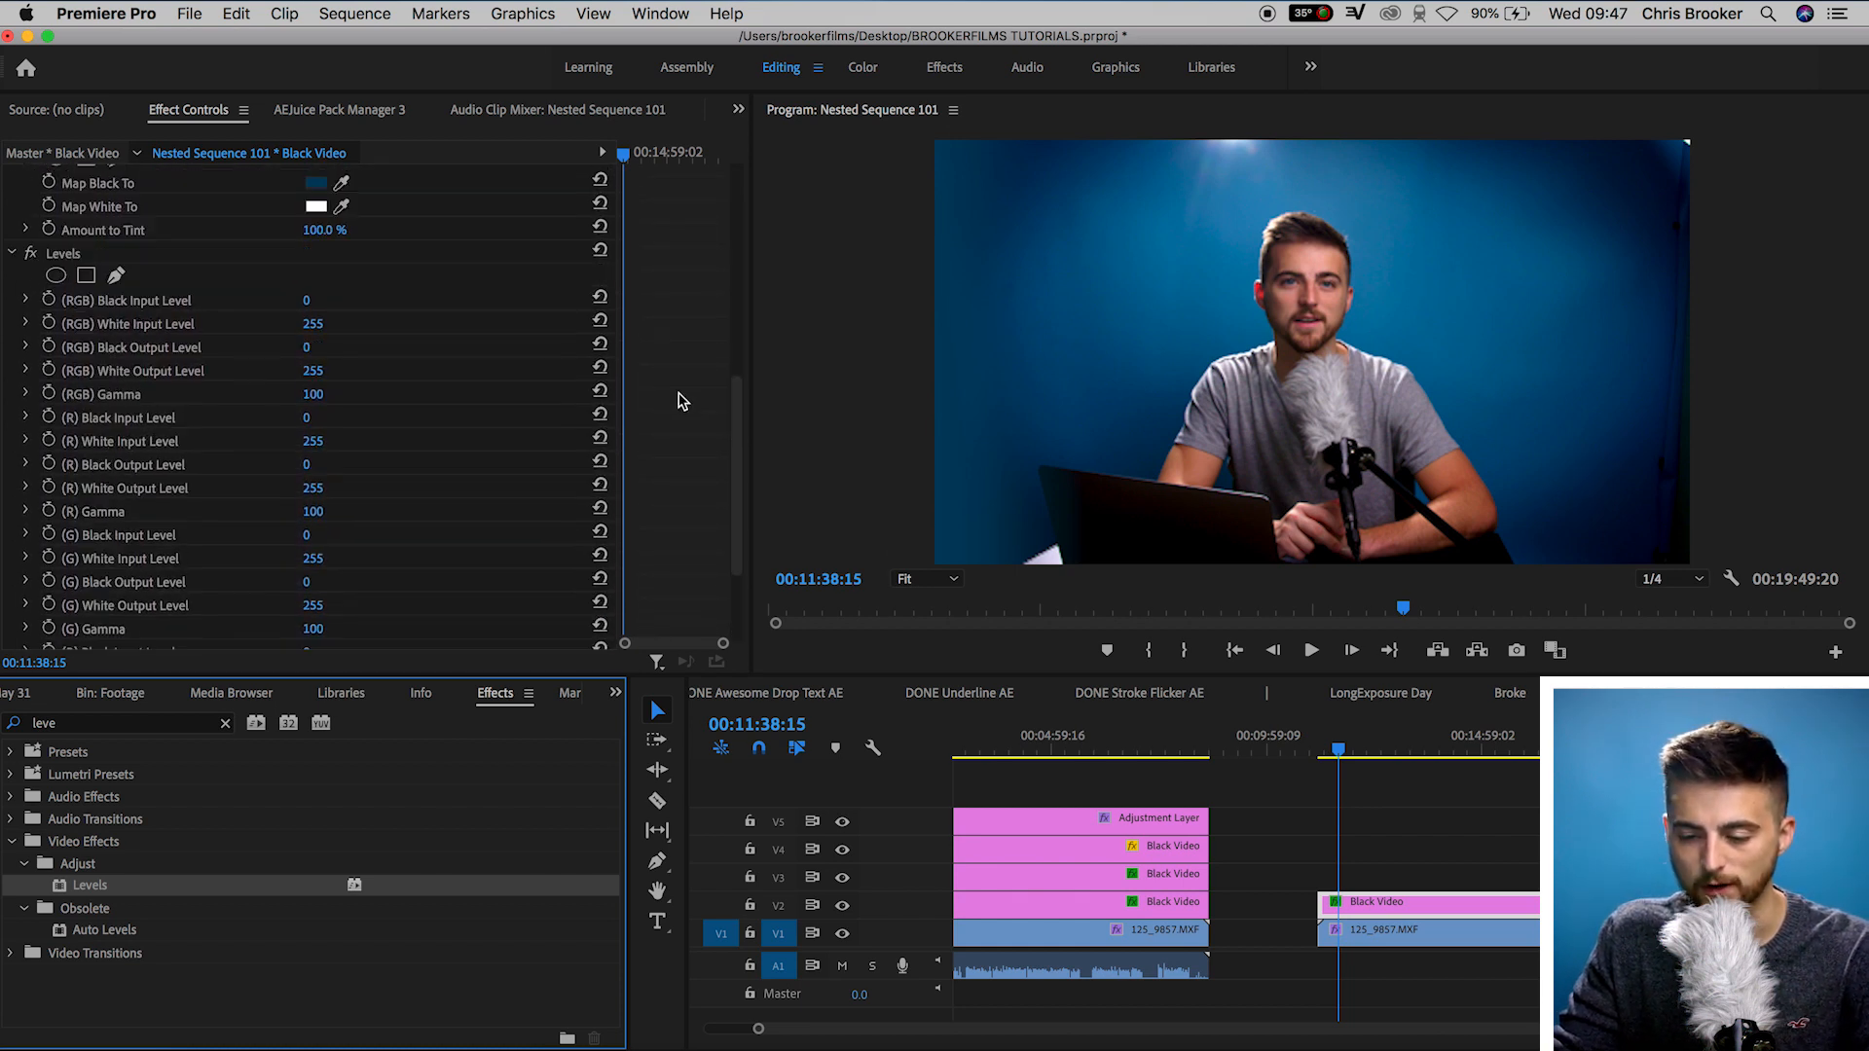
{"action": "left_click_drag", "start_coordinate": [311, 394], "coordinate": [299, 394]}
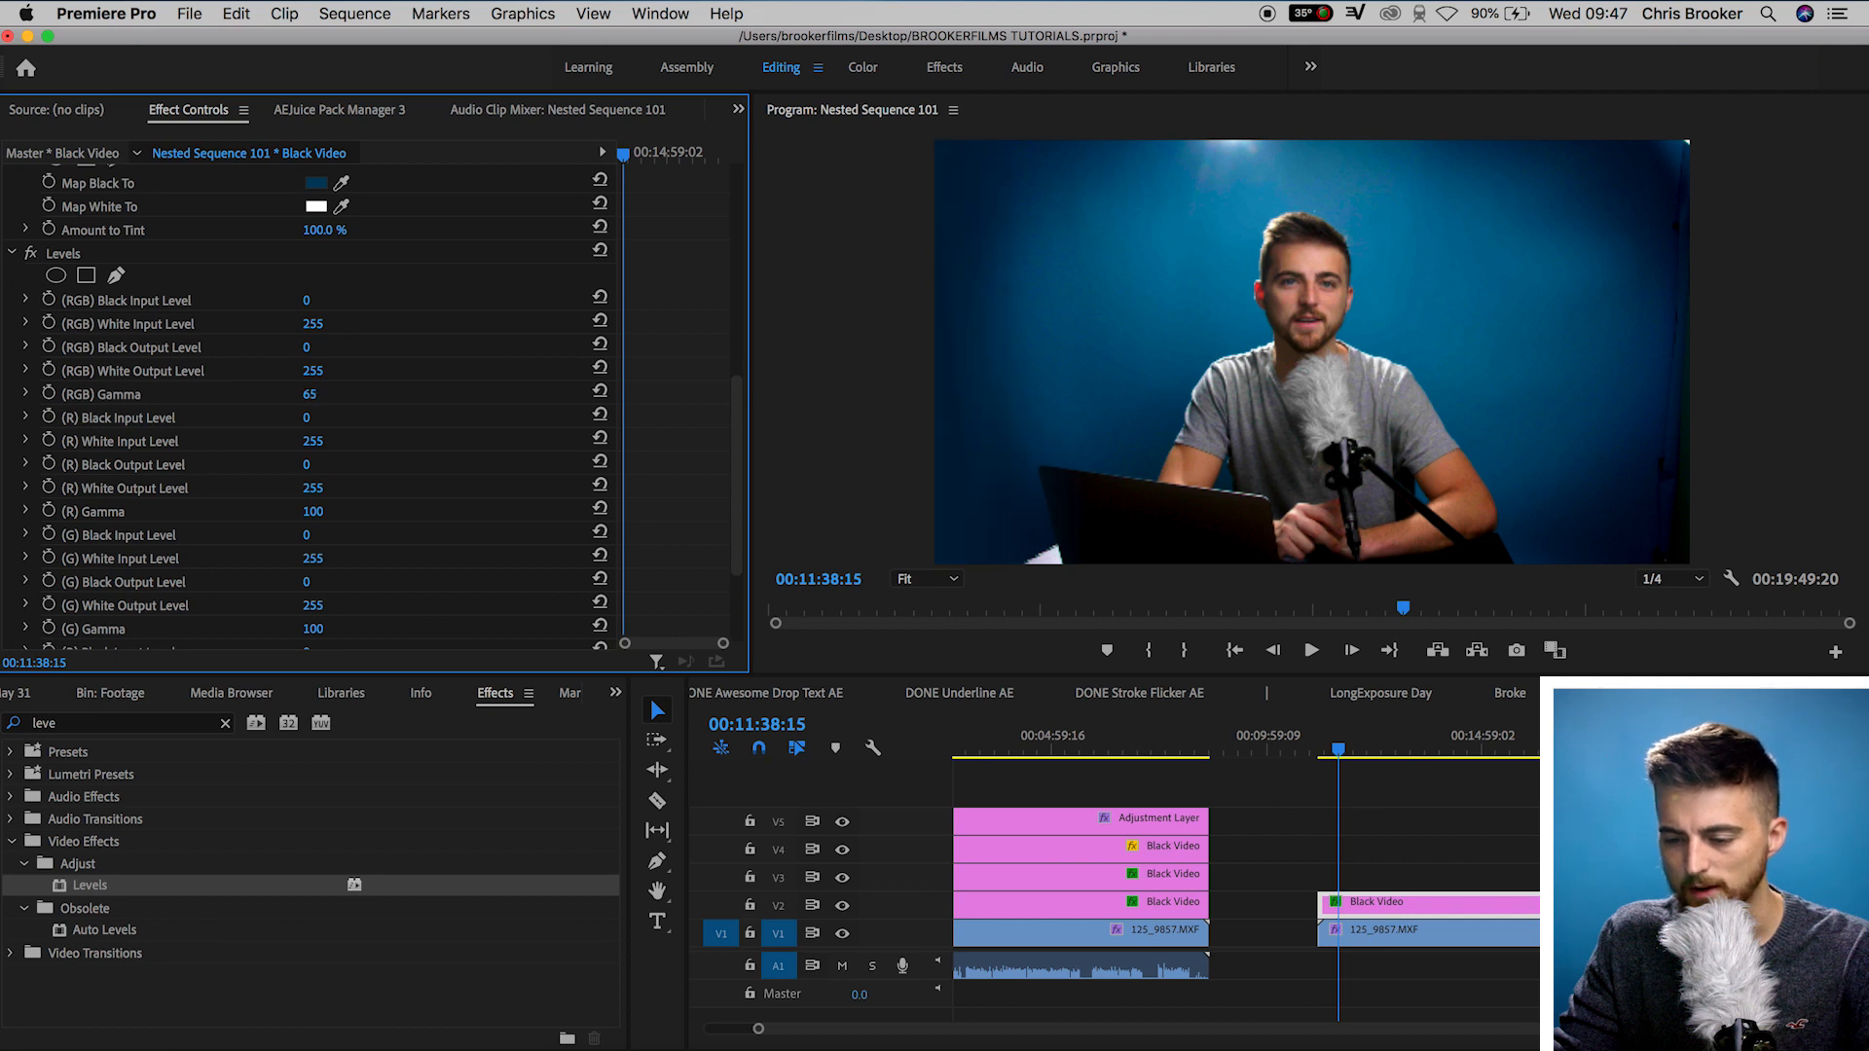
{"action": "left_click_drag", "start_coordinate": [310, 394], "coordinate": [373, 299]}
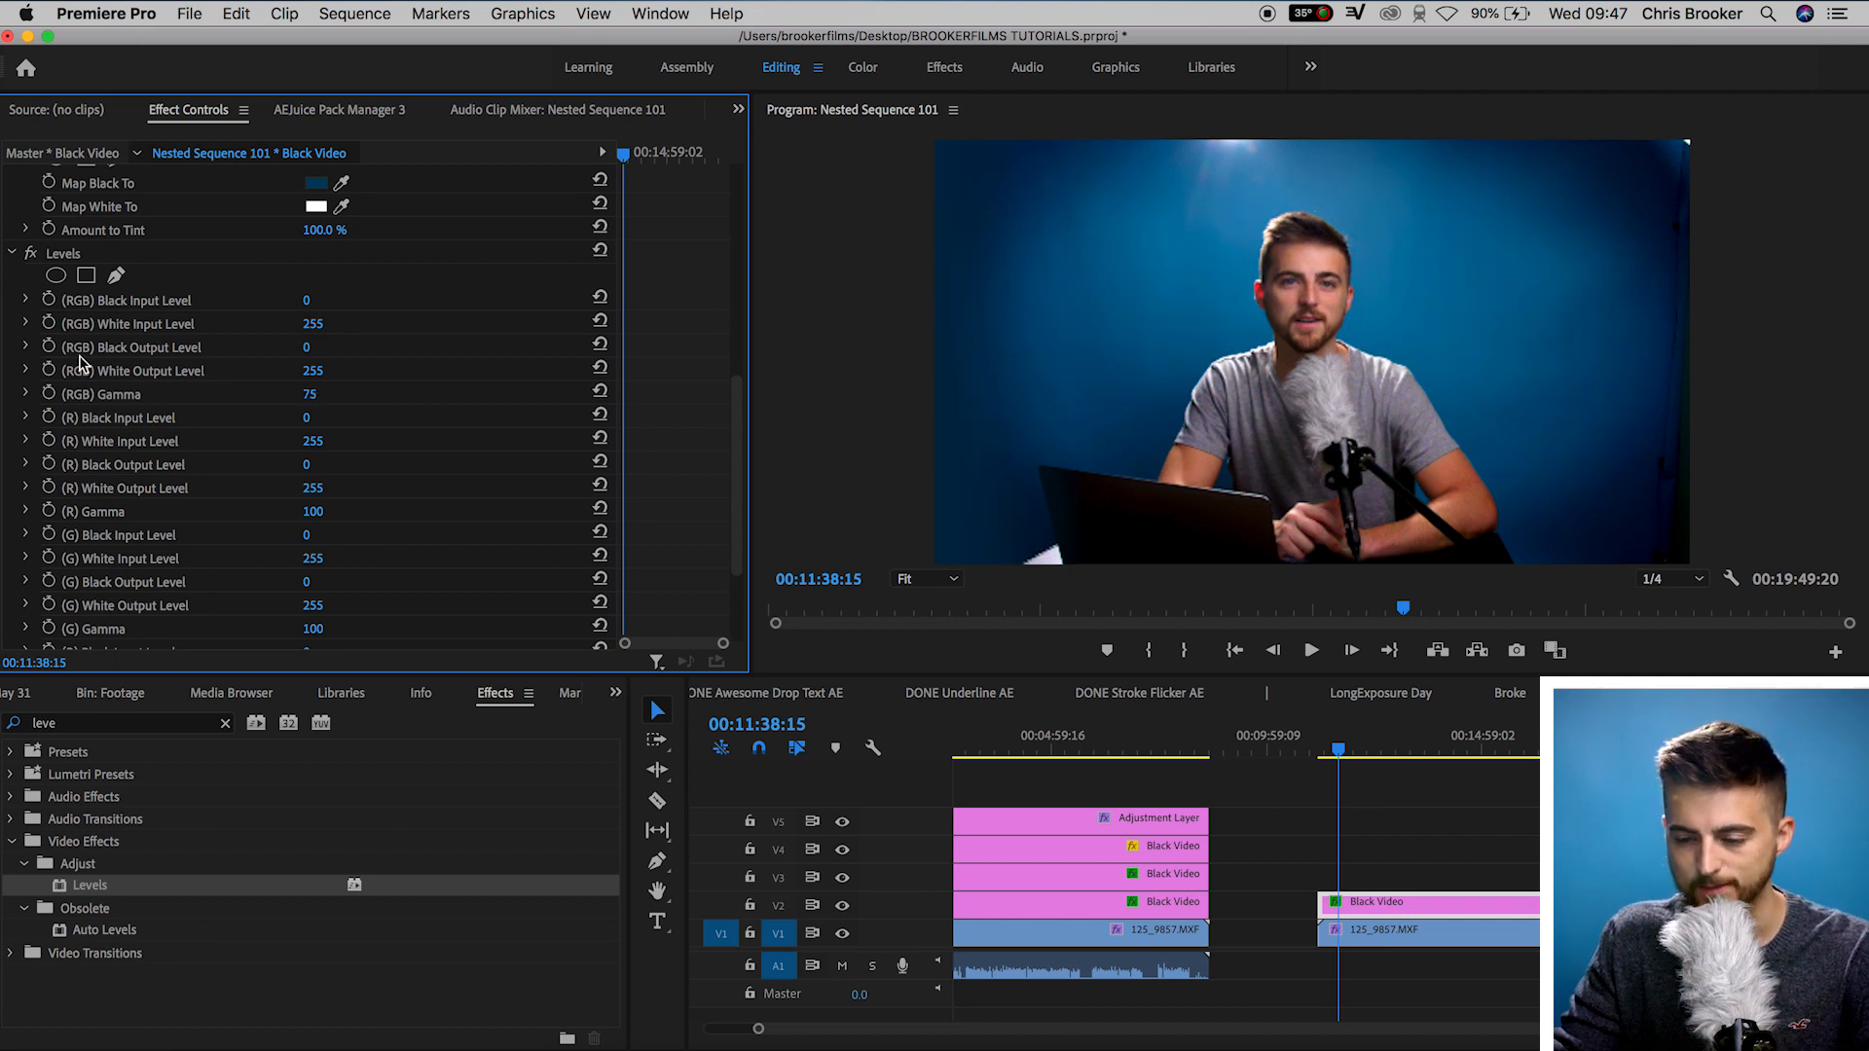
{"action": "left_click", "coordinate": [62, 257]}
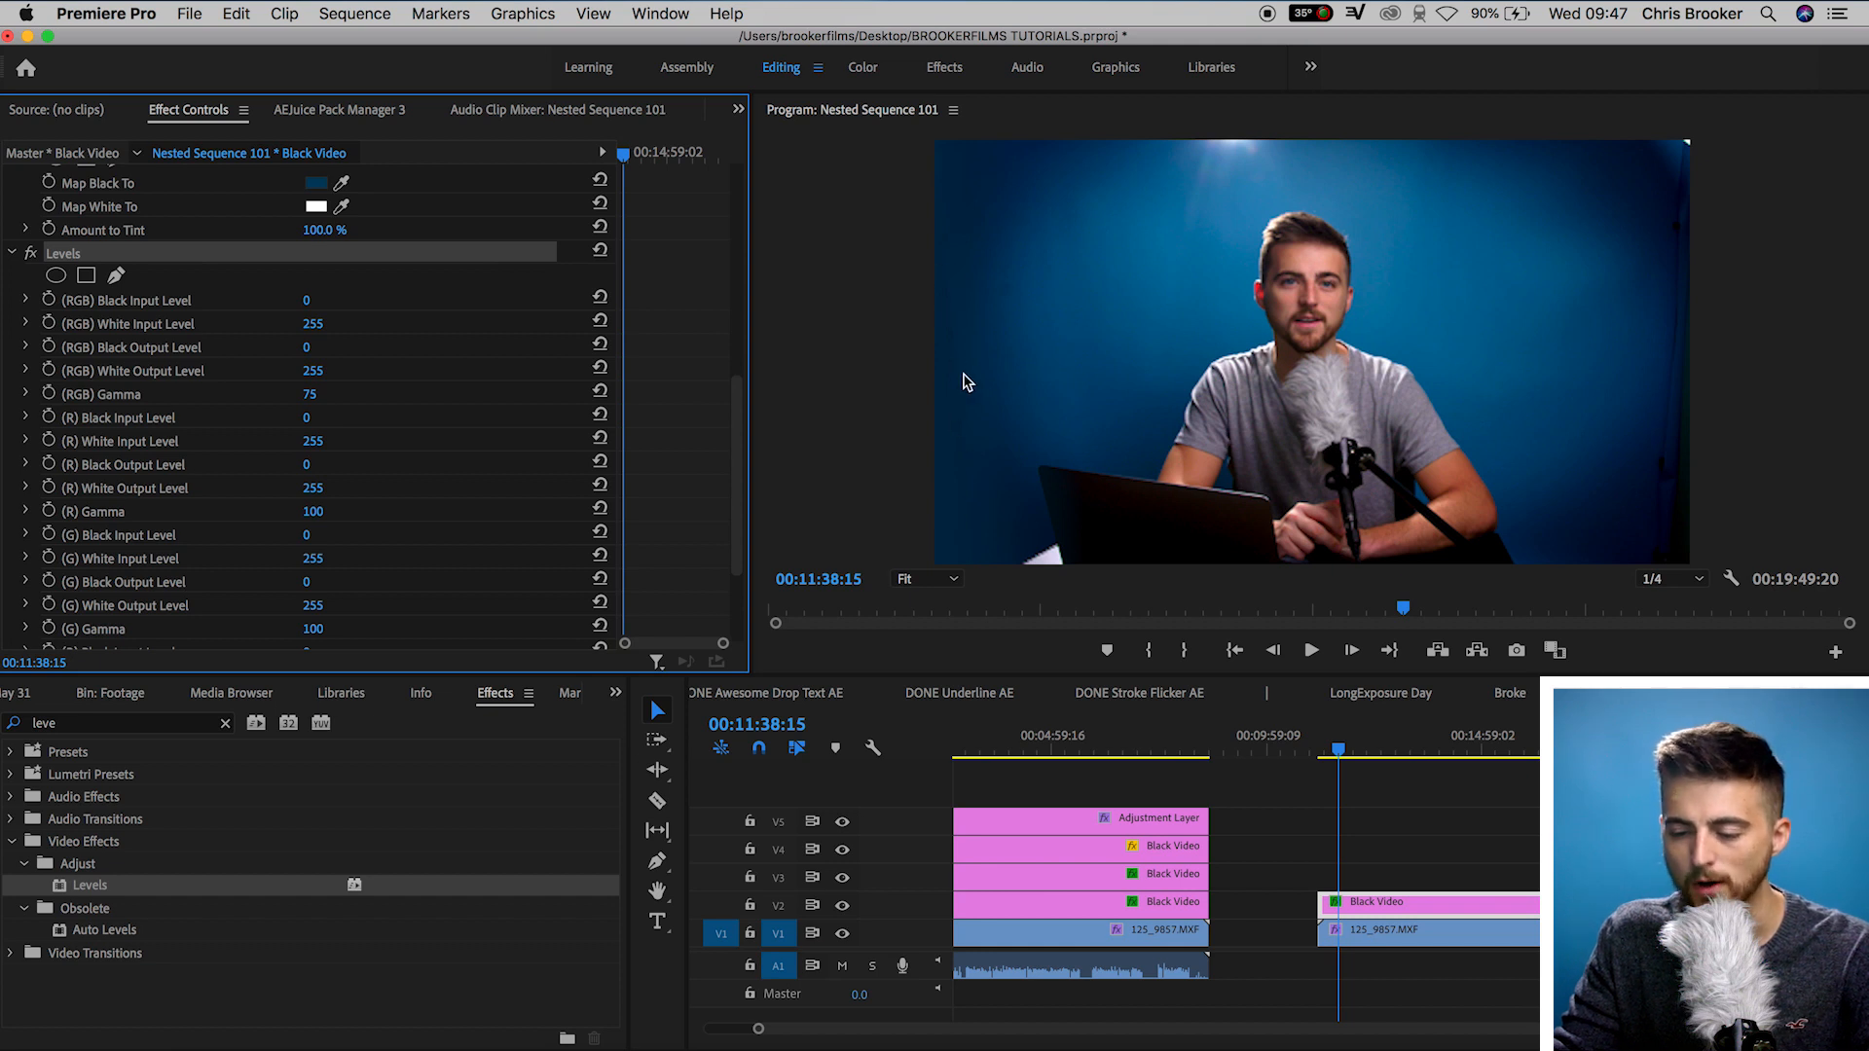
Reshape the left-edge opacity mask by adding a point on each long side, curving the outer side outward and pulling the inner side farther into frame.
{"action": "scroll", "coordinate": [684, 443], "scroll_direction": "up", "scroll_amount": 10}
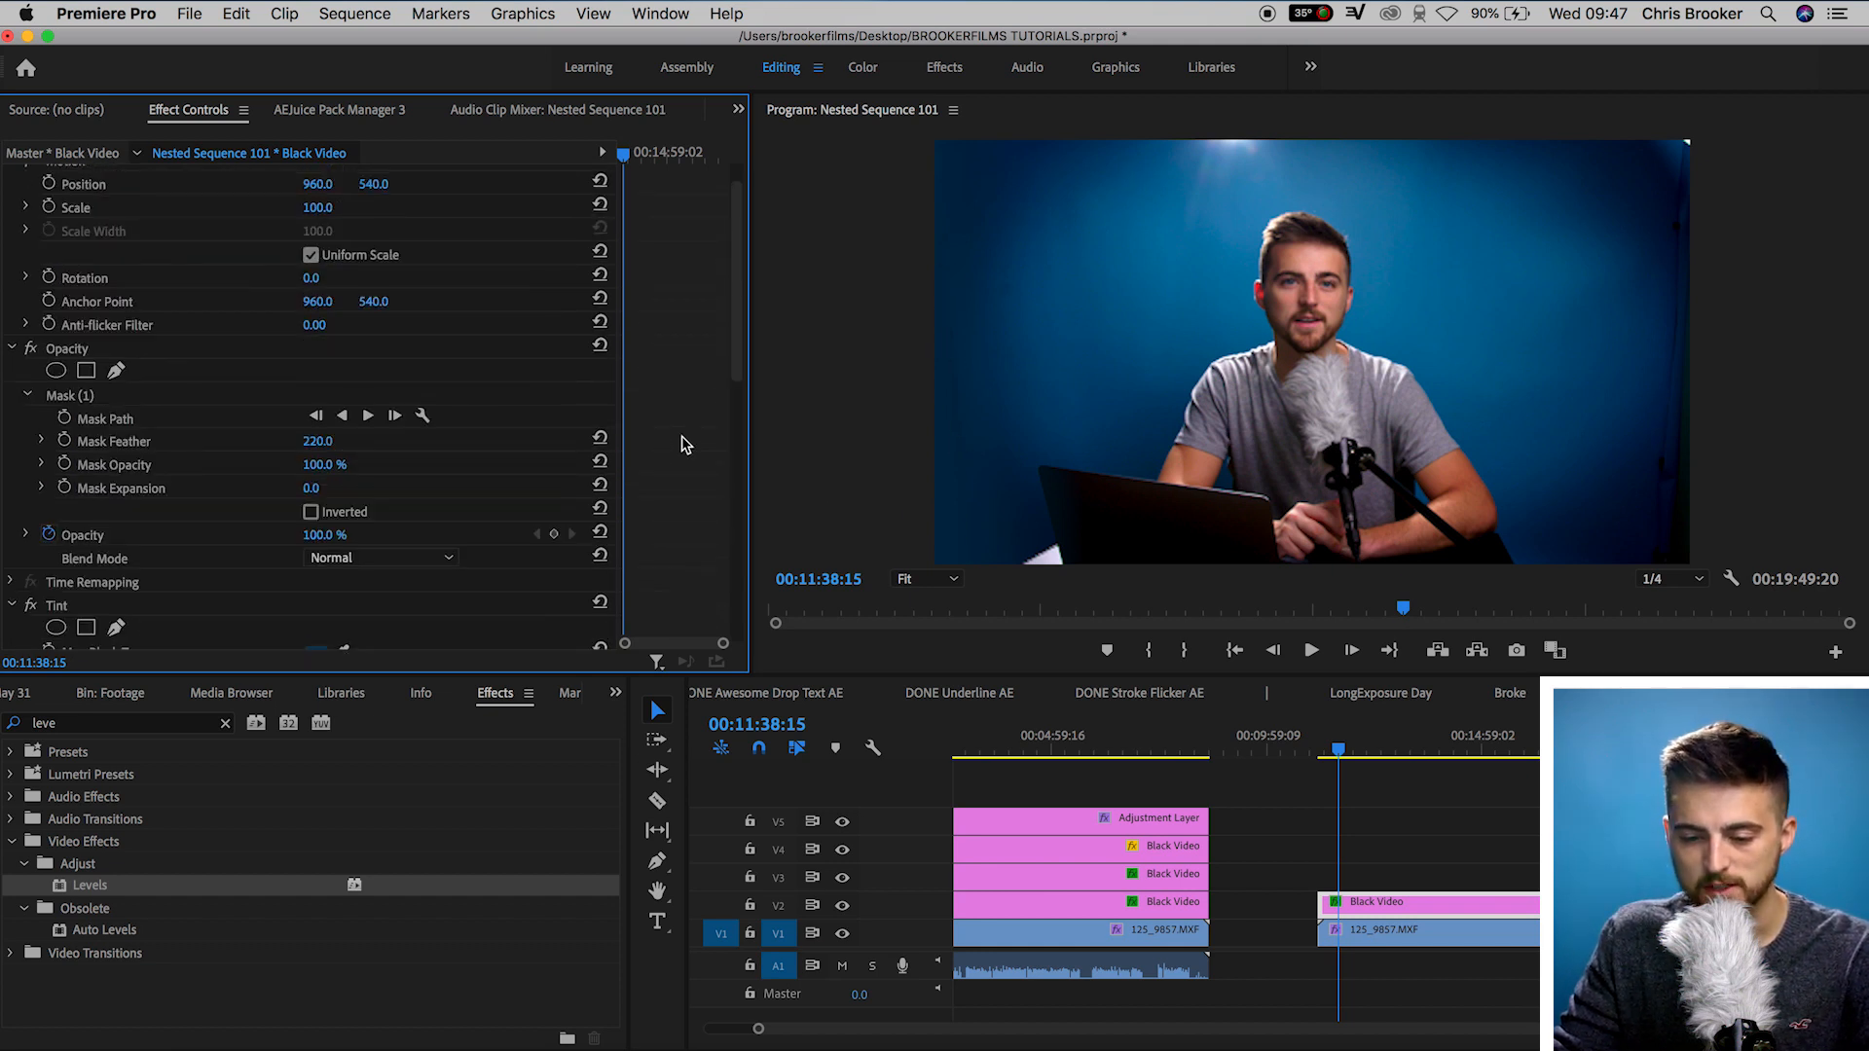
{"action": "left_click", "coordinate": [90, 398]}
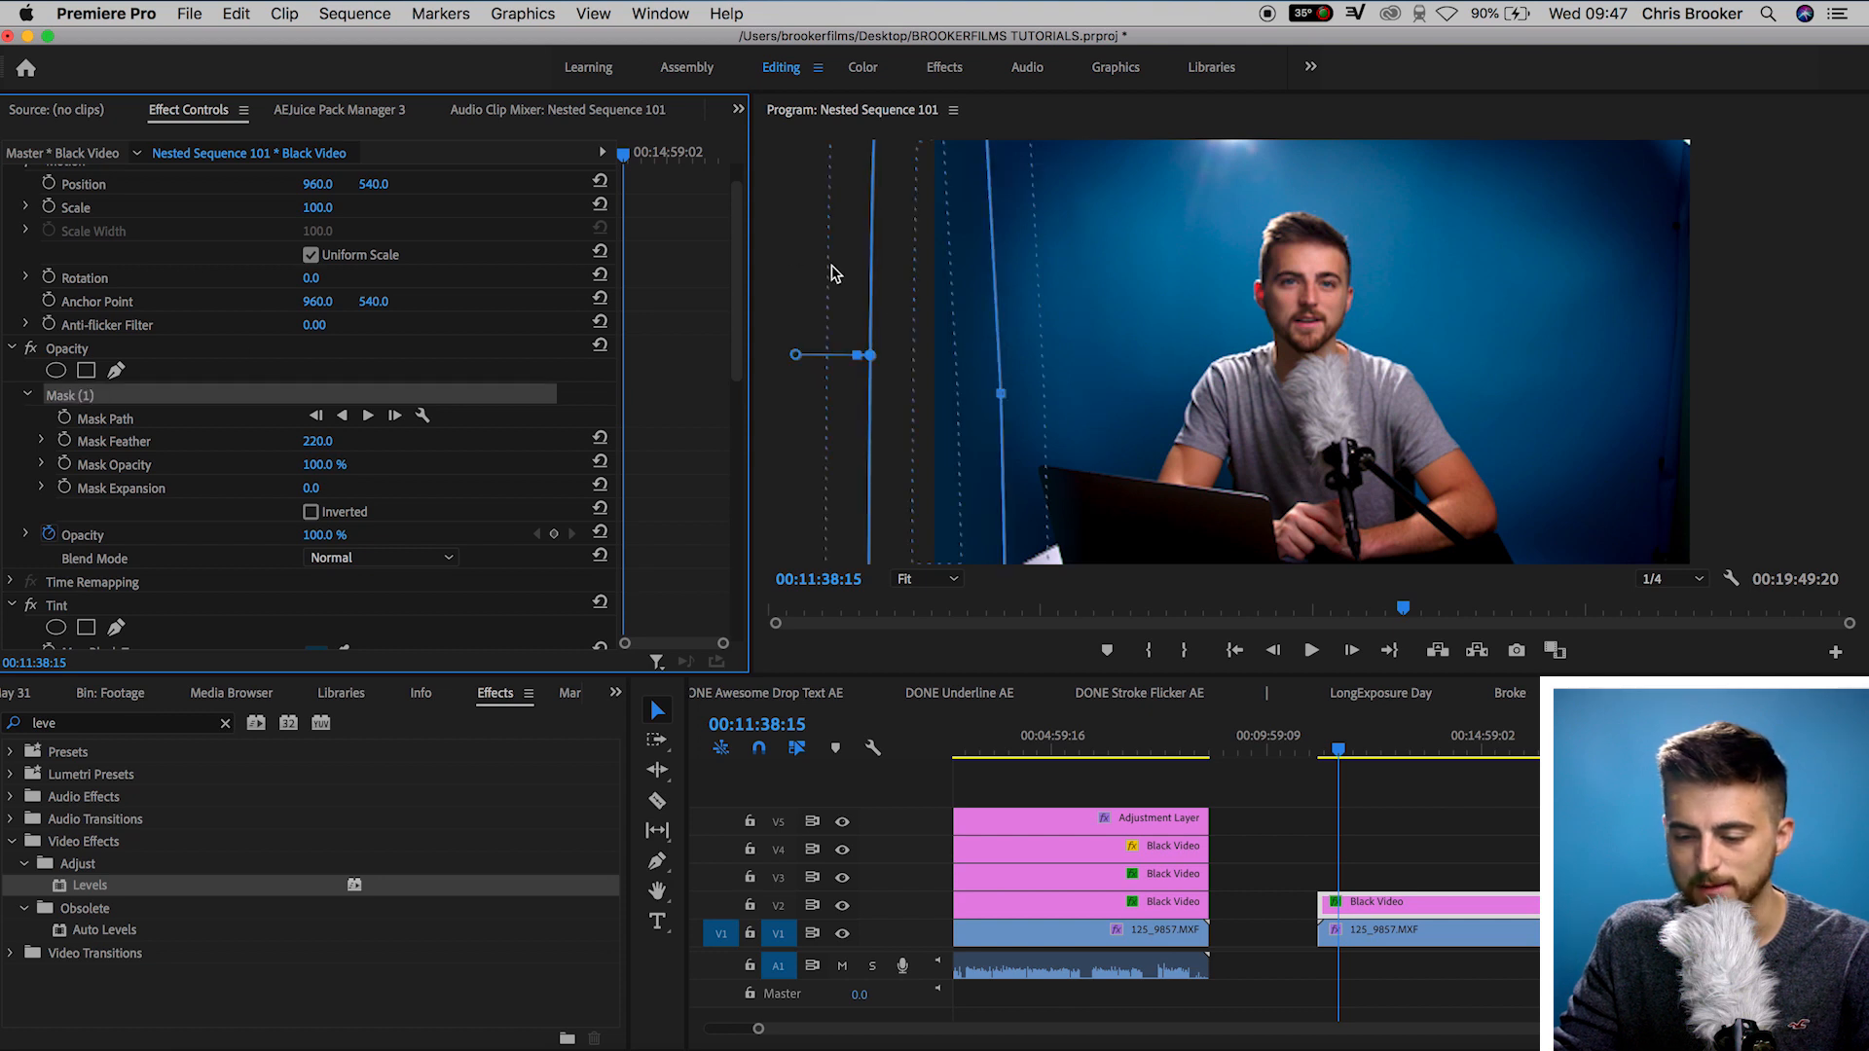
{"action": "left_click", "coordinate": [871, 304]}
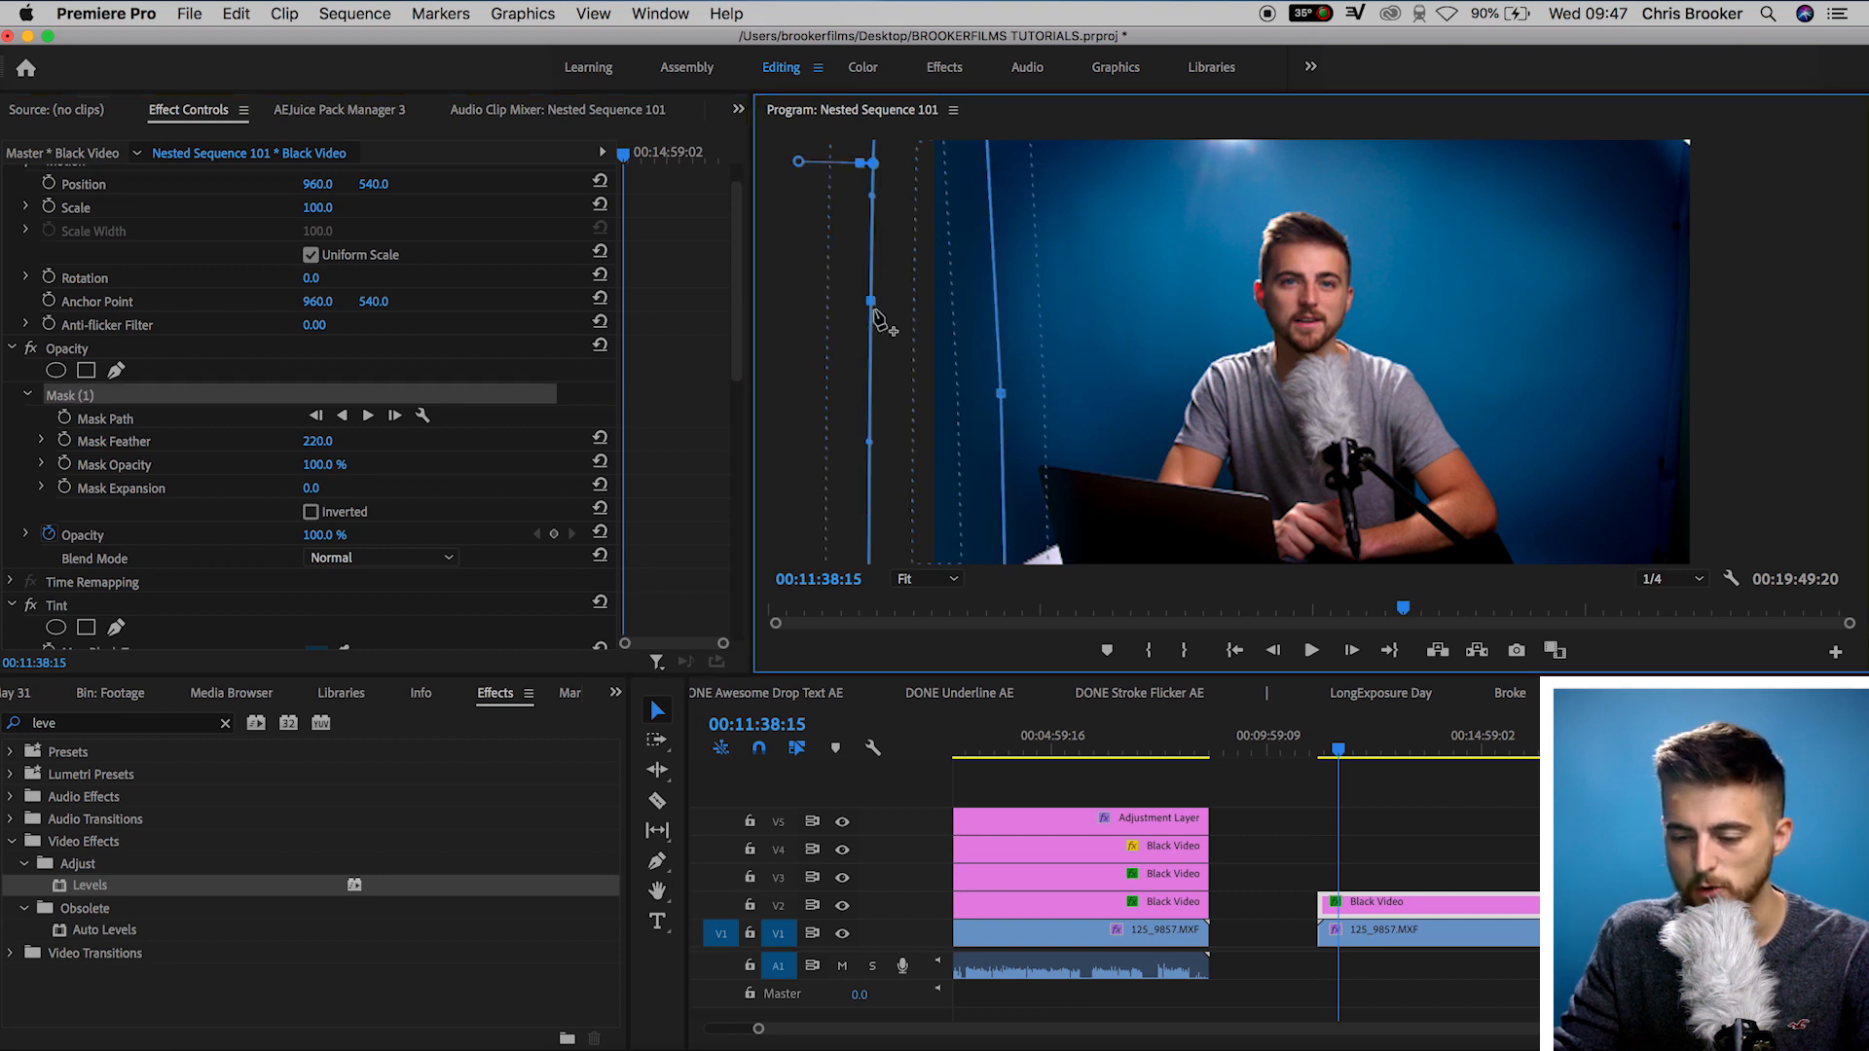
{"action": "left_click_drag", "start_coordinate": [871, 304], "coordinate": [815, 314]}
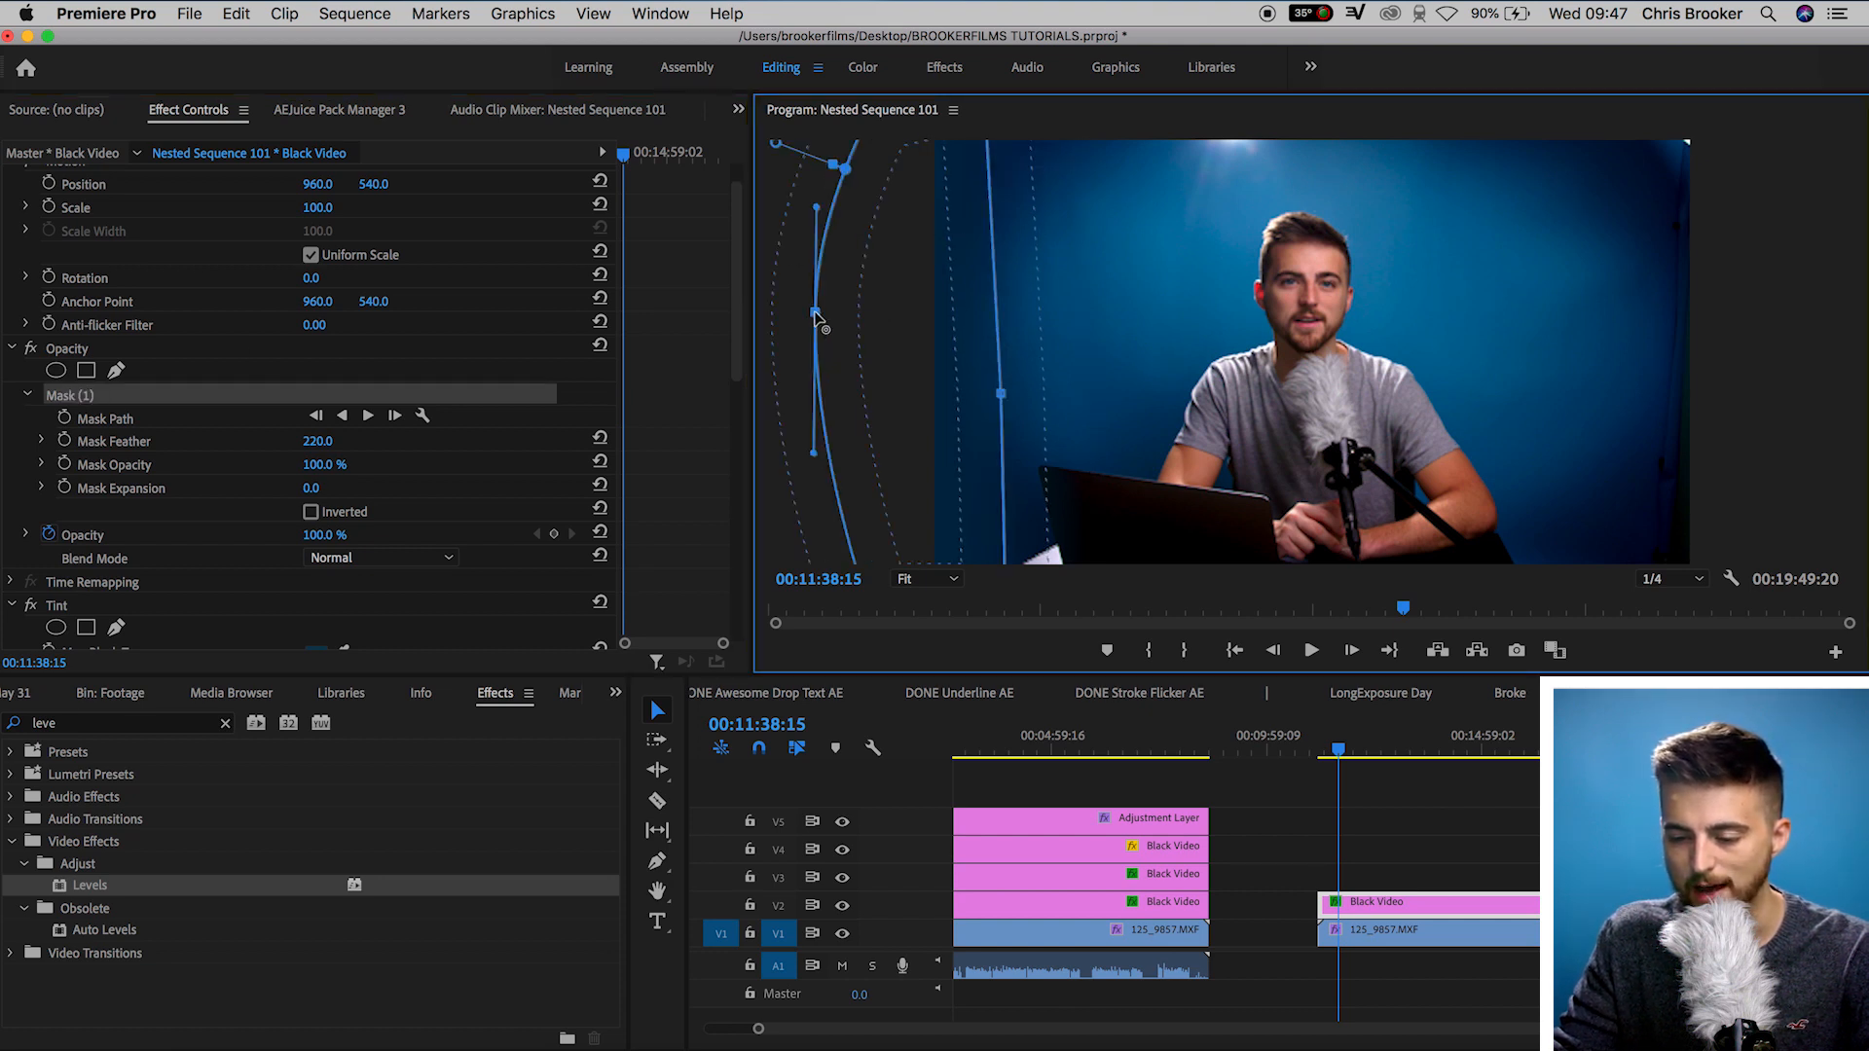
{"action": "left_click", "coordinate": [993, 272]}
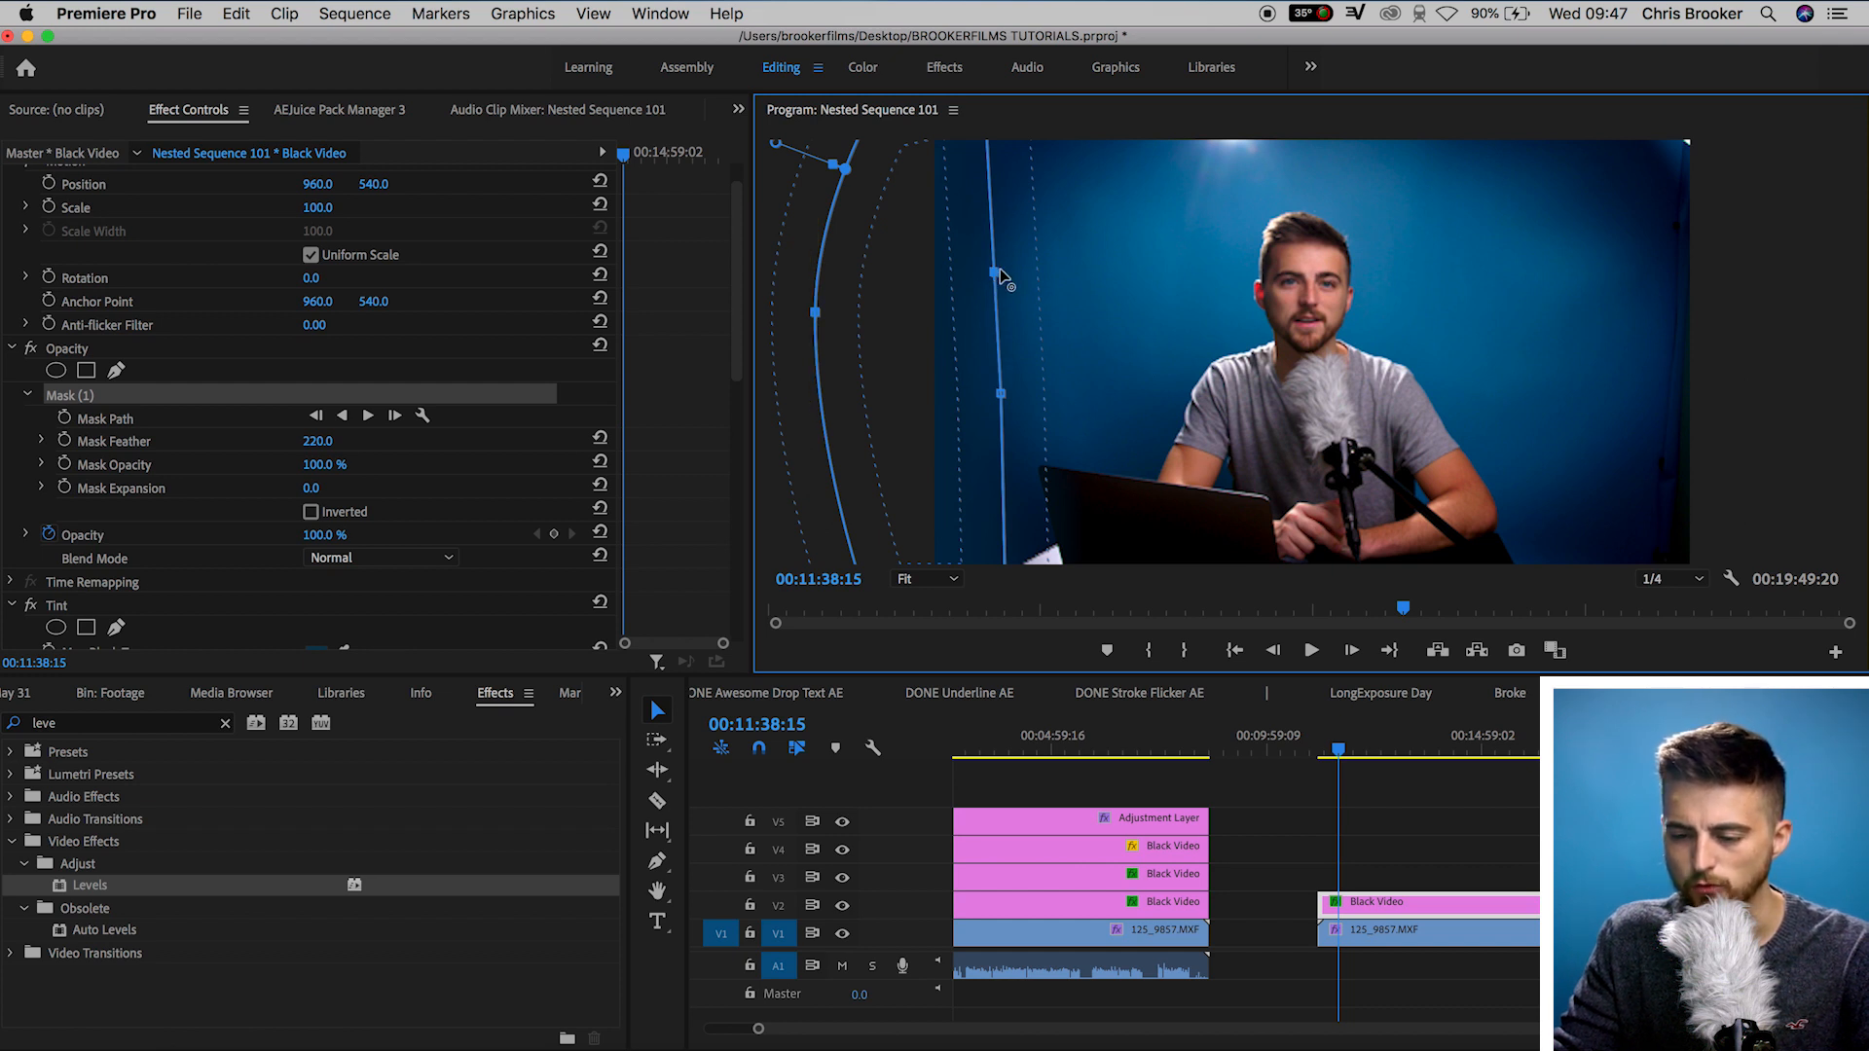
{"action": "left_click_drag", "start_coordinate": [1022, 271], "coordinate": [1022, 266]}
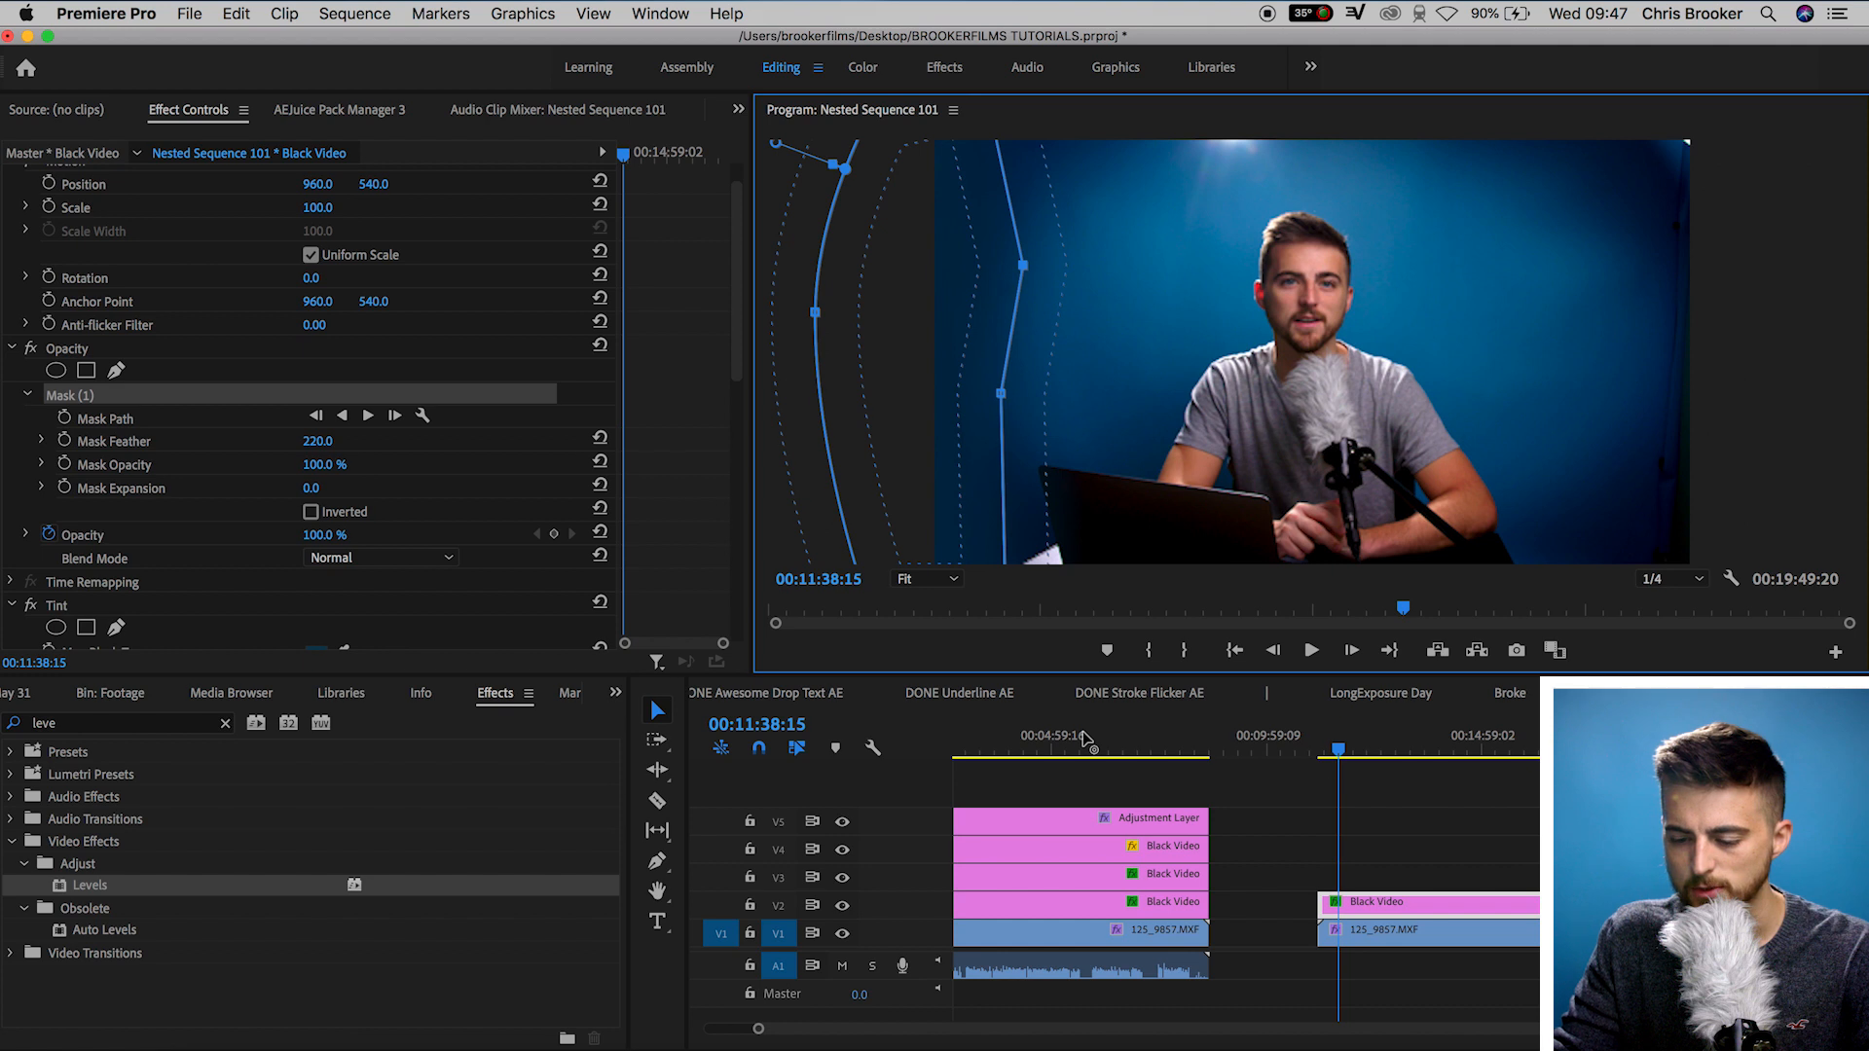
{"action": "left_click", "coordinate": [1295, 828]}
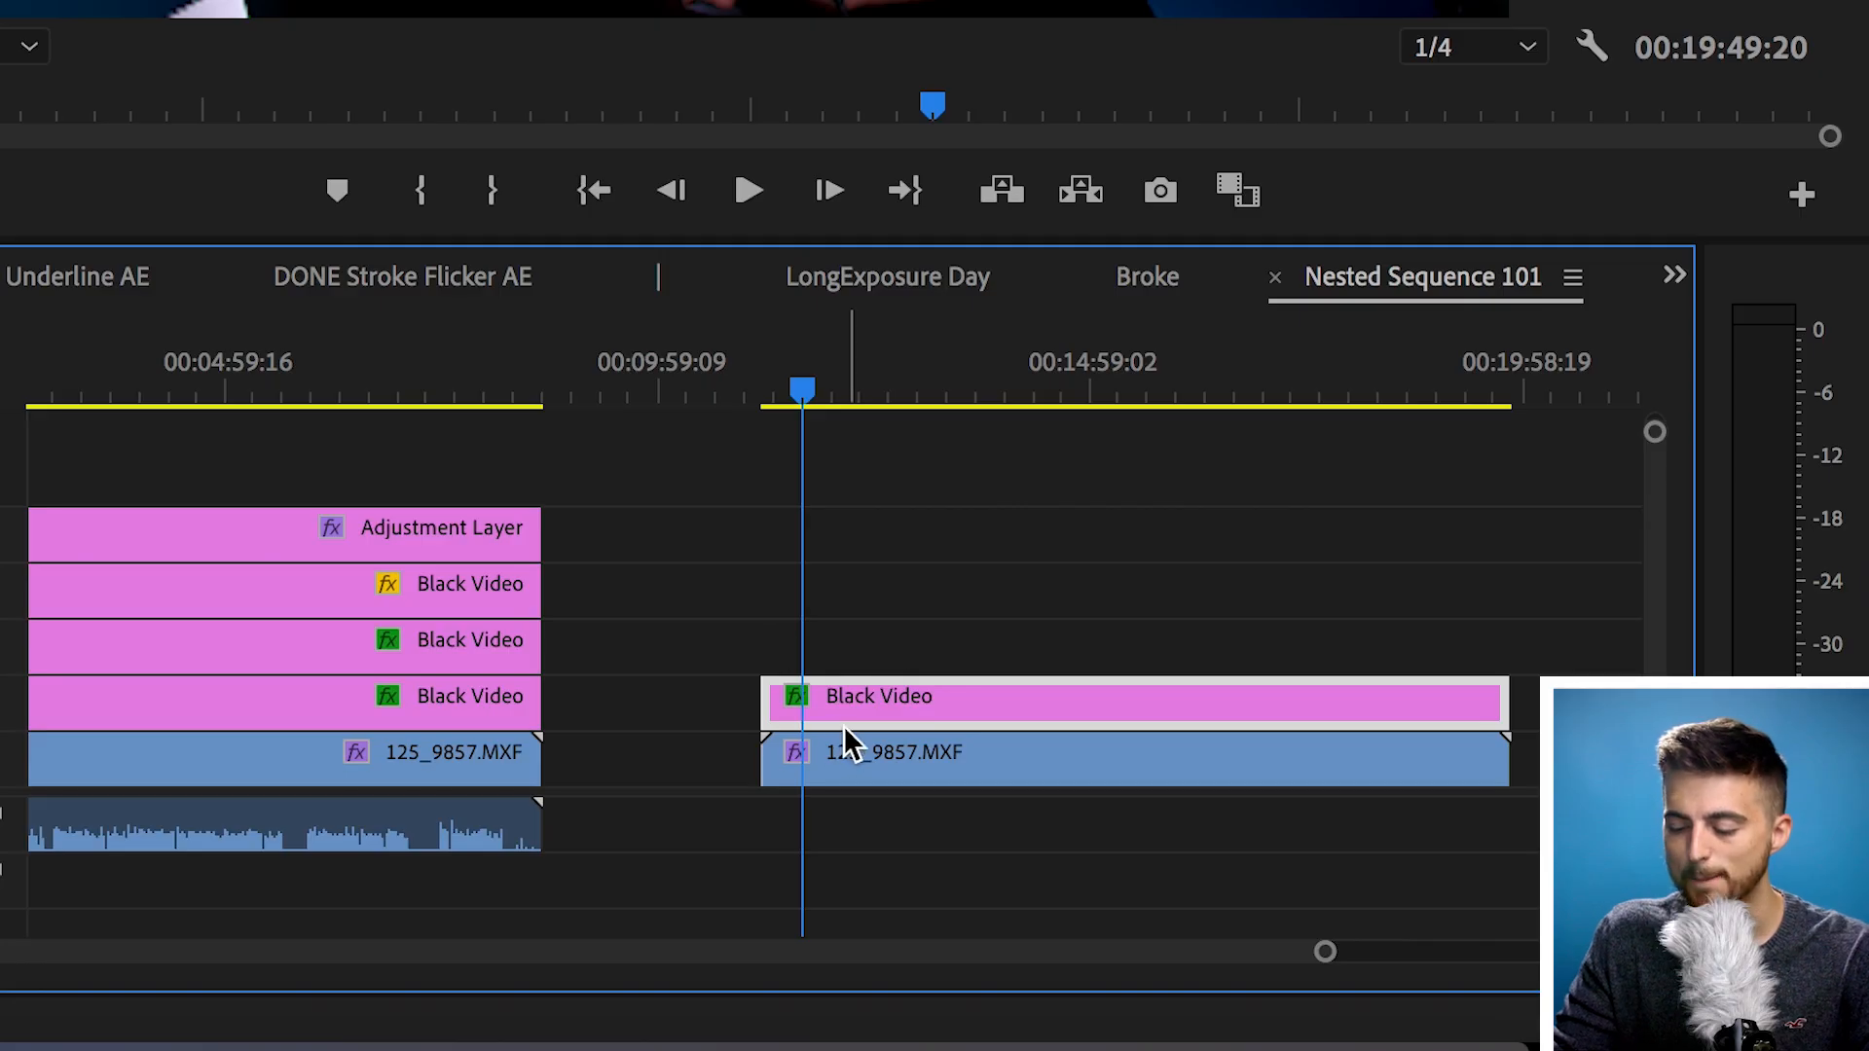
Duplicate the Black Video clip from V2 onto V3, directly above the original.
{"action": "mouse_move", "coordinate": [842, 726]}
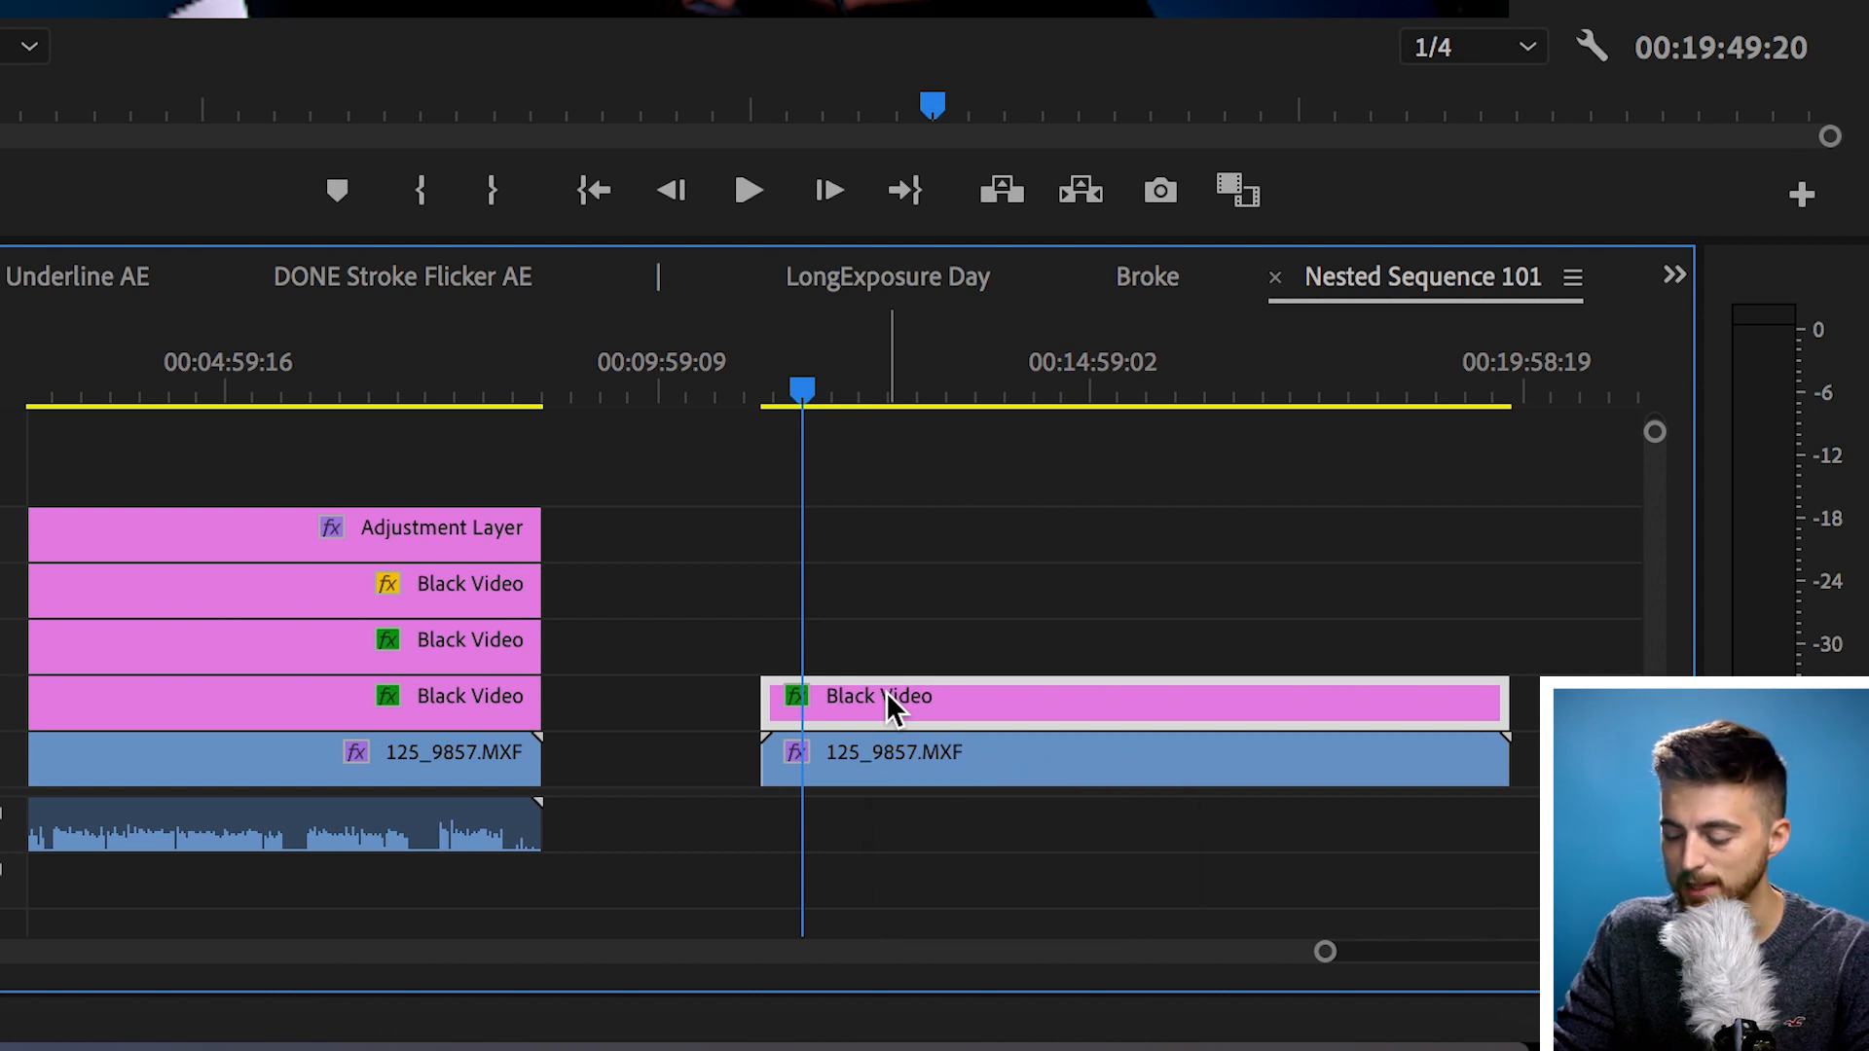
{"action": "left_click_drag", "start_coordinate": [886, 691], "coordinate": [885, 651]}
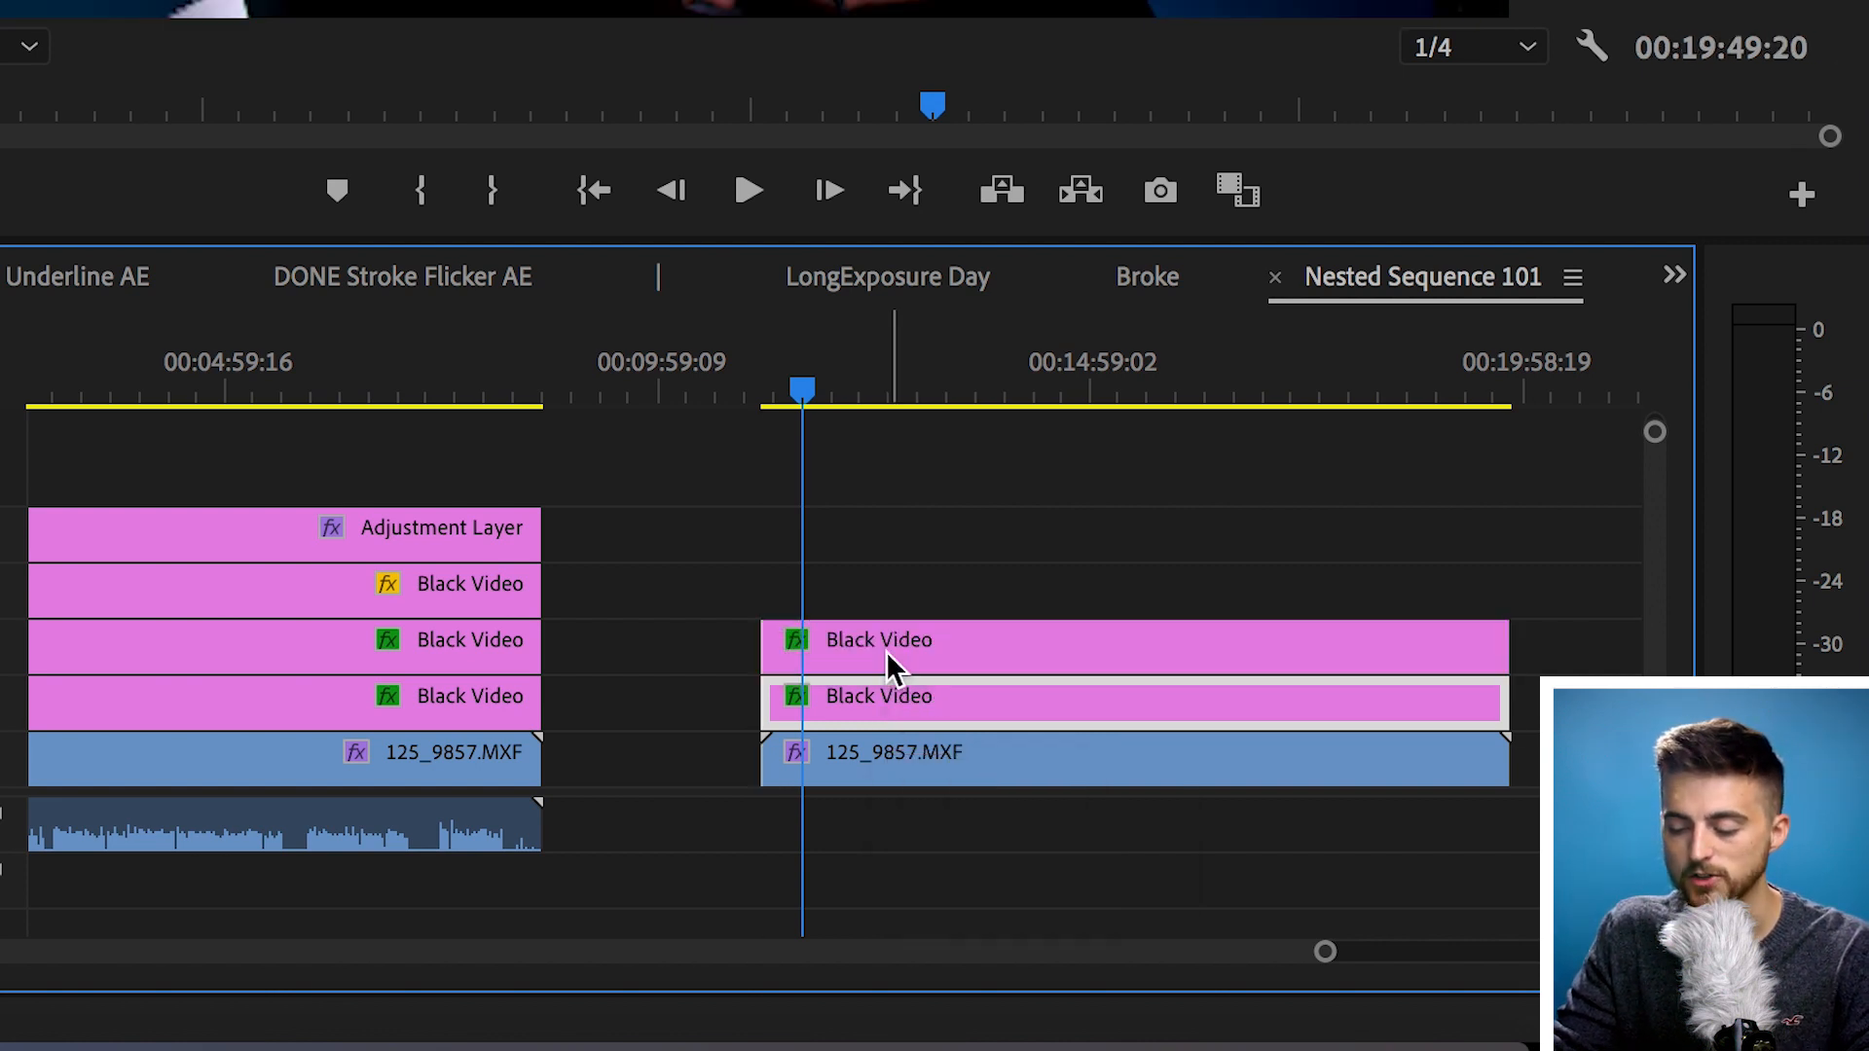
{"action": "mouse_move", "coordinate": [886, 651]}
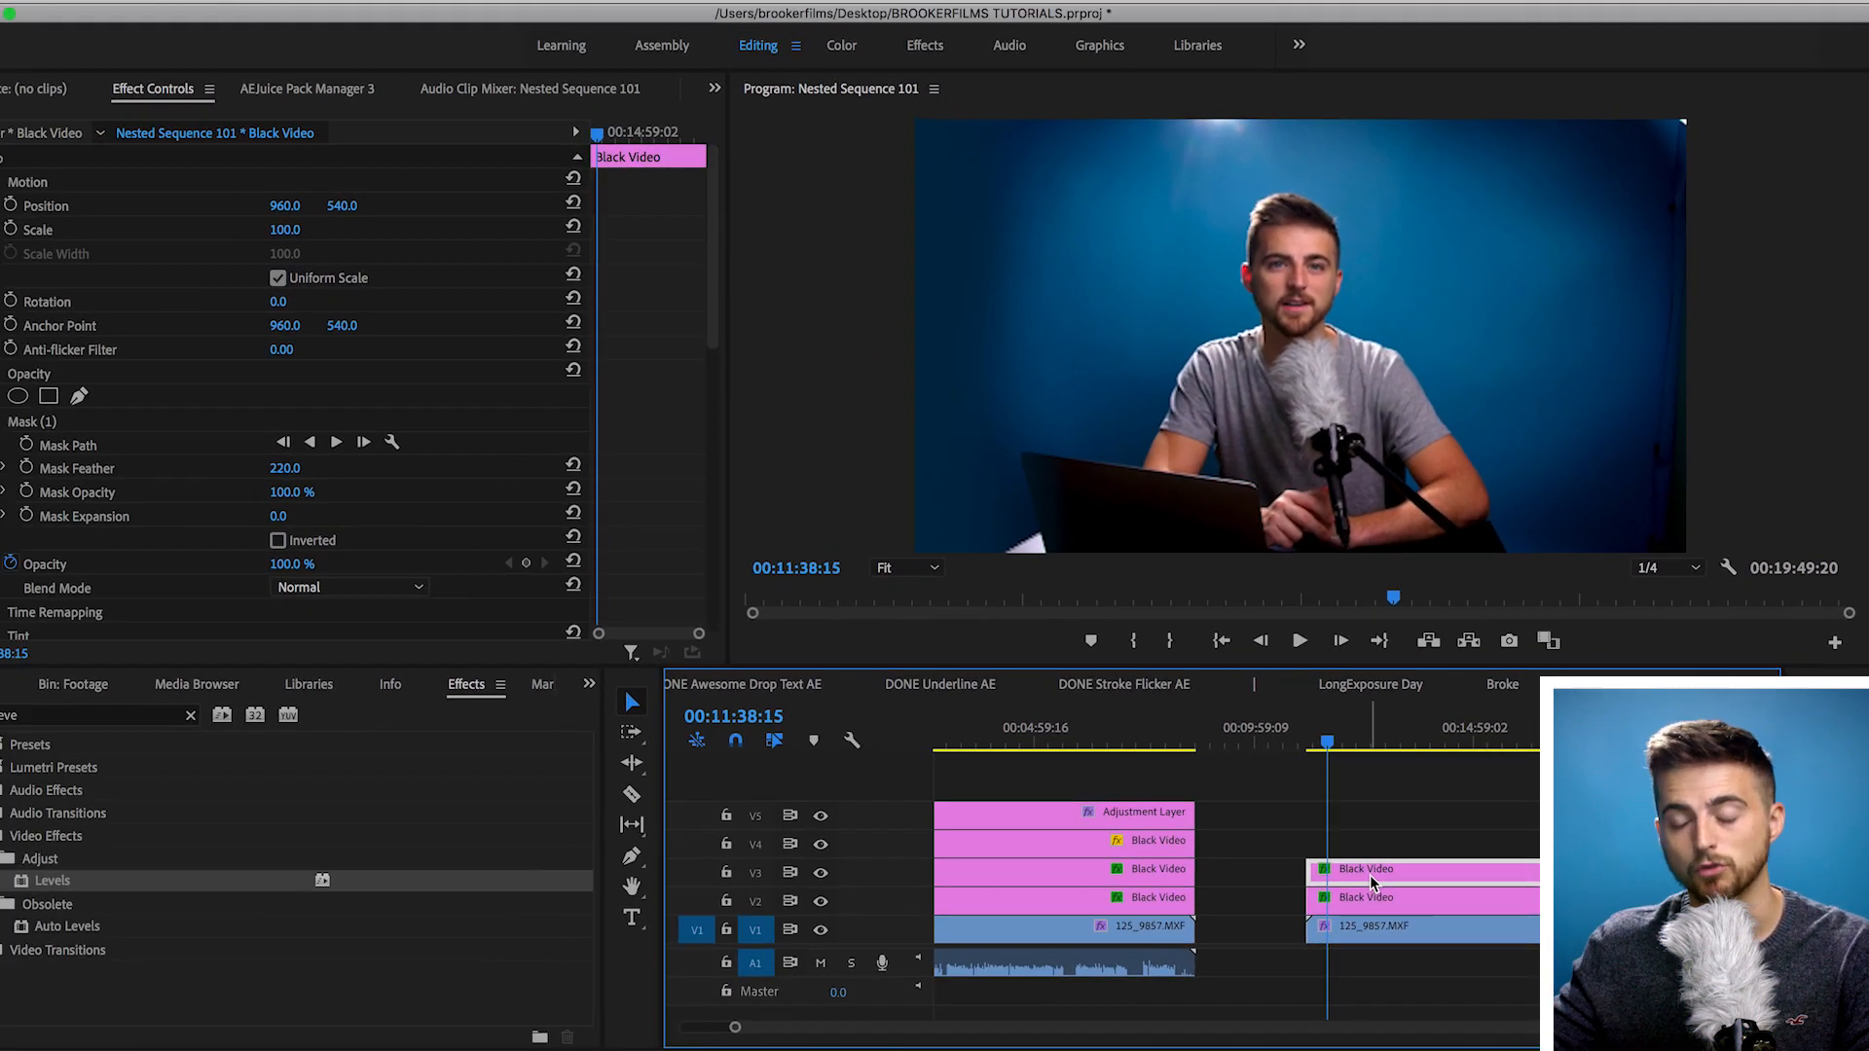
Move the V3 copy's opacity mask across to cover the frame's right edge, and deselect the clip.
{"action": "left_click", "coordinate": [82, 444]}
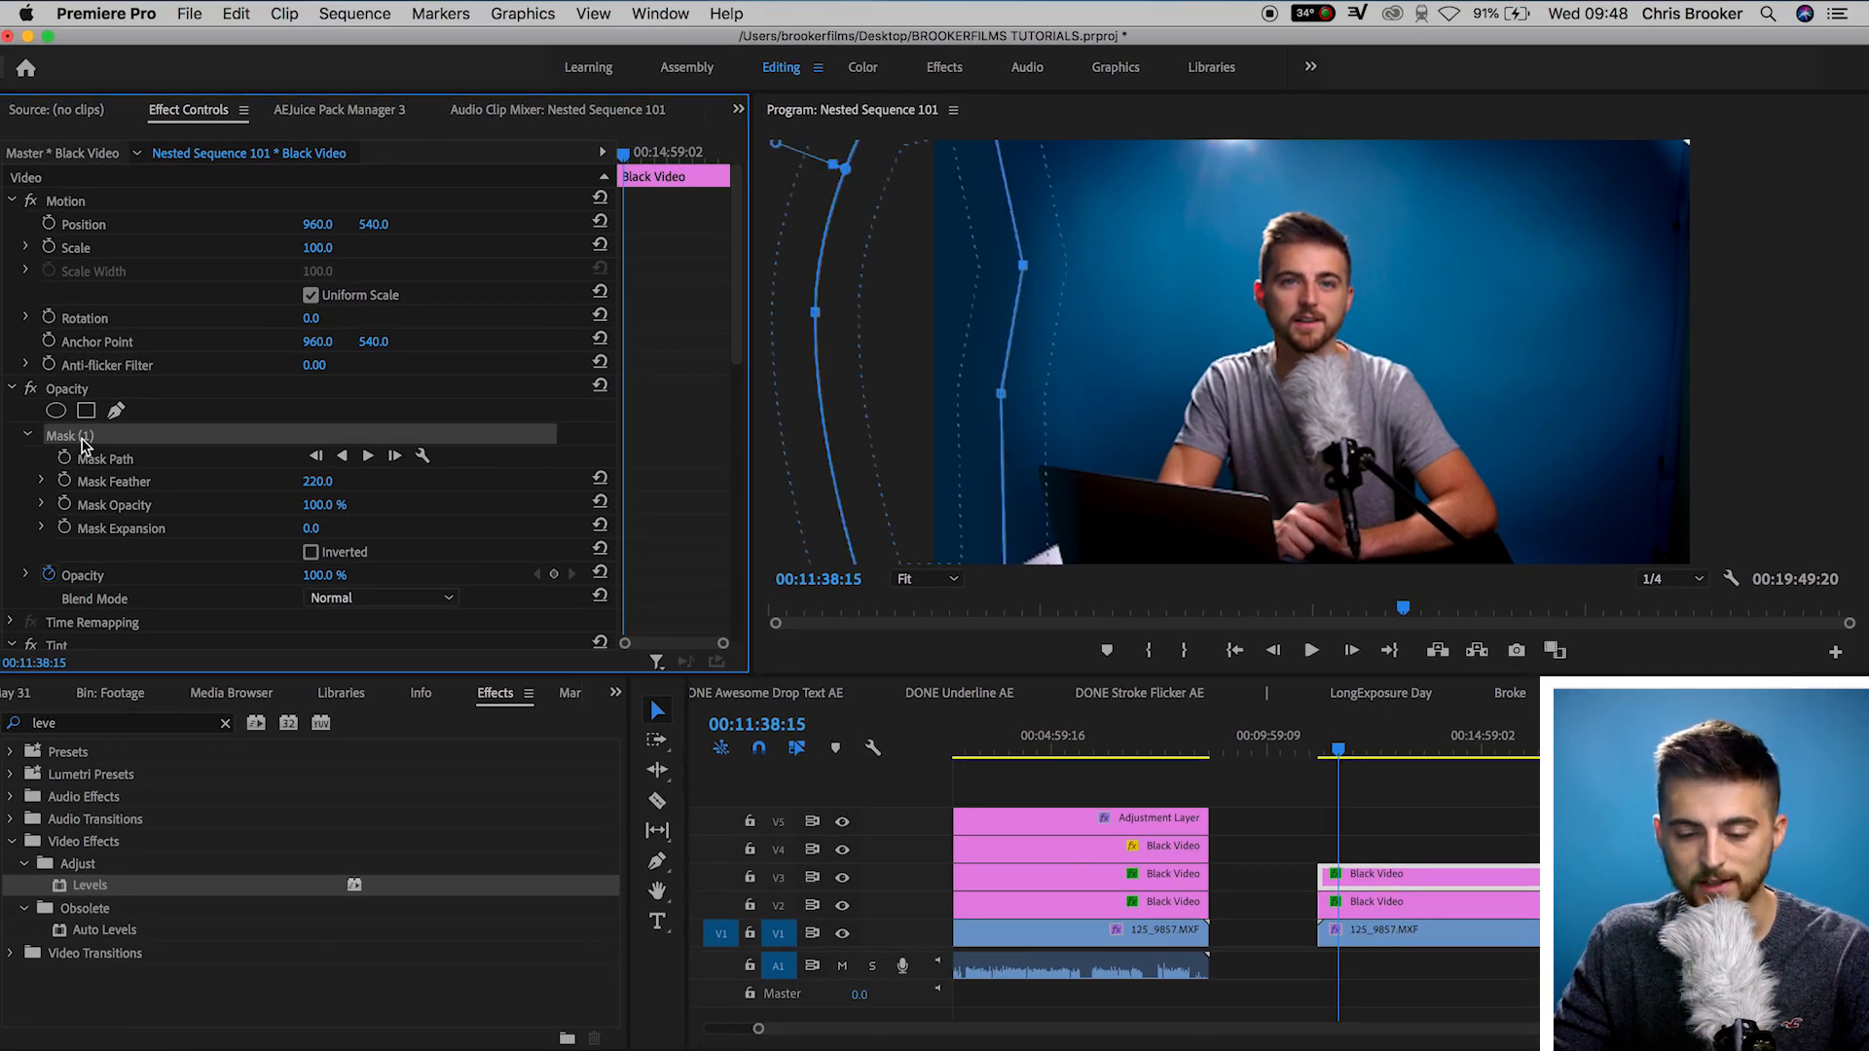
{"action": "left_click_drag", "start_coordinate": [906, 308], "coordinate": [1652, 289]}
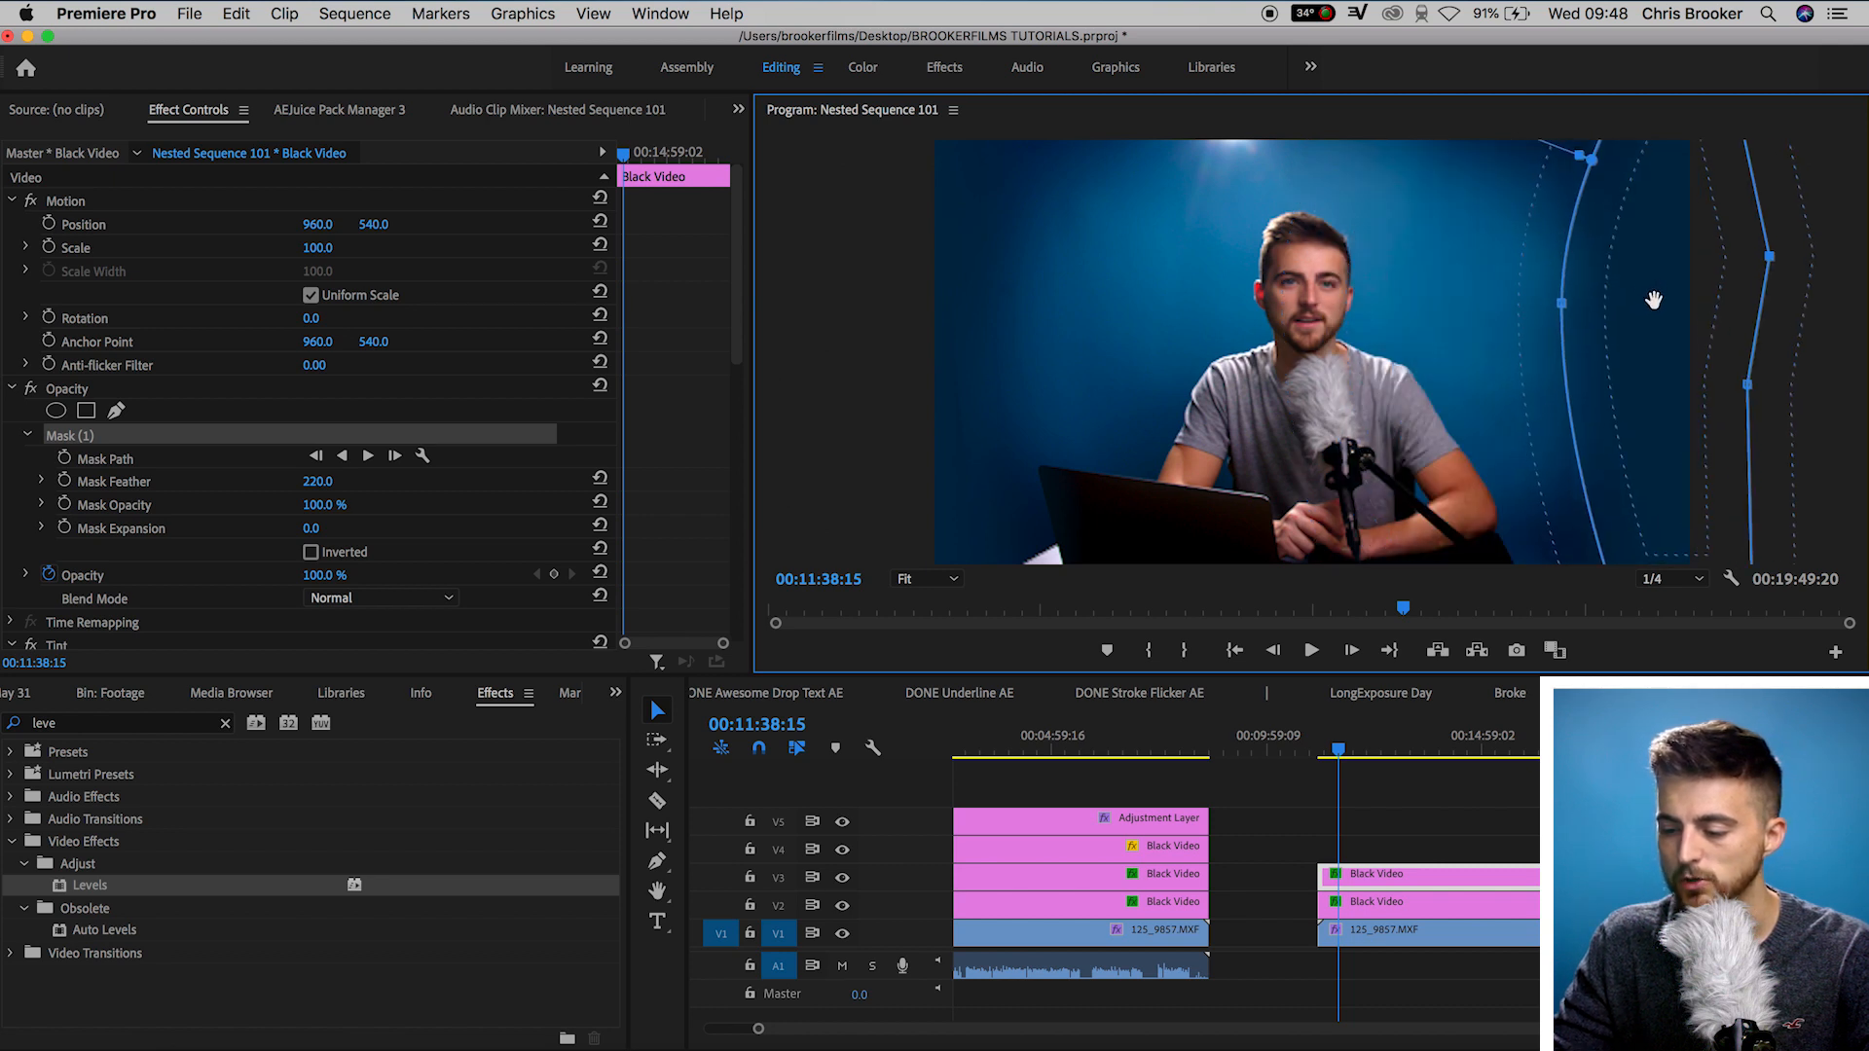
{"action": "left_click", "coordinate": [1460, 848]}
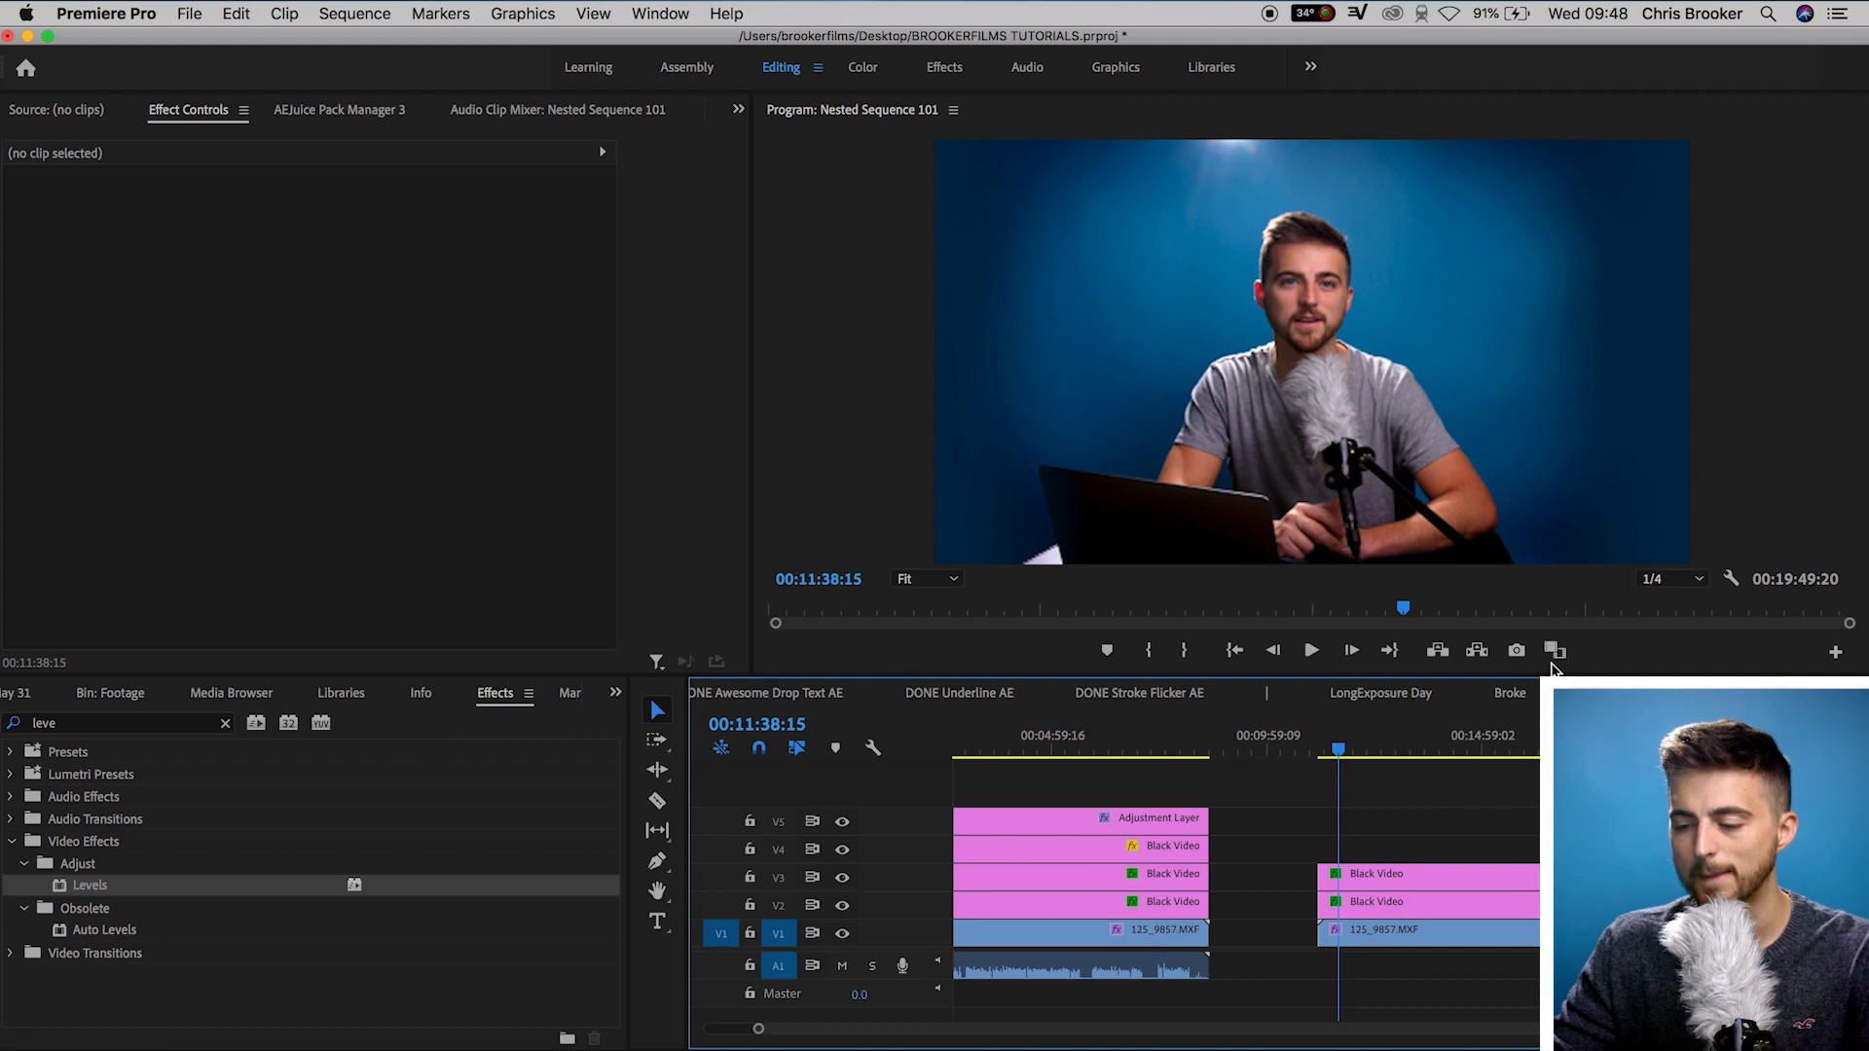
Set the Levels effect's RGB gamma to 70 on the V3 Black Video clip.
{"action": "left_click", "coordinate": [1388, 880]}
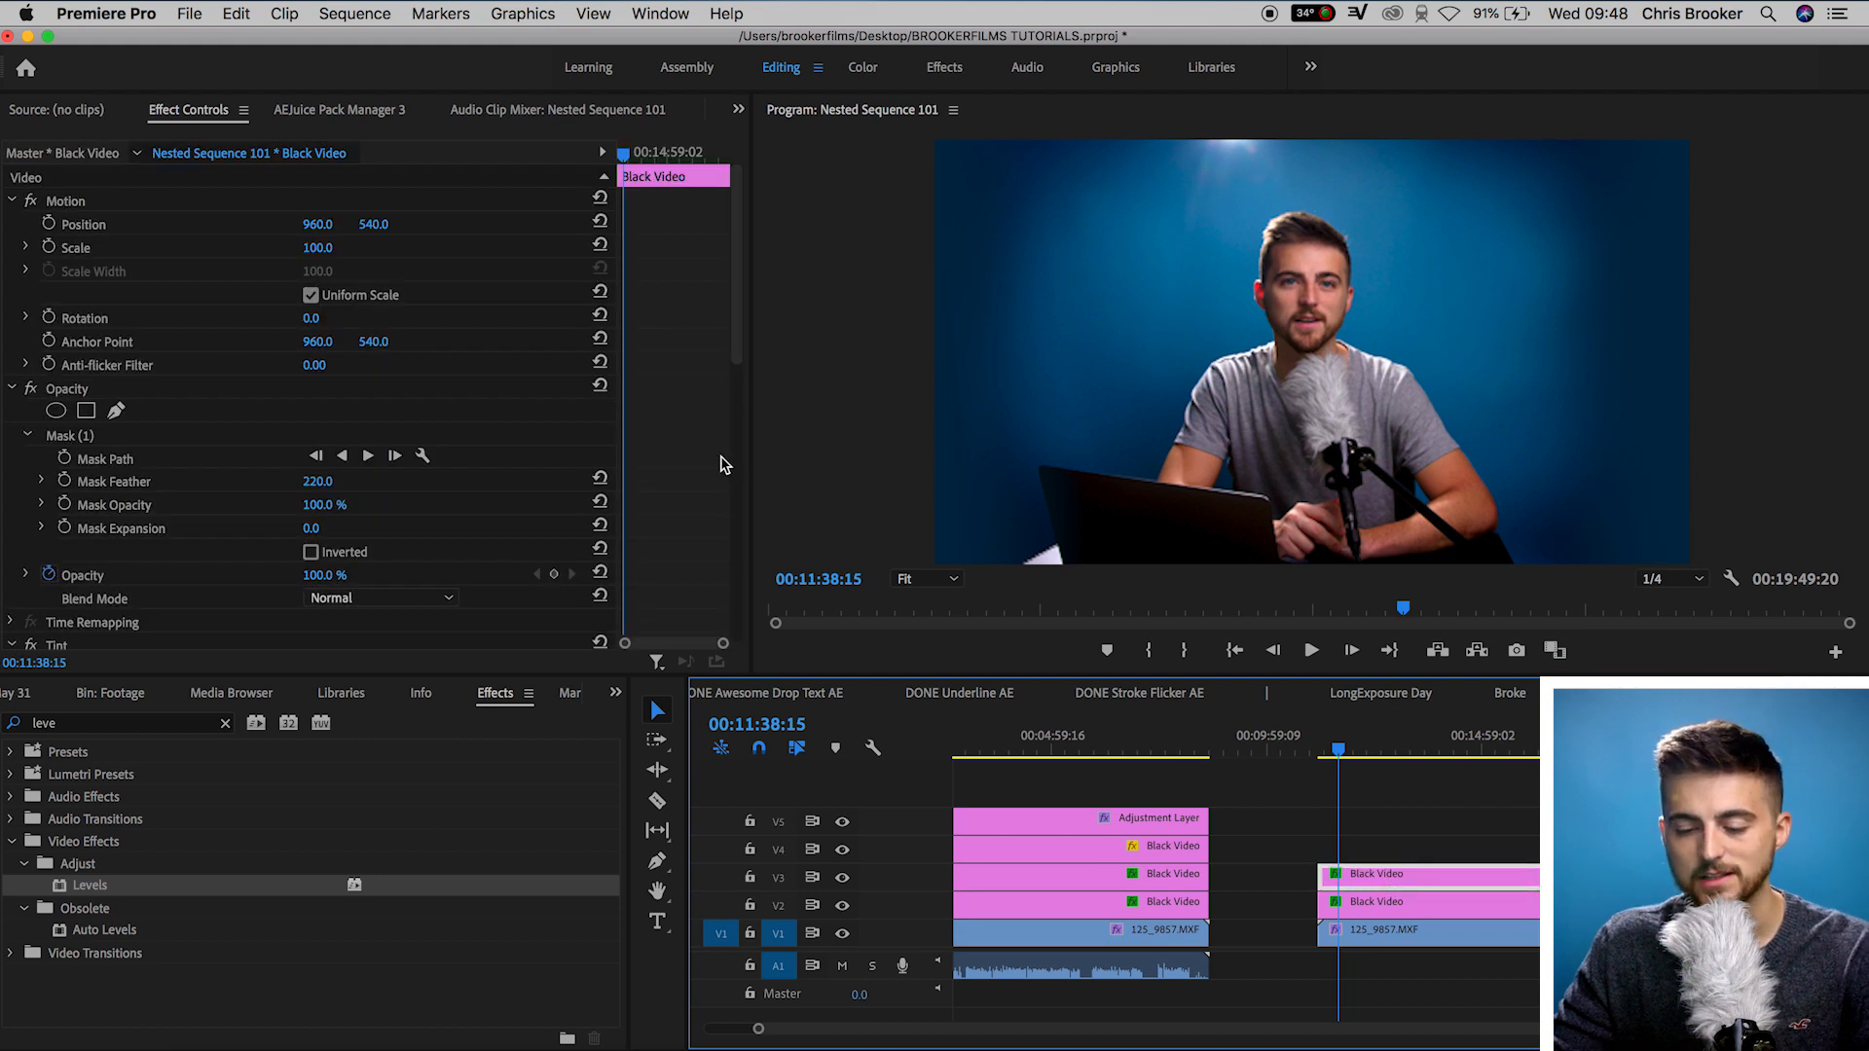
{"action": "scroll", "coordinate": [697, 467], "scroll_direction": "down", "scroll_amount": 8}
{"action": "left_click_drag", "start_coordinate": [310, 434], "coordinate": [324, 434]}
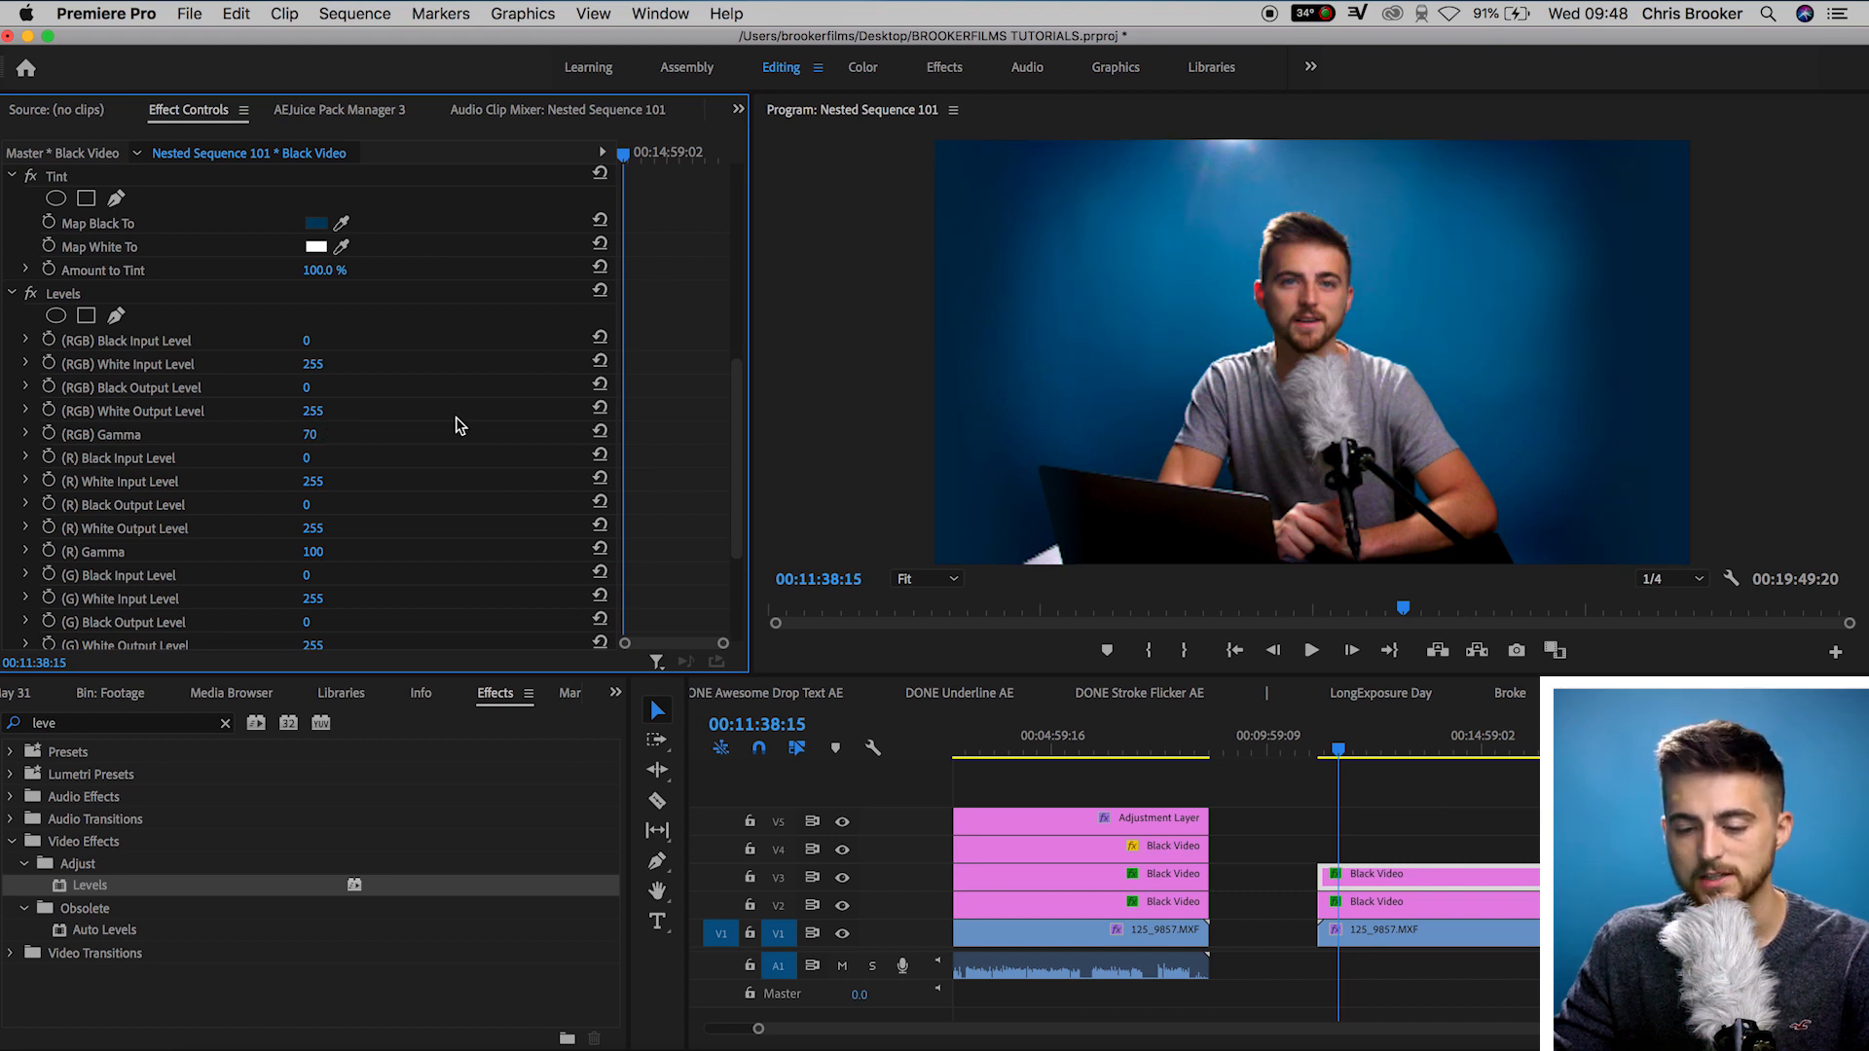
Turn off Levels on the V3 clip and map the tint's black to the blue sampled from the wall near the frame's right edge.
{"action": "left_click", "coordinate": [29, 295]}
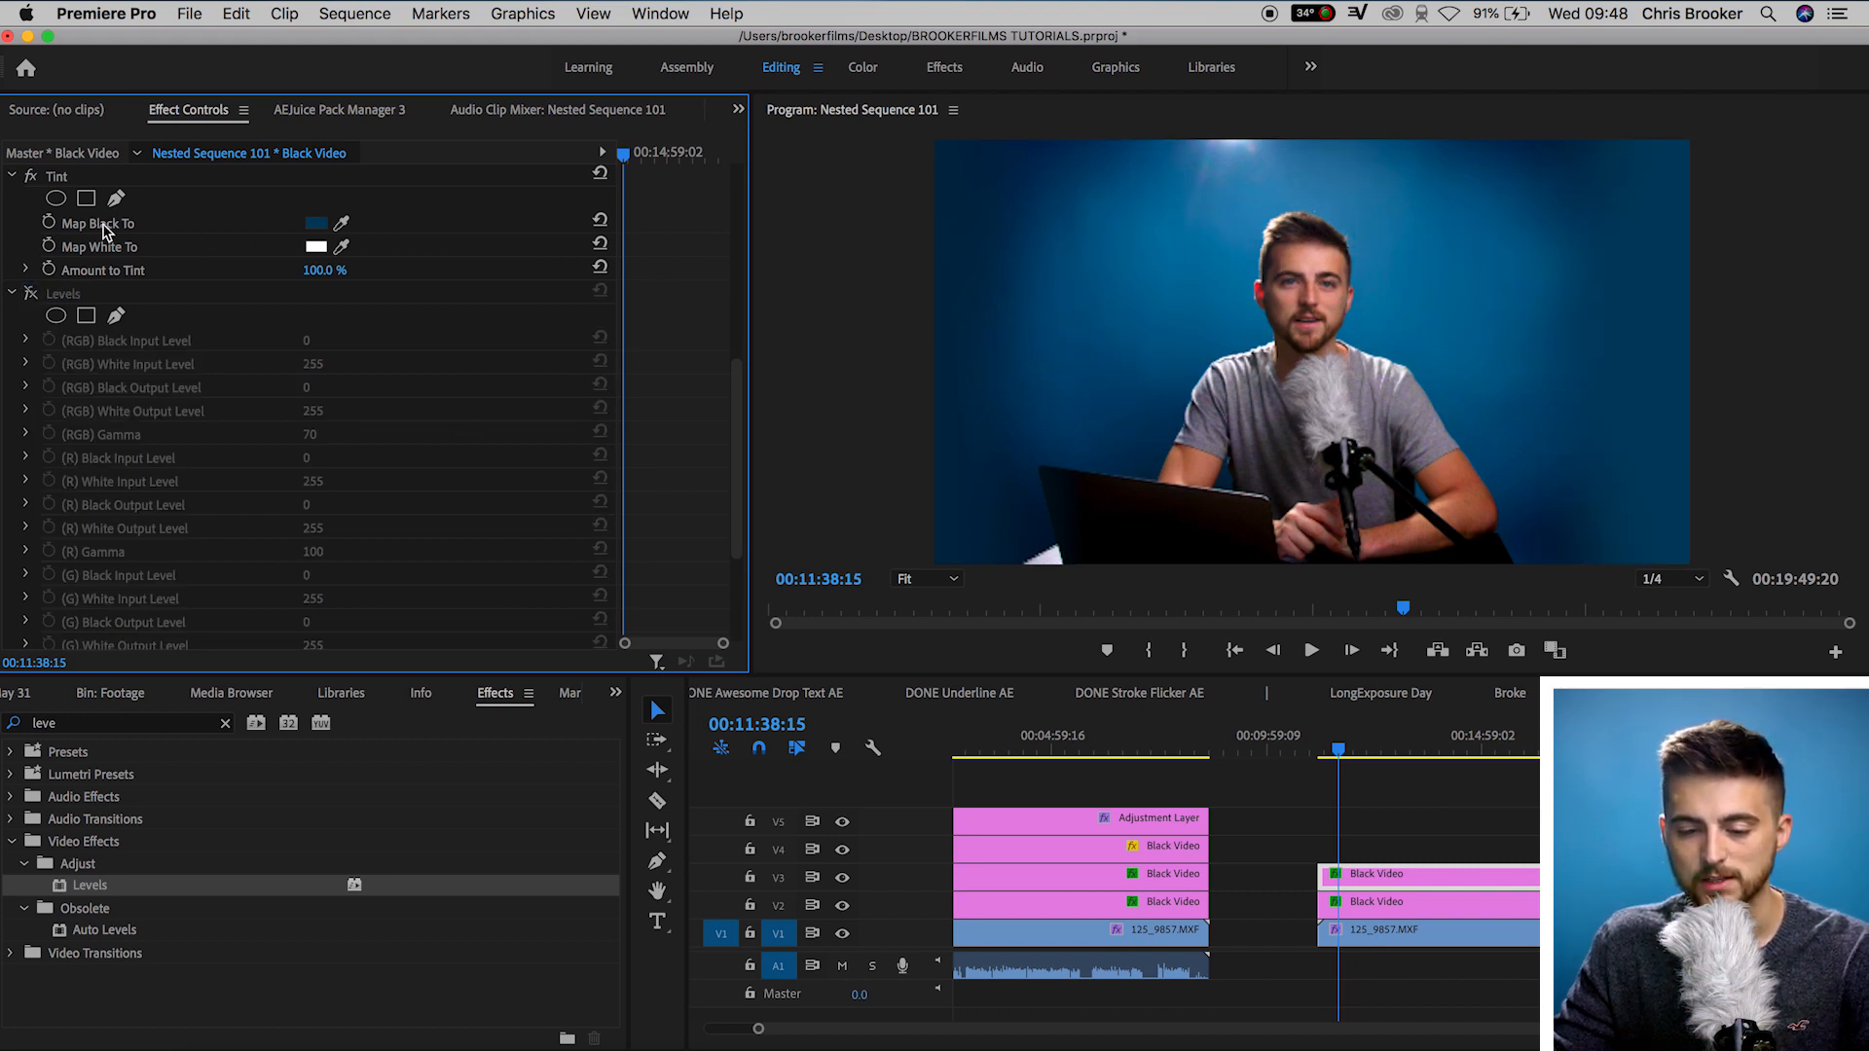
{"action": "left_click", "coordinate": [1577, 258]}
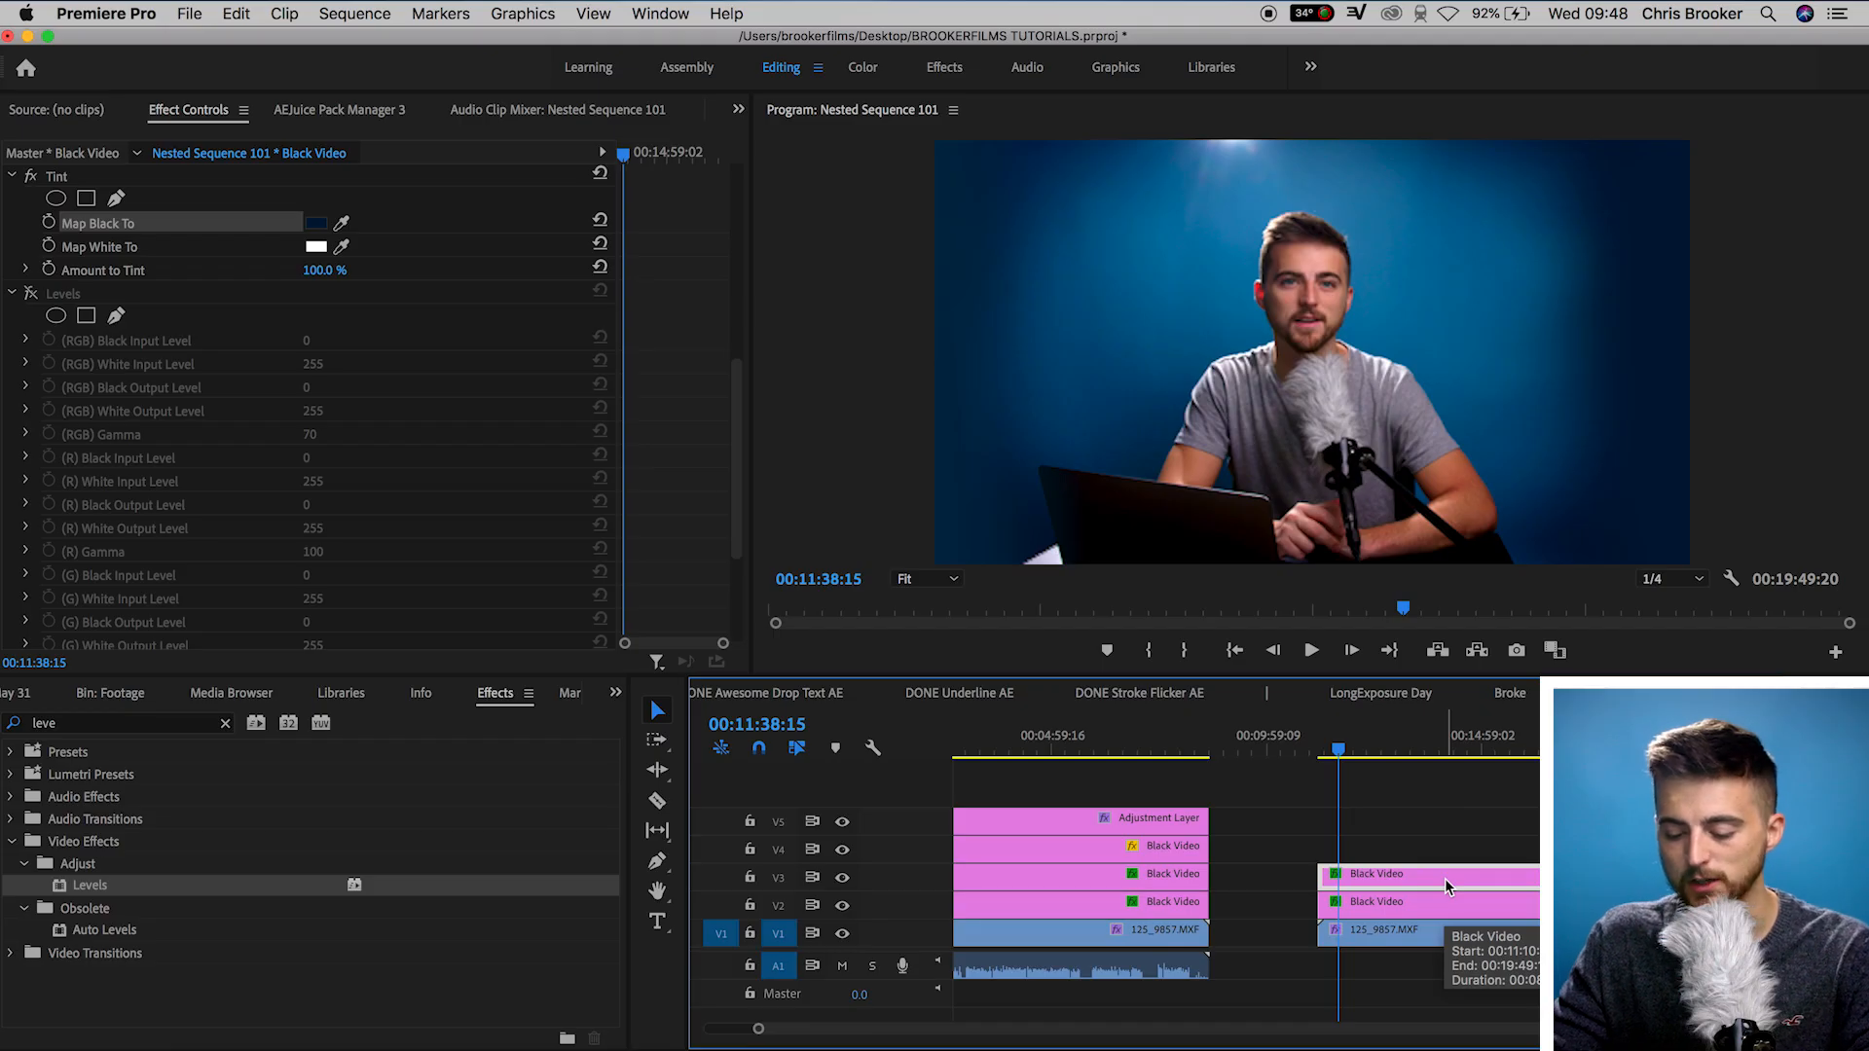
Duplicate the V3 Black Video clip onto V4, undoing the accidental move of the original.
{"action": "left_click_drag", "start_coordinate": [1446, 871], "coordinate": [1446, 856]}
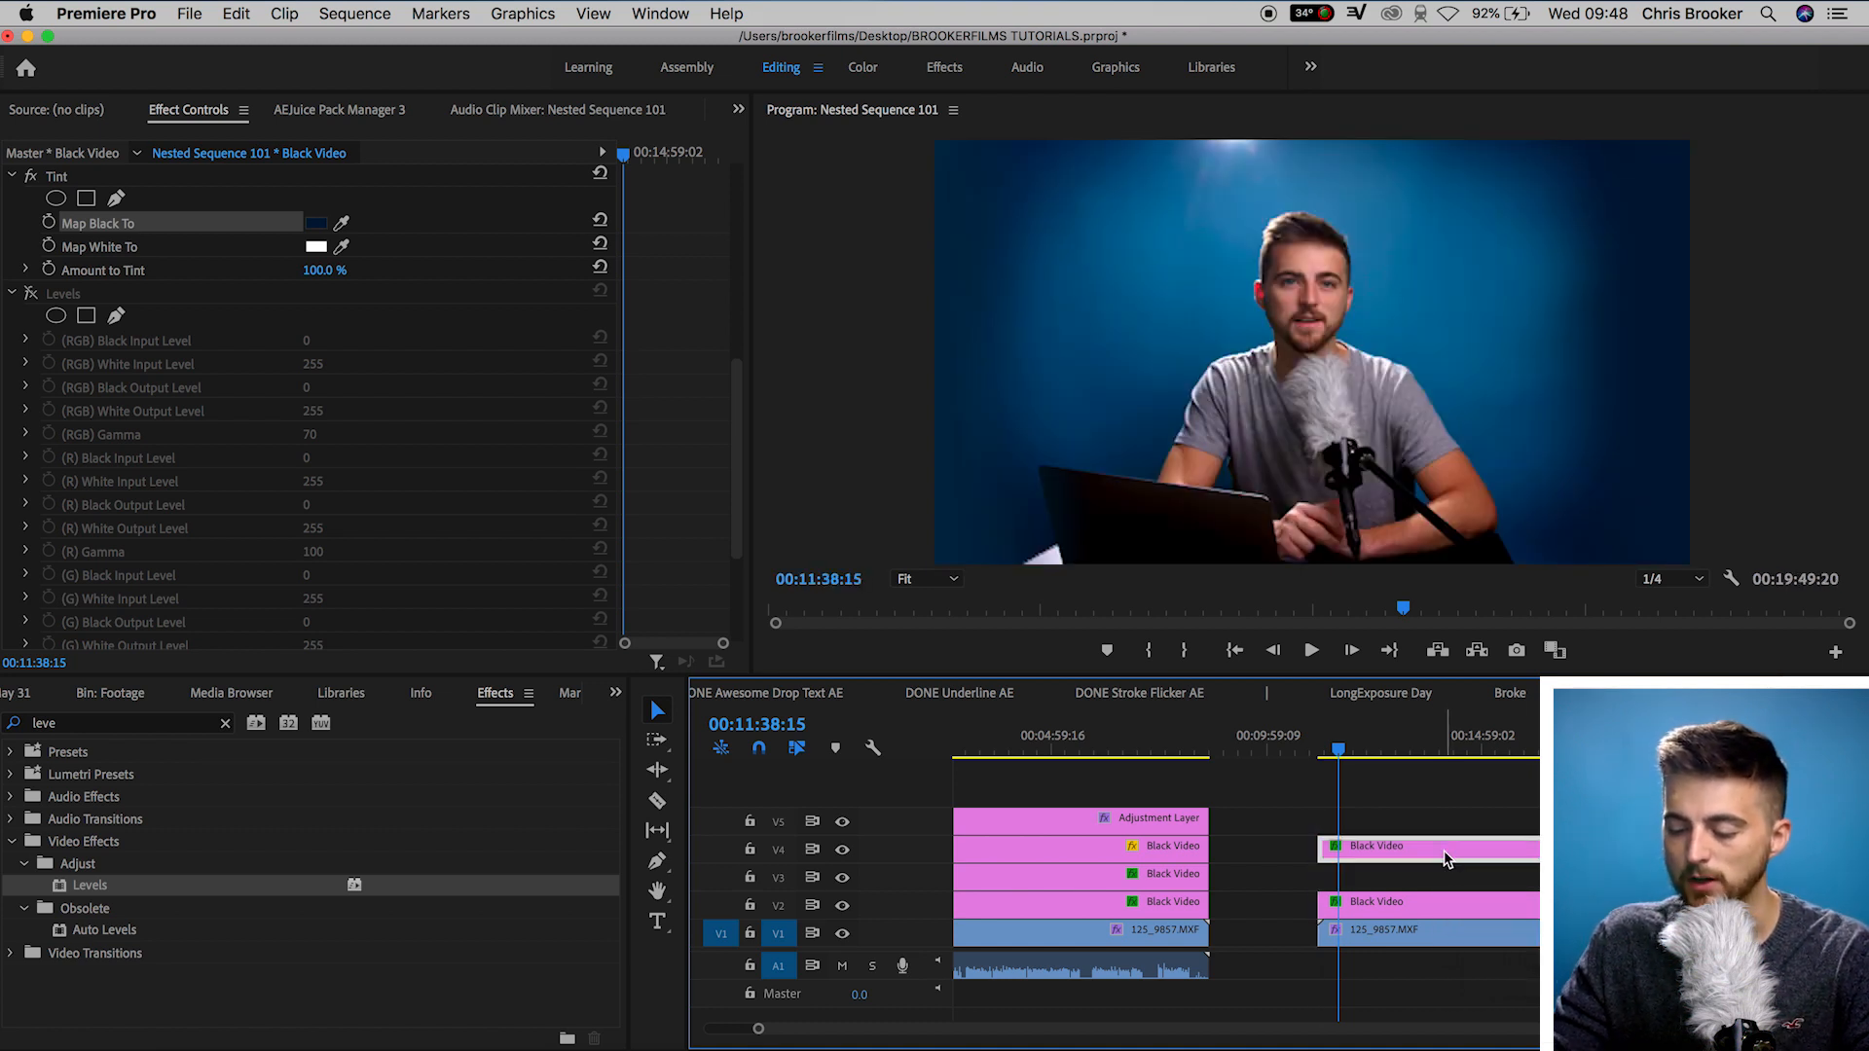
{"action": "key", "text": "super+z"}
{"action": "left_click", "coordinate": [1429, 859]}
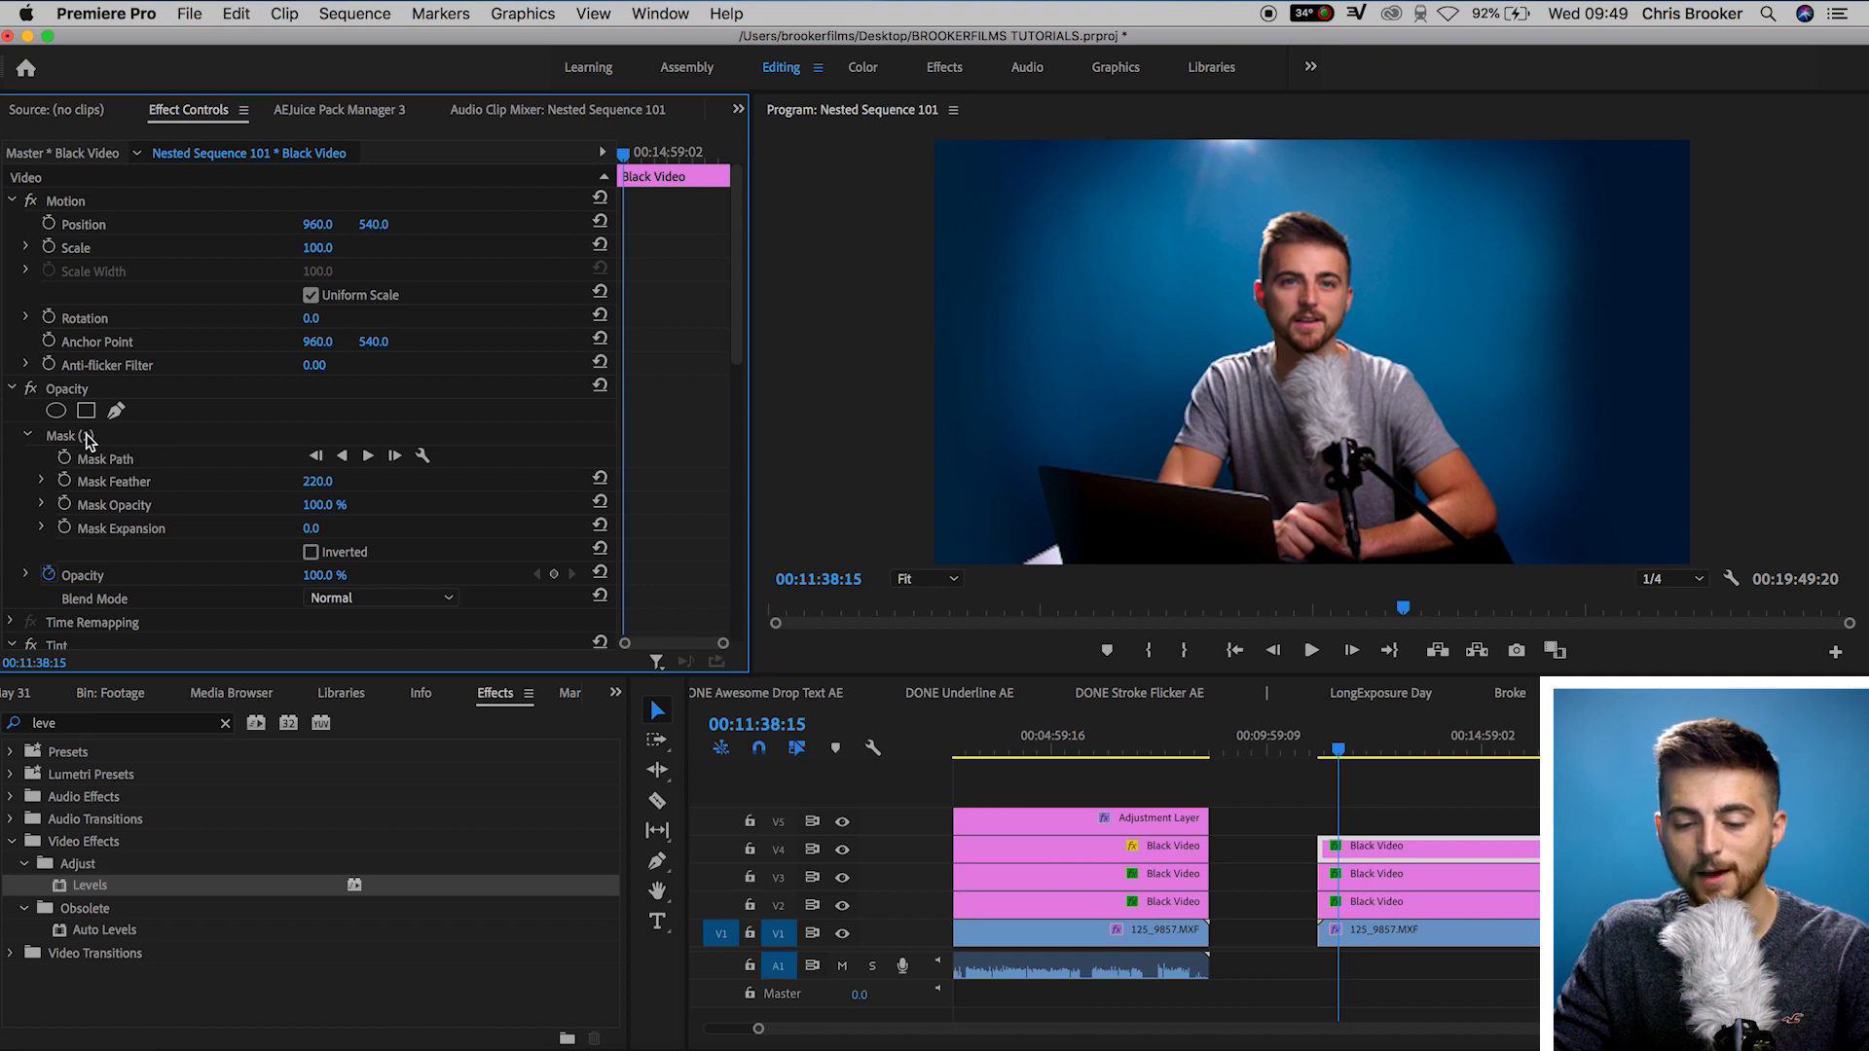
Remove the opacity mask, Tint and Levels from the V4 Black Video clip.
{"action": "left_click", "coordinate": [86, 436]}
{"action": "key", "text": "Delete"}
{"action": "left_click", "coordinate": [61, 506]}
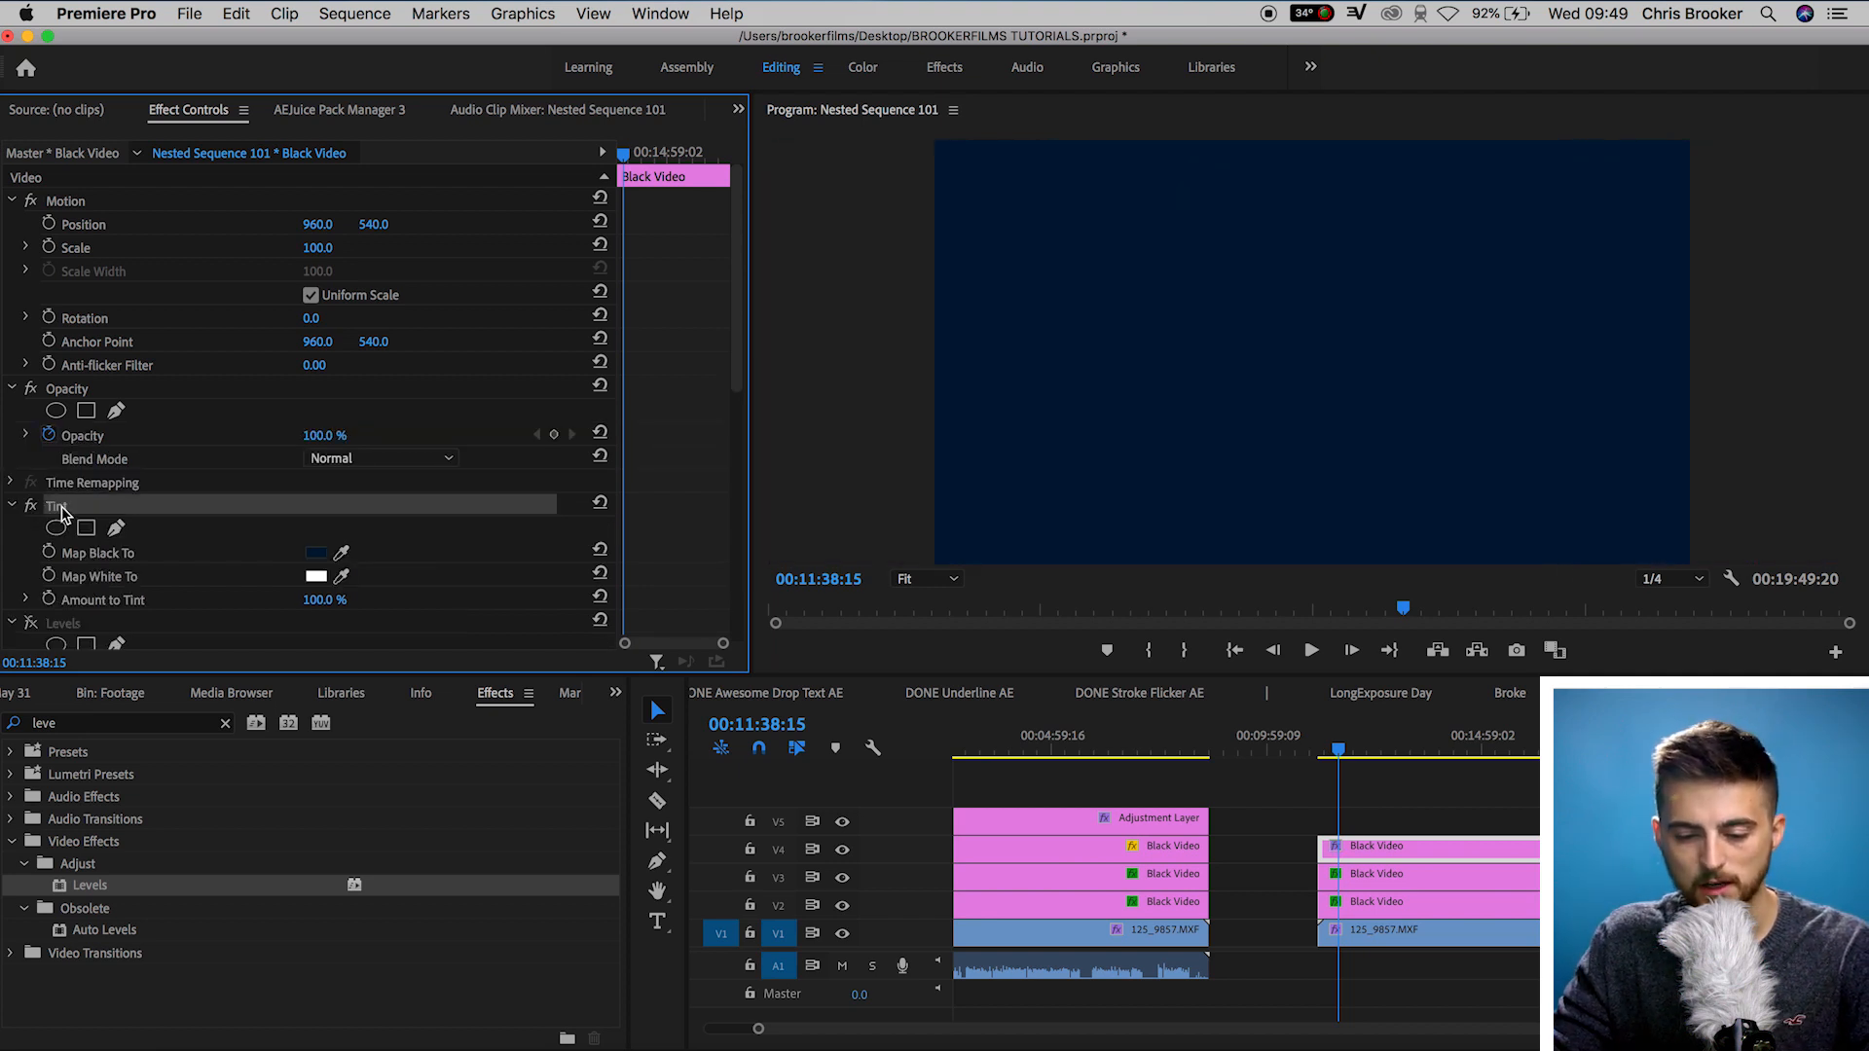
{"action": "key", "text": "Delete"}
{"action": "key", "text": "Delete"}
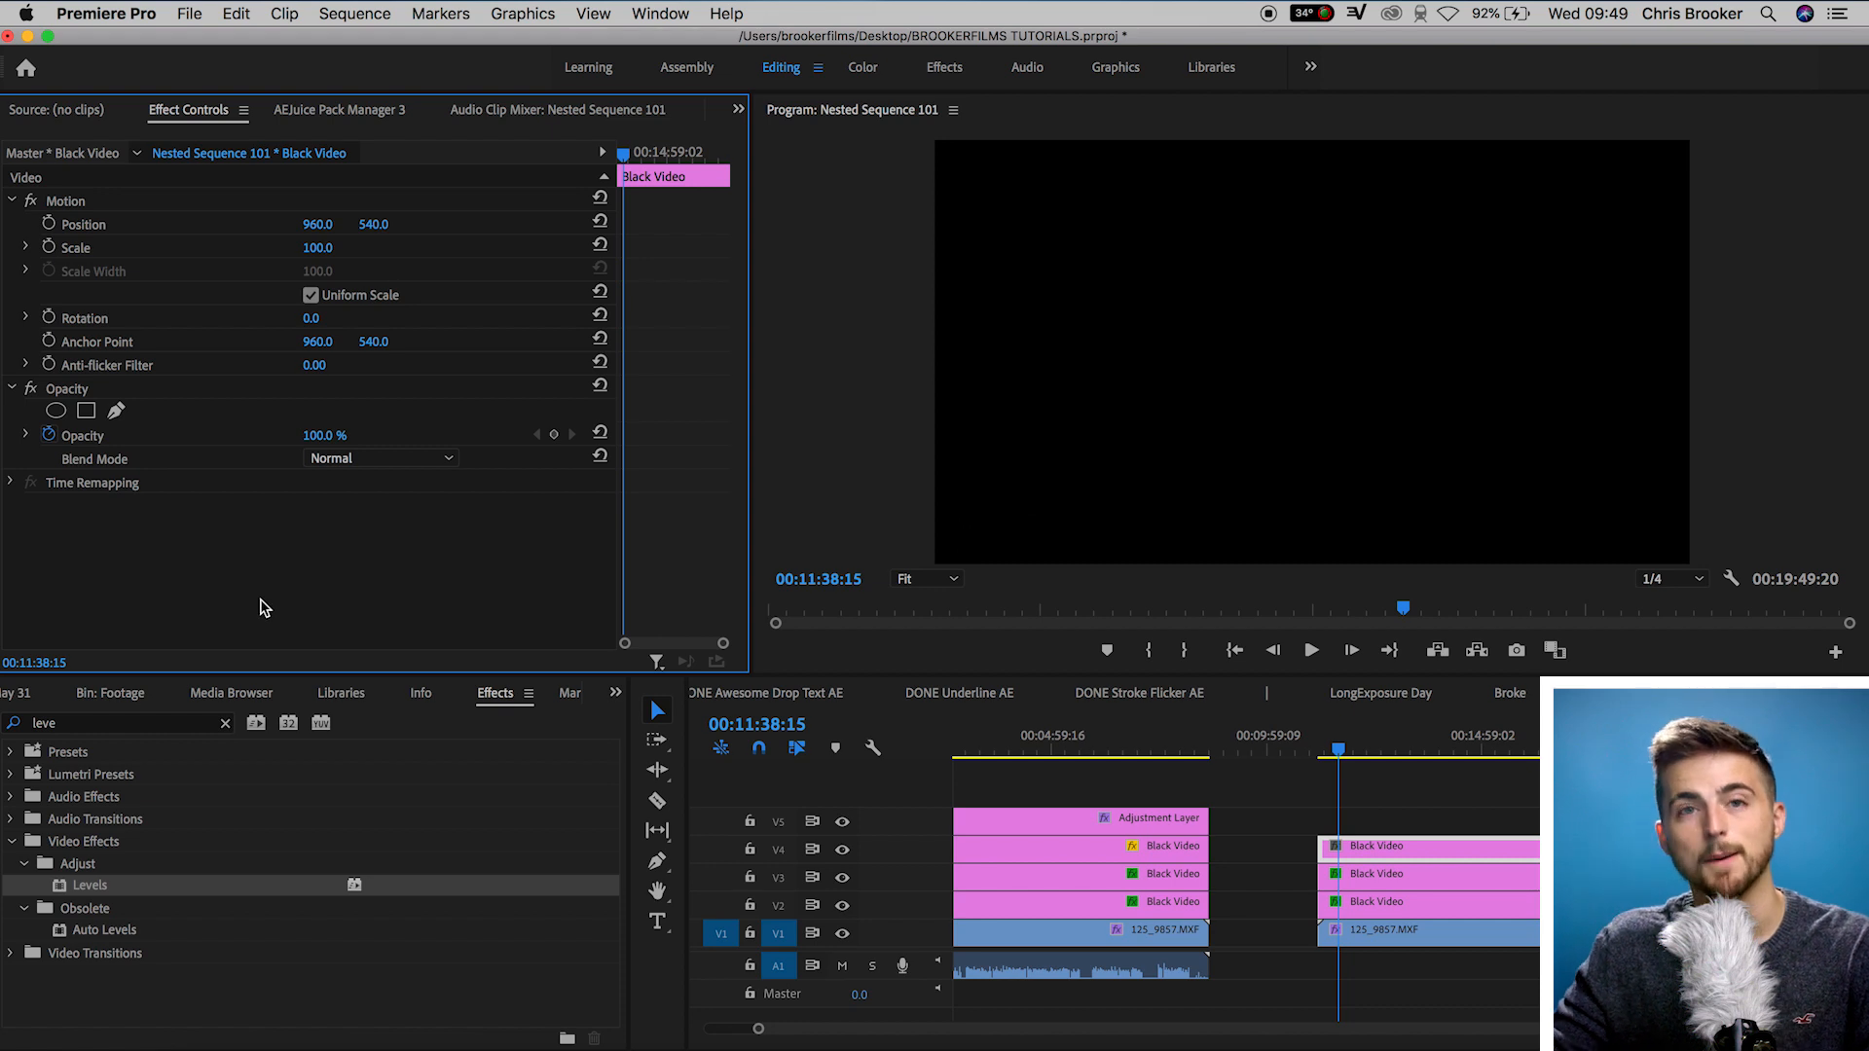
Add an ellipse opacity mask to the V4 Black Video clip, move it over the man's head and invert it.
{"action": "left_click", "coordinate": [31, 388]}
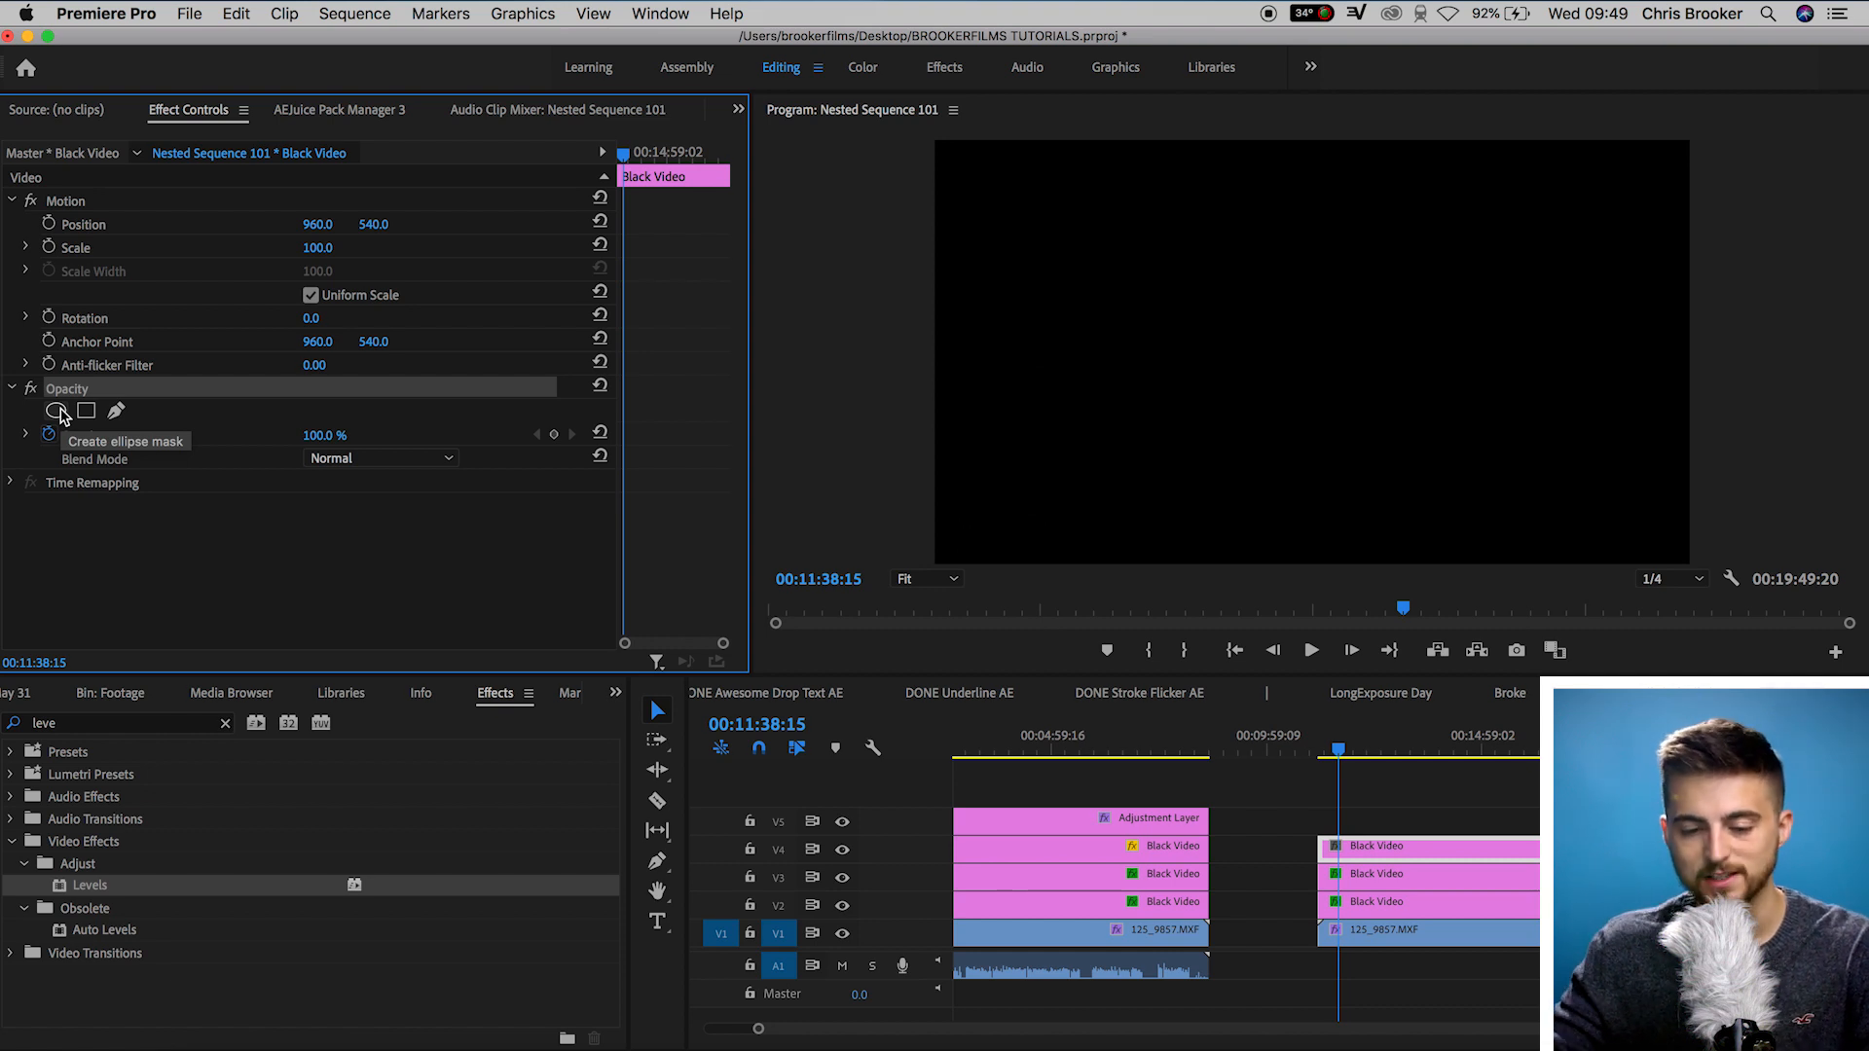
{"action": "left_click", "coordinate": [57, 412]}
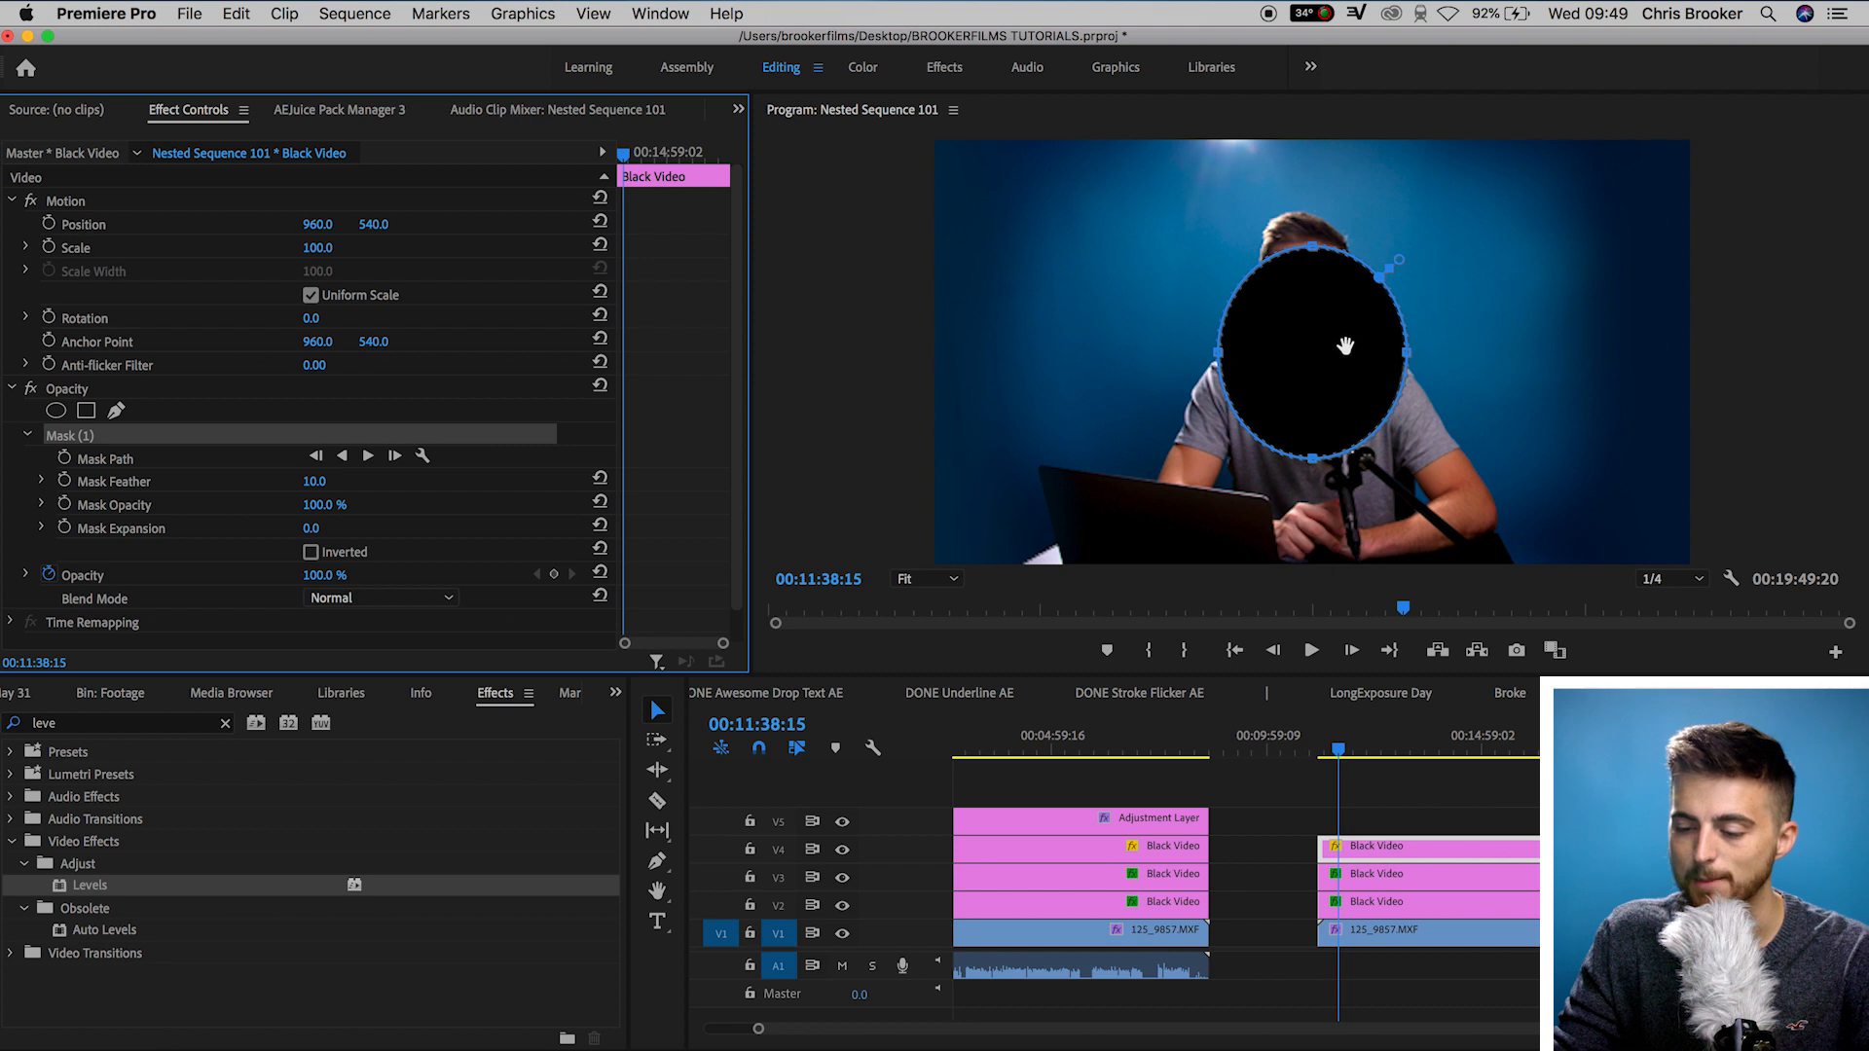
{"action": "left_click_drag", "start_coordinate": [1316, 362], "coordinate": [1334, 296]}
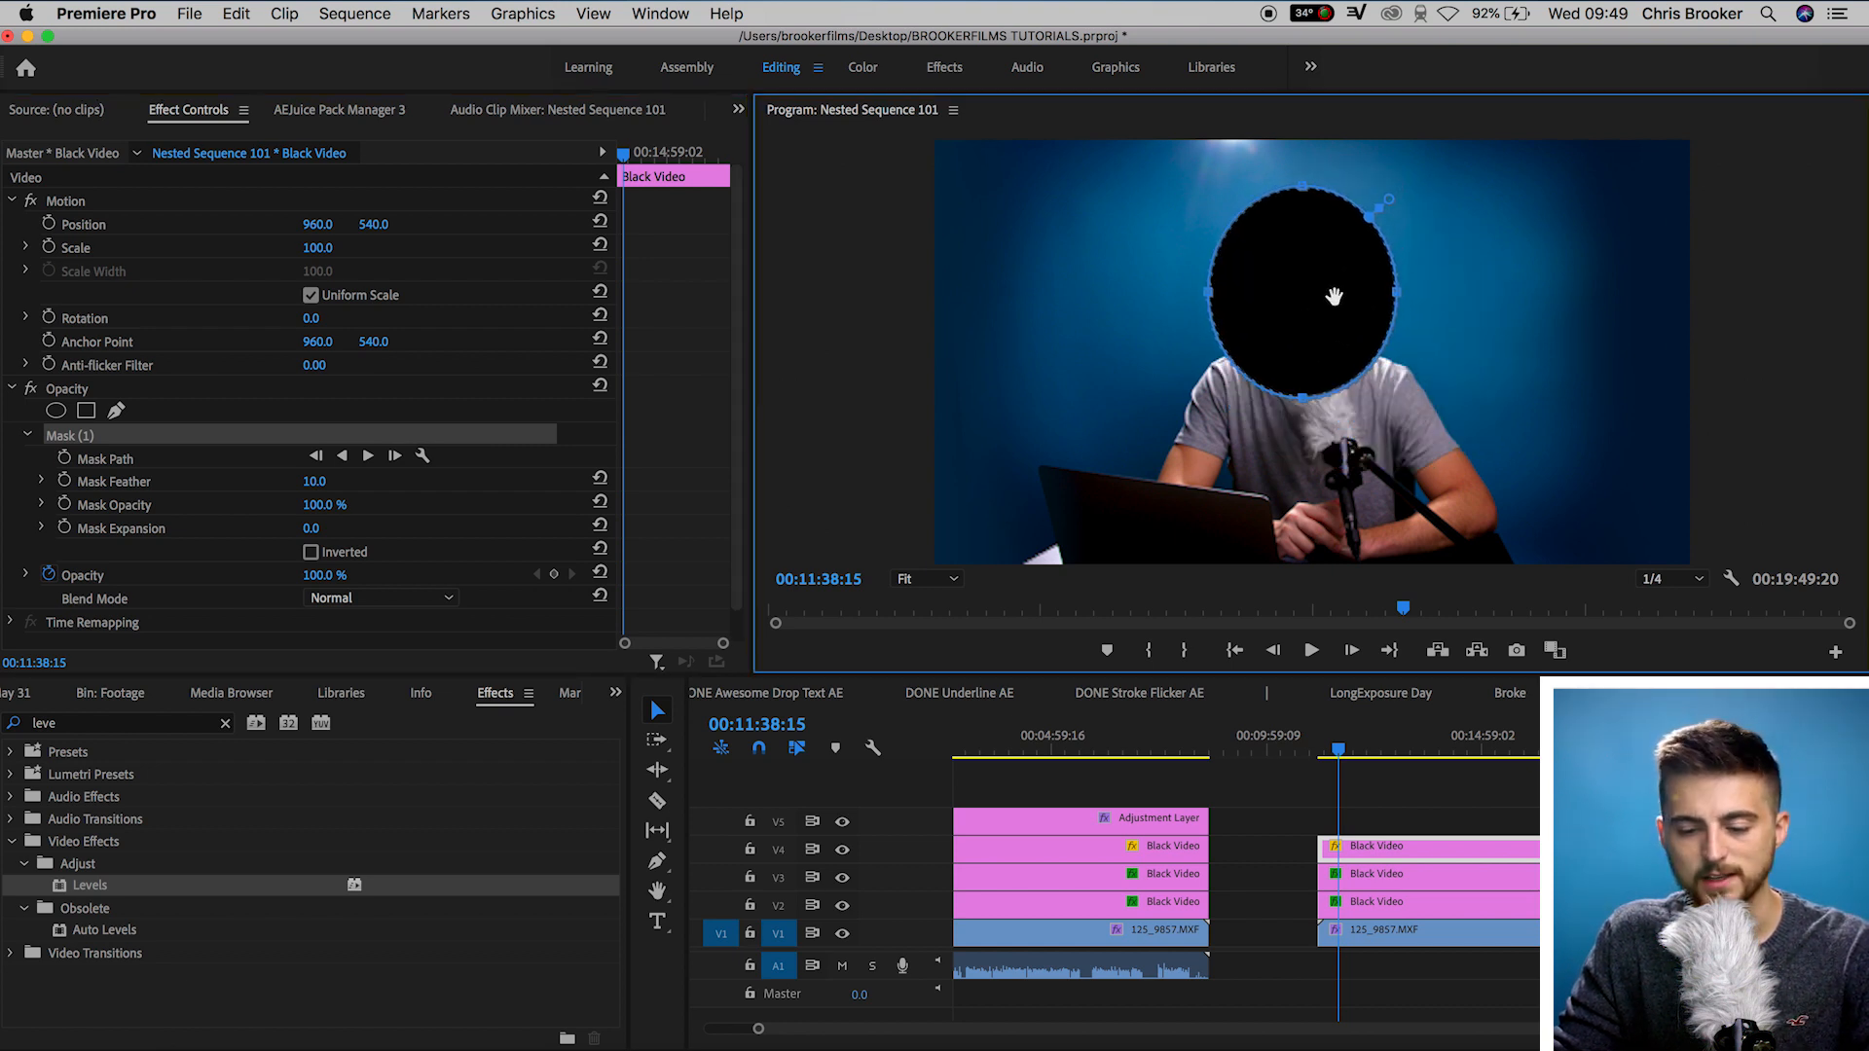
{"action": "left_click", "coordinate": [311, 552]}
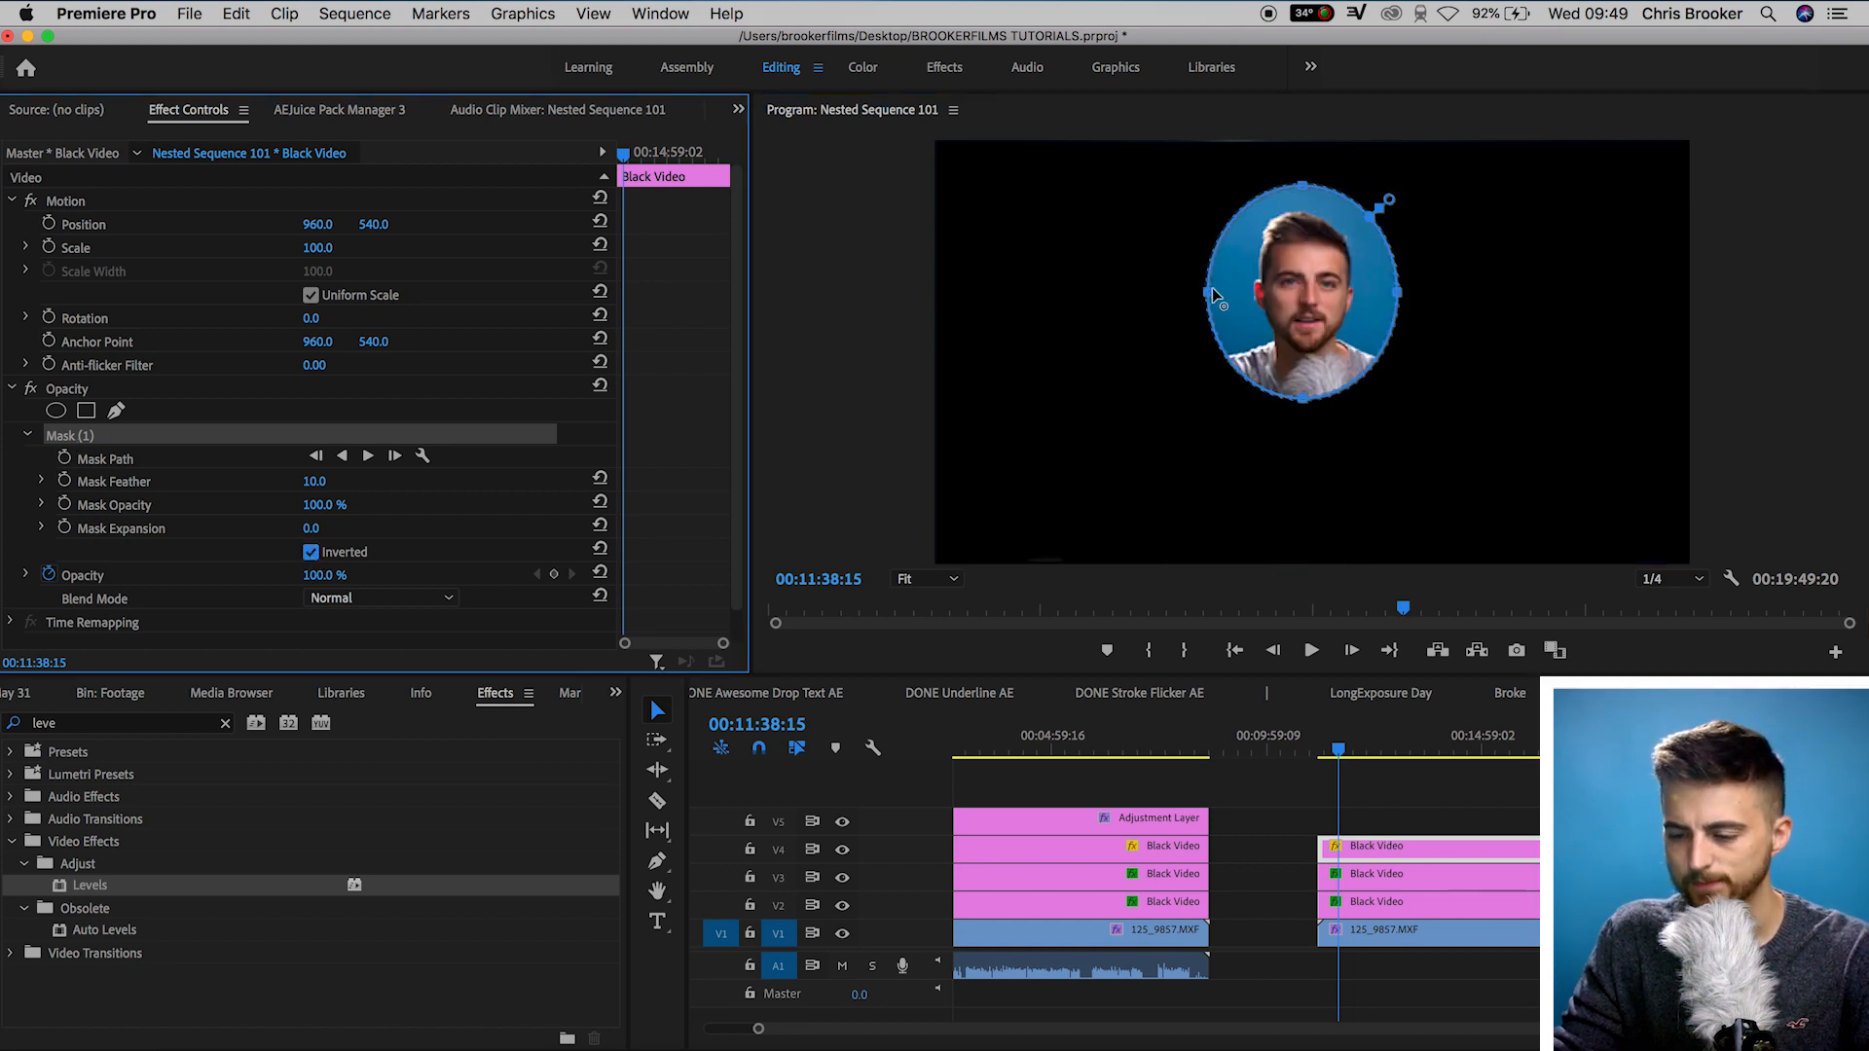
Stretch the ellipse mask sideways and downward into a wide oval framing the man's head and upper body.
{"action": "left_click_drag", "start_coordinate": [1209, 295], "coordinate": [1065, 311]}
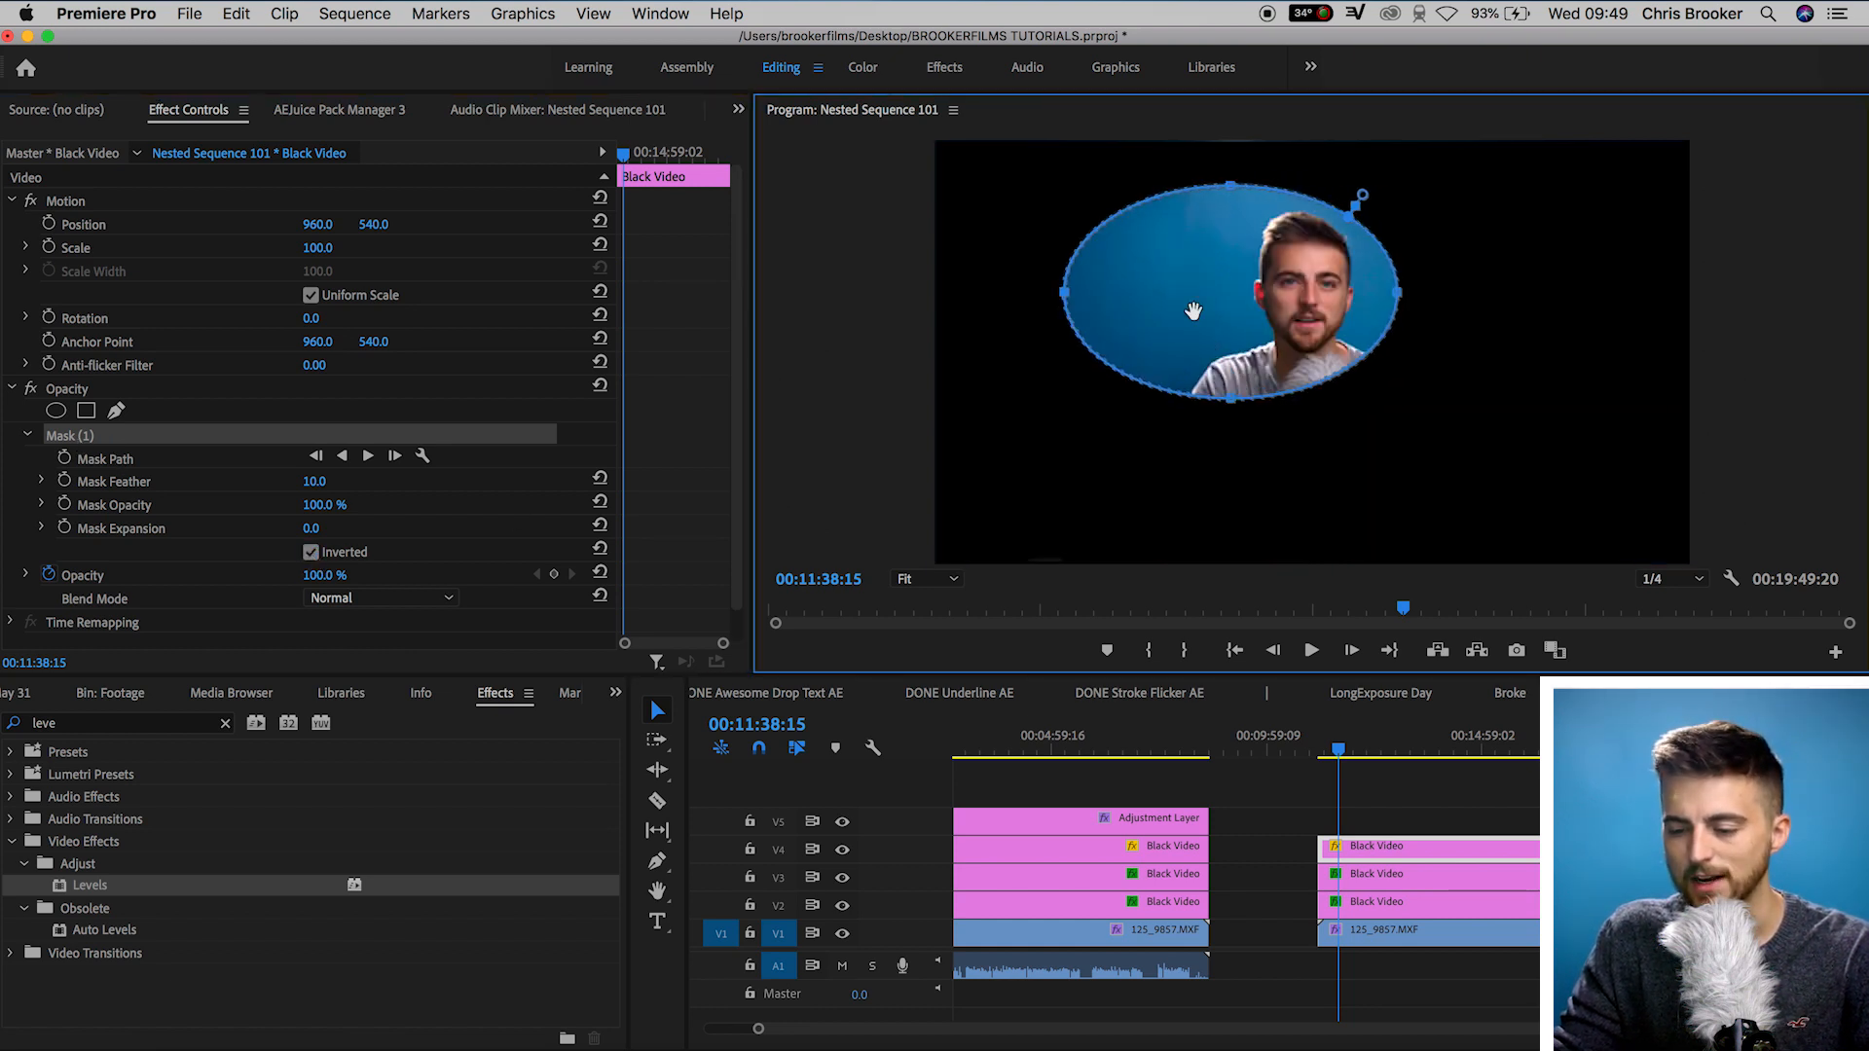
{"action": "left_click_drag", "start_coordinate": [1398, 294], "coordinate": [1549, 294]}
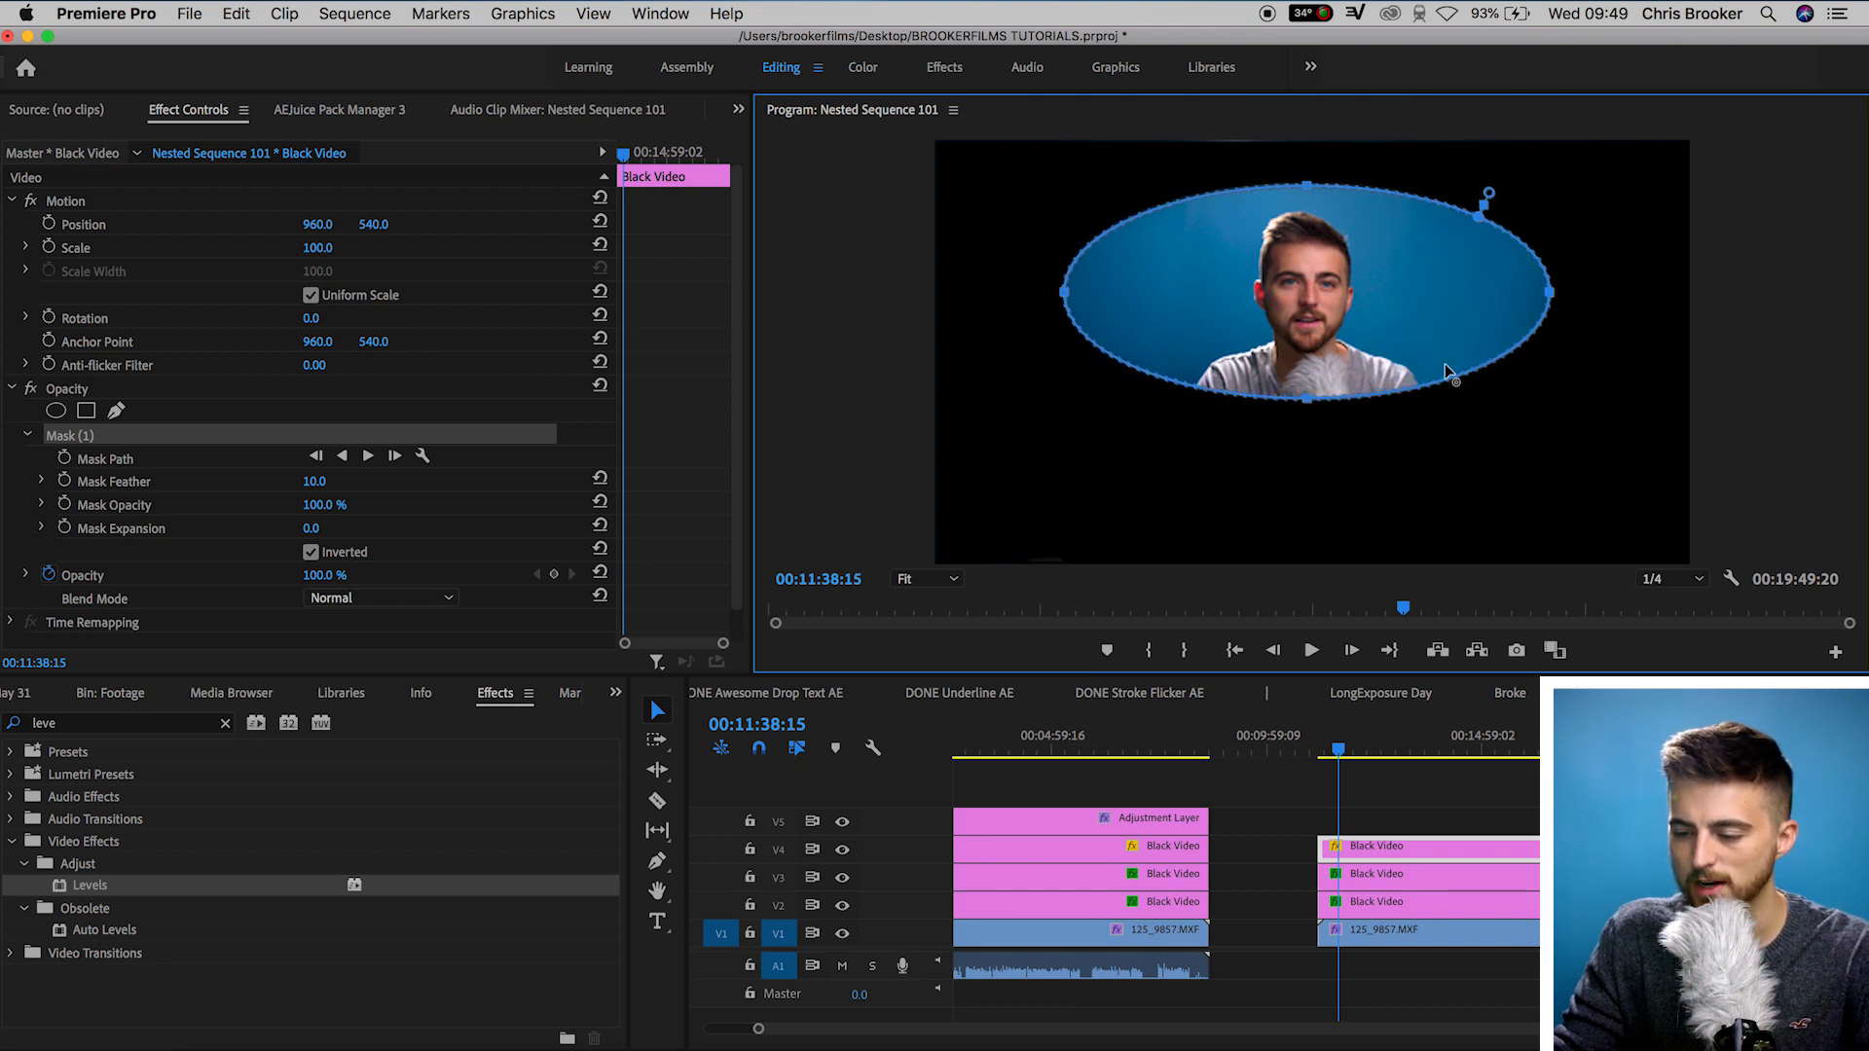
{"action": "left_click_drag", "start_coordinate": [1306, 406], "coordinate": [1319, 531]}
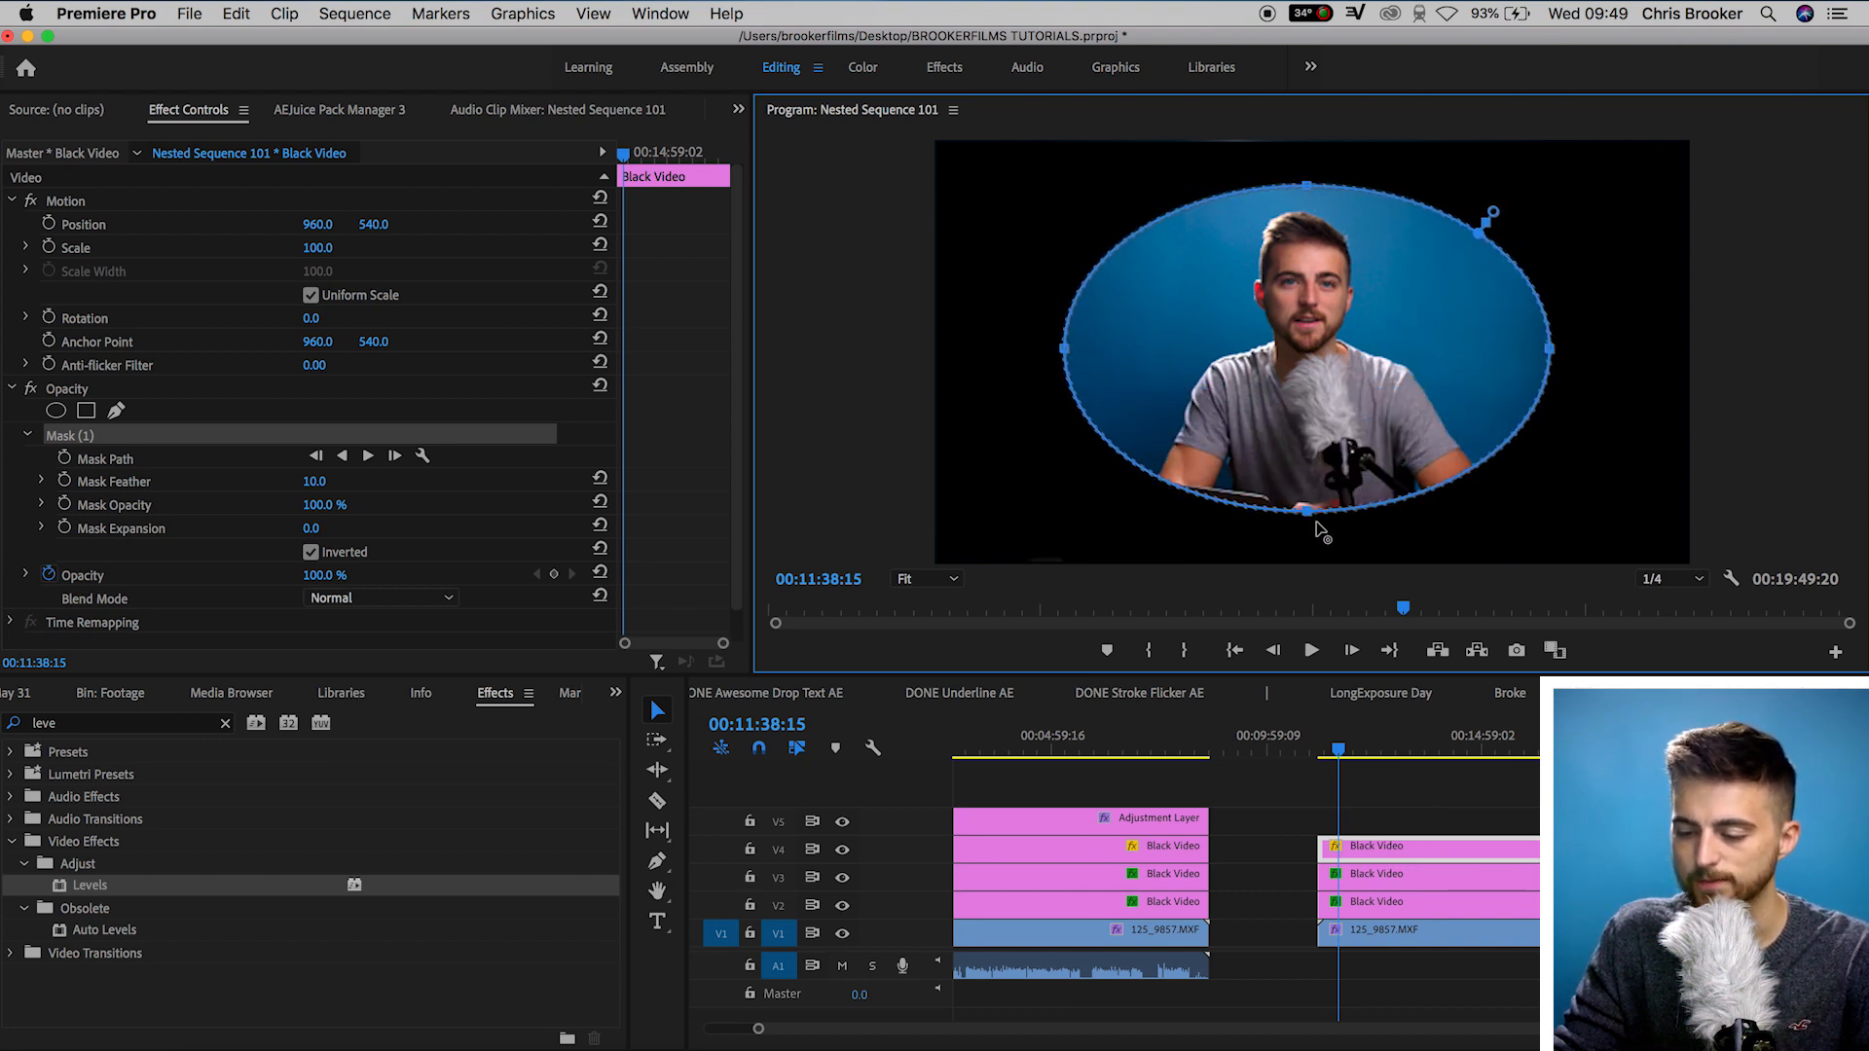
Set the ellipse mask's feather to 306 and the V4 Black Video clip's opacity to 73%, then preview the vignette.
{"action": "left_click", "coordinate": [135, 483]}
{"action": "left_click_drag", "start_coordinate": [317, 481], "coordinate": [526, 487]}
{"action": "left_click_drag", "start_coordinate": [312, 481], "coordinate": [498, 484]}
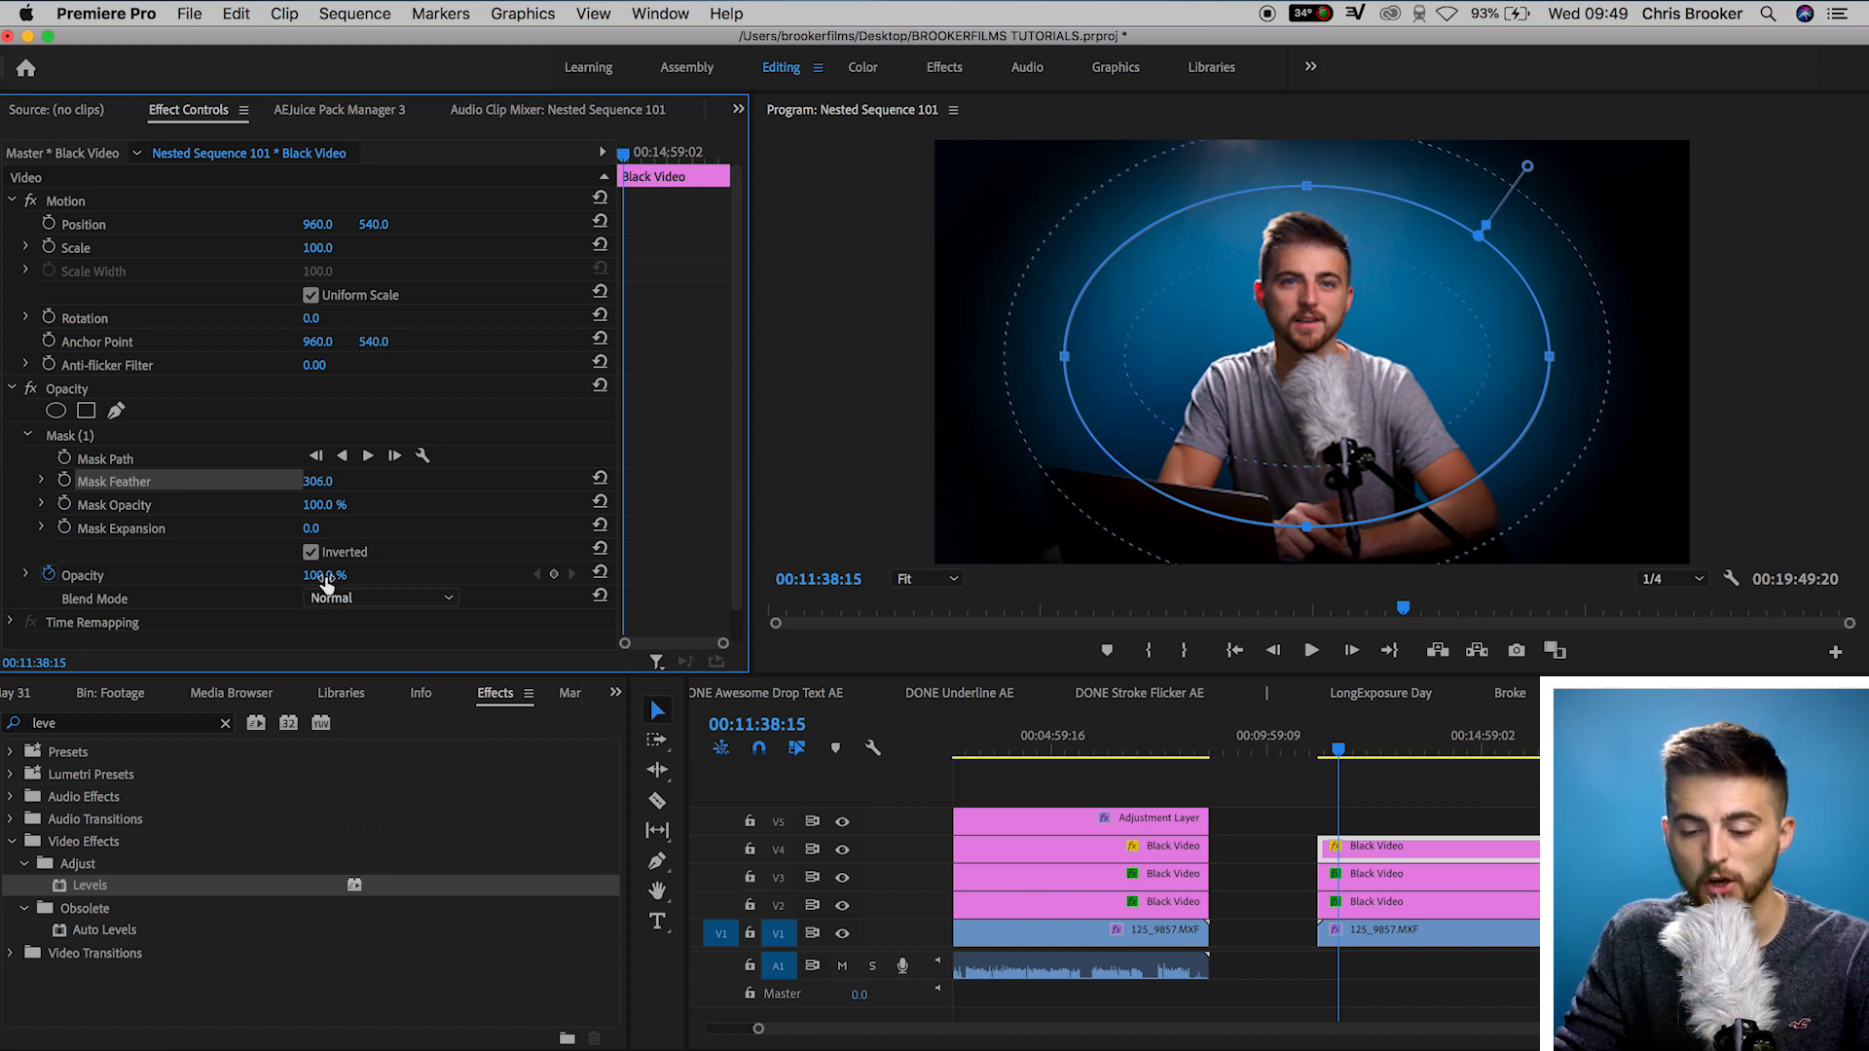
{"action": "mouse_move", "coordinate": [319, 575]}
{"action": "left_mouse_down"}
{"action": "mouse_move", "coordinate": [243, 575]}
{"action": "mouse_move", "coordinate": [371, 575]}
{"action": "mouse_move", "coordinate": [315, 575]}
{"action": "left_mouse_up"}
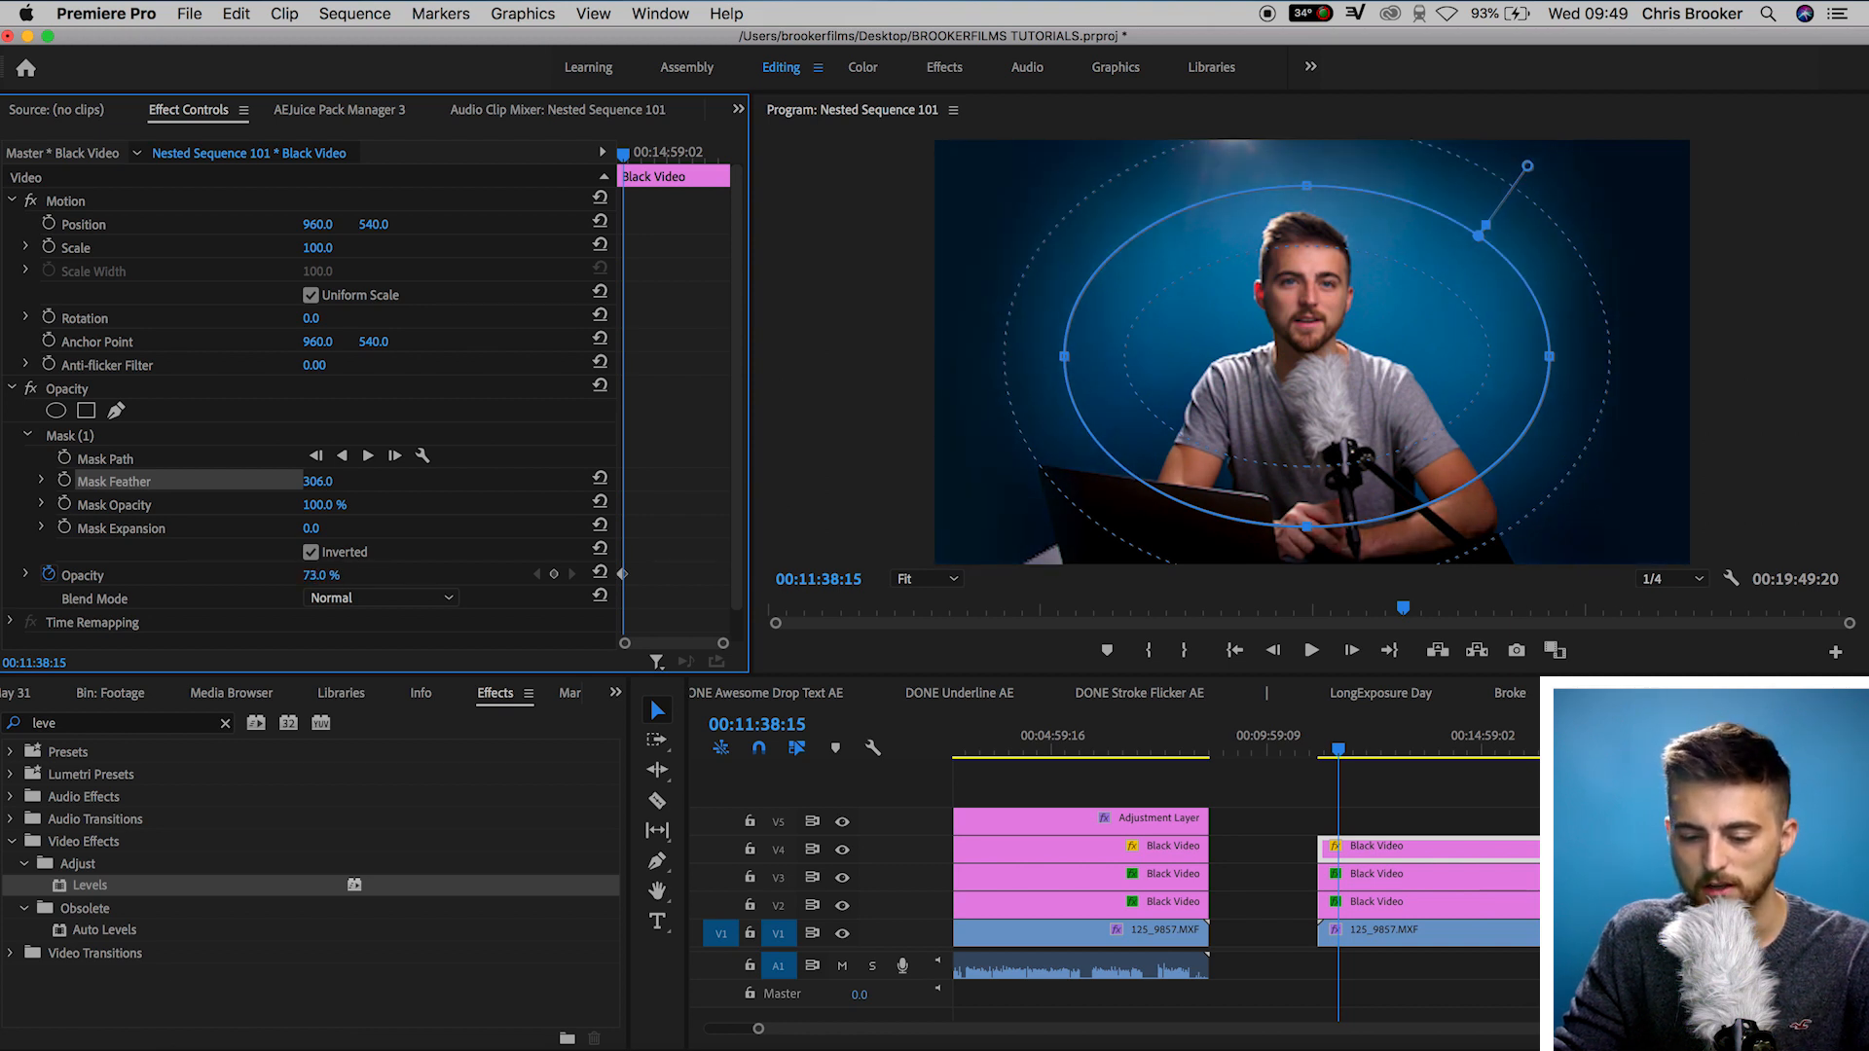
{"action": "left_click", "coordinate": [1295, 793]}
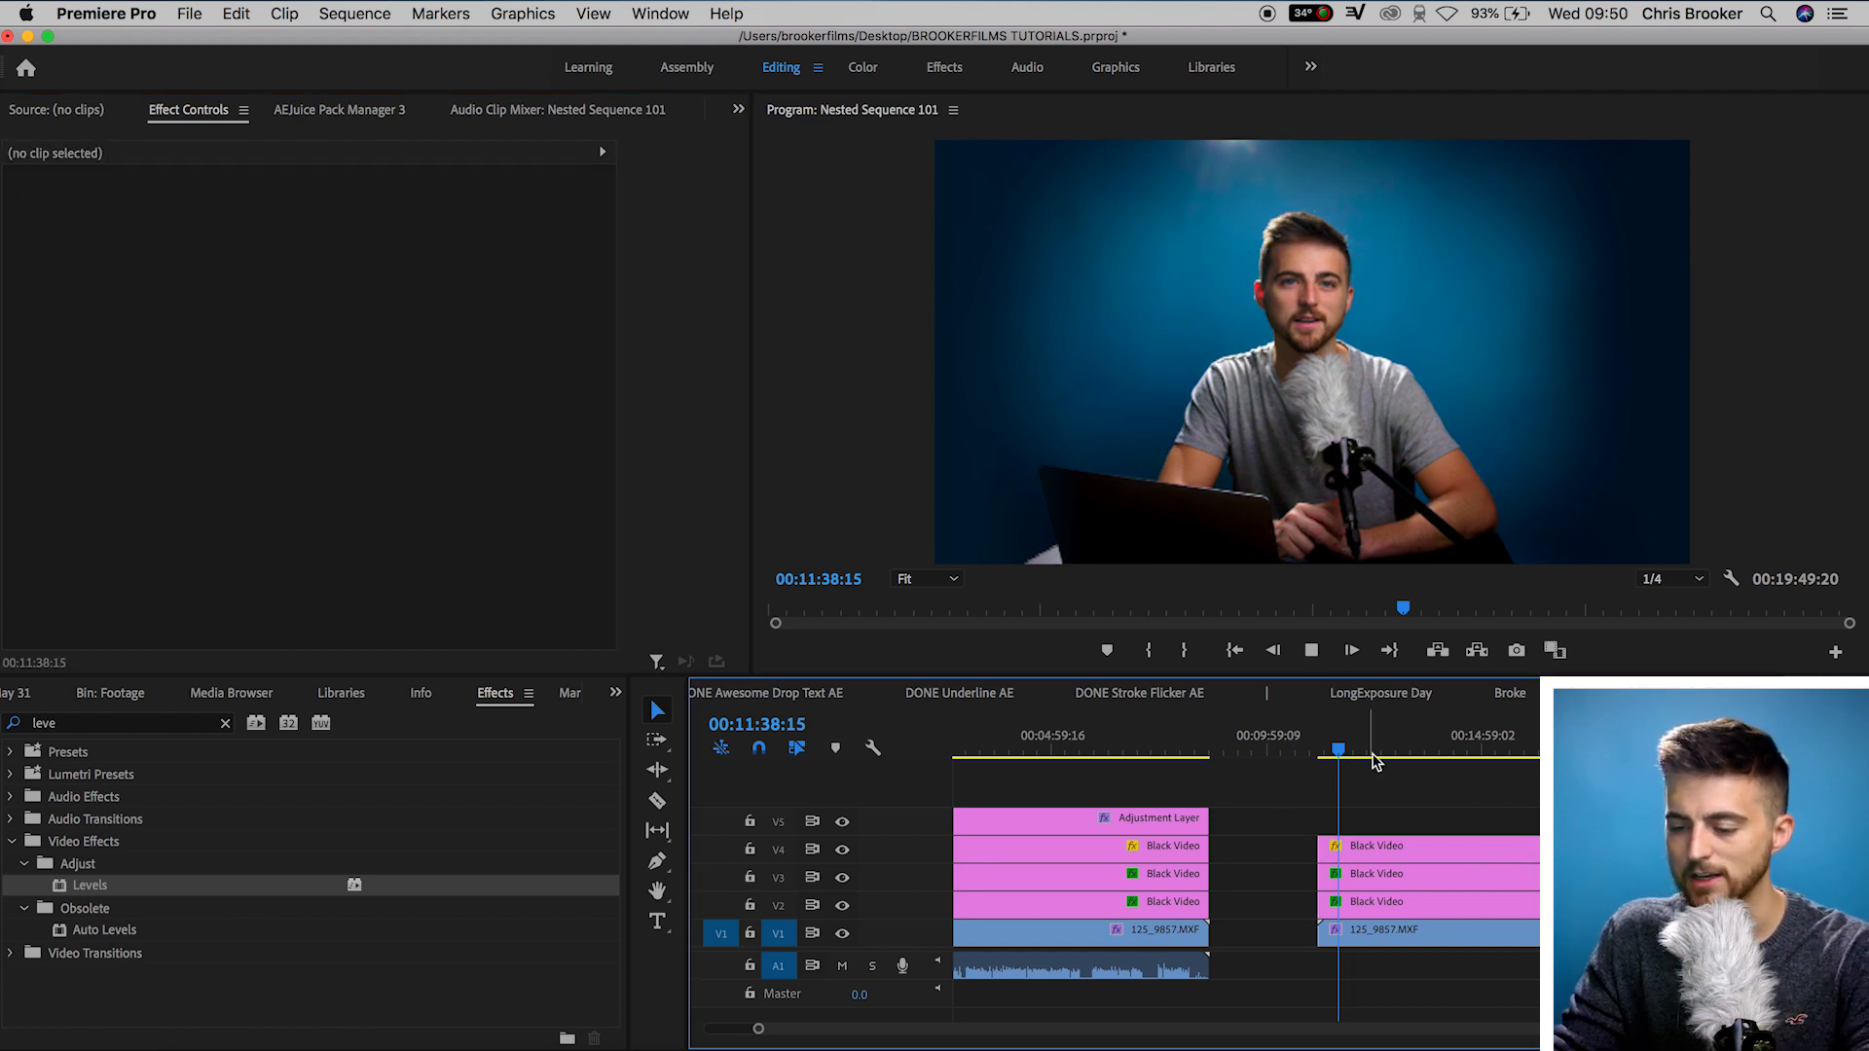
{"action": "key", "text": "space"}
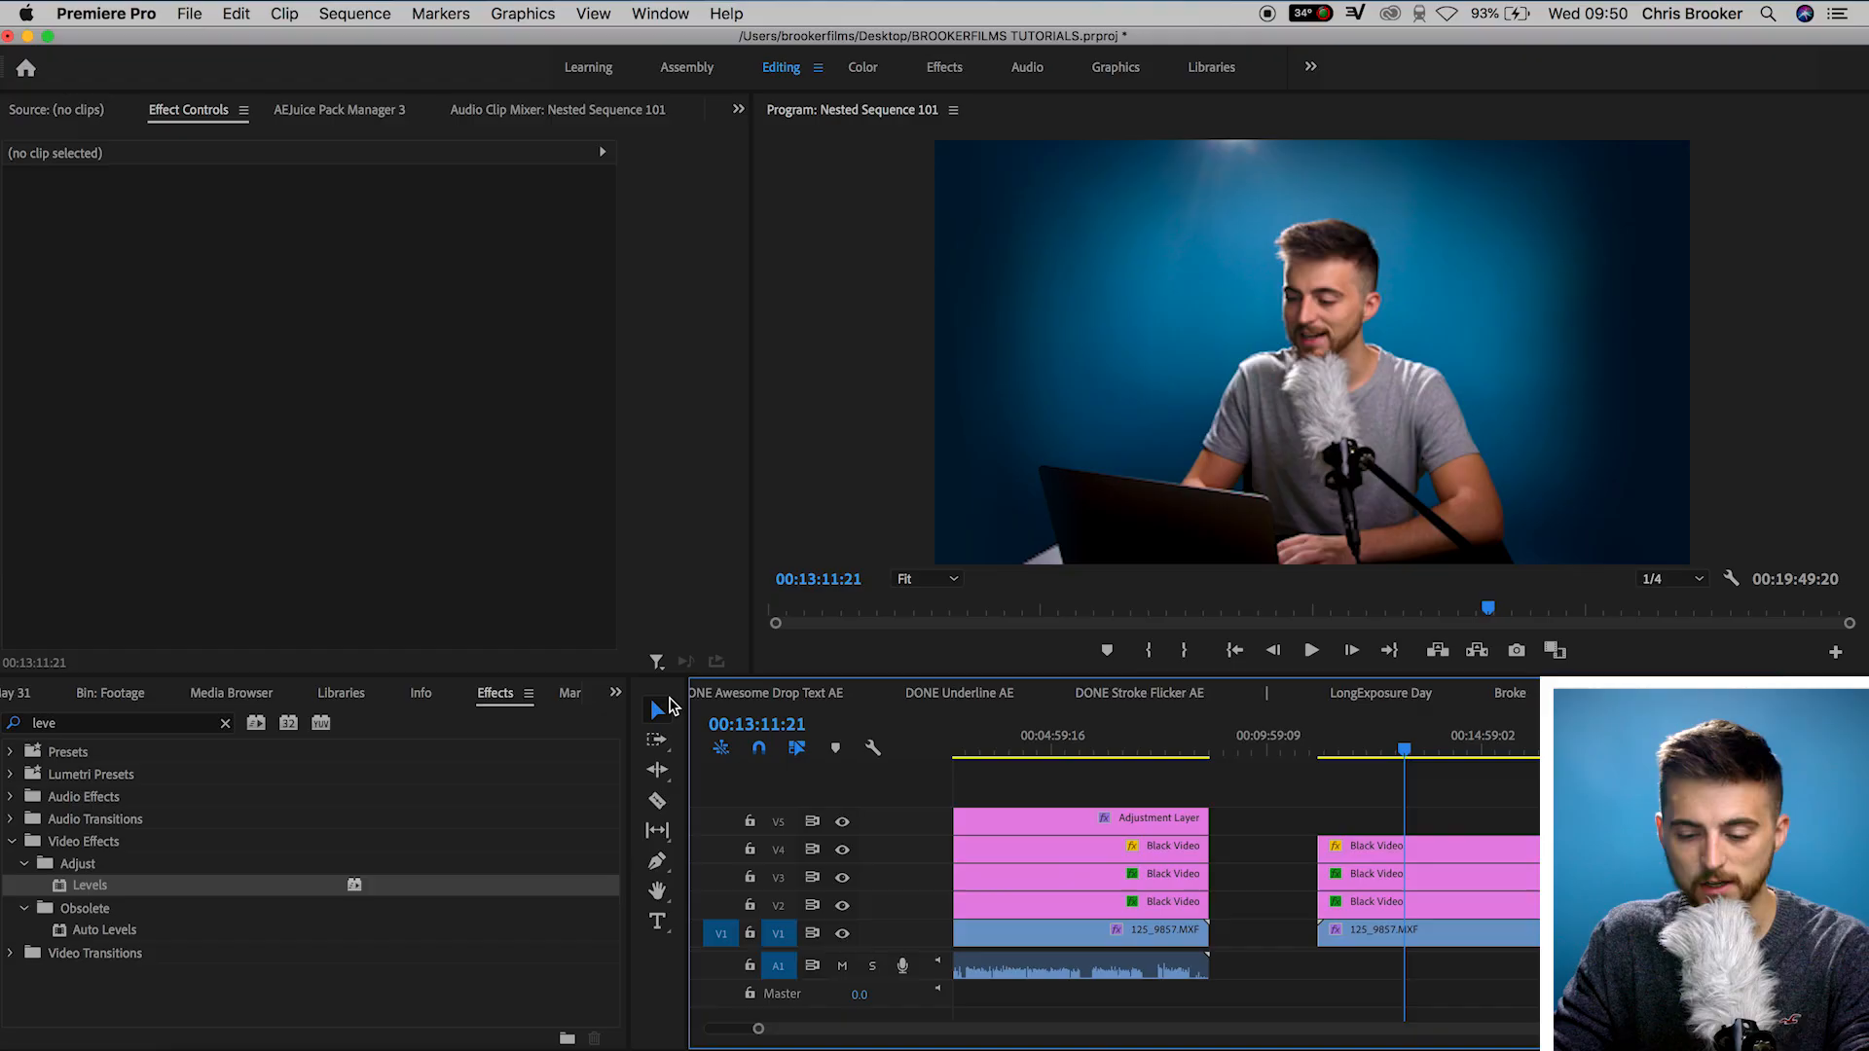
Create a 1920 x 1080, 23.976 fps adjustment layer and place it on V5, extended across the second group of clips.
{"action": "left_click", "coordinate": [615, 692]}
{"action": "left_click", "coordinate": [641, 721]}
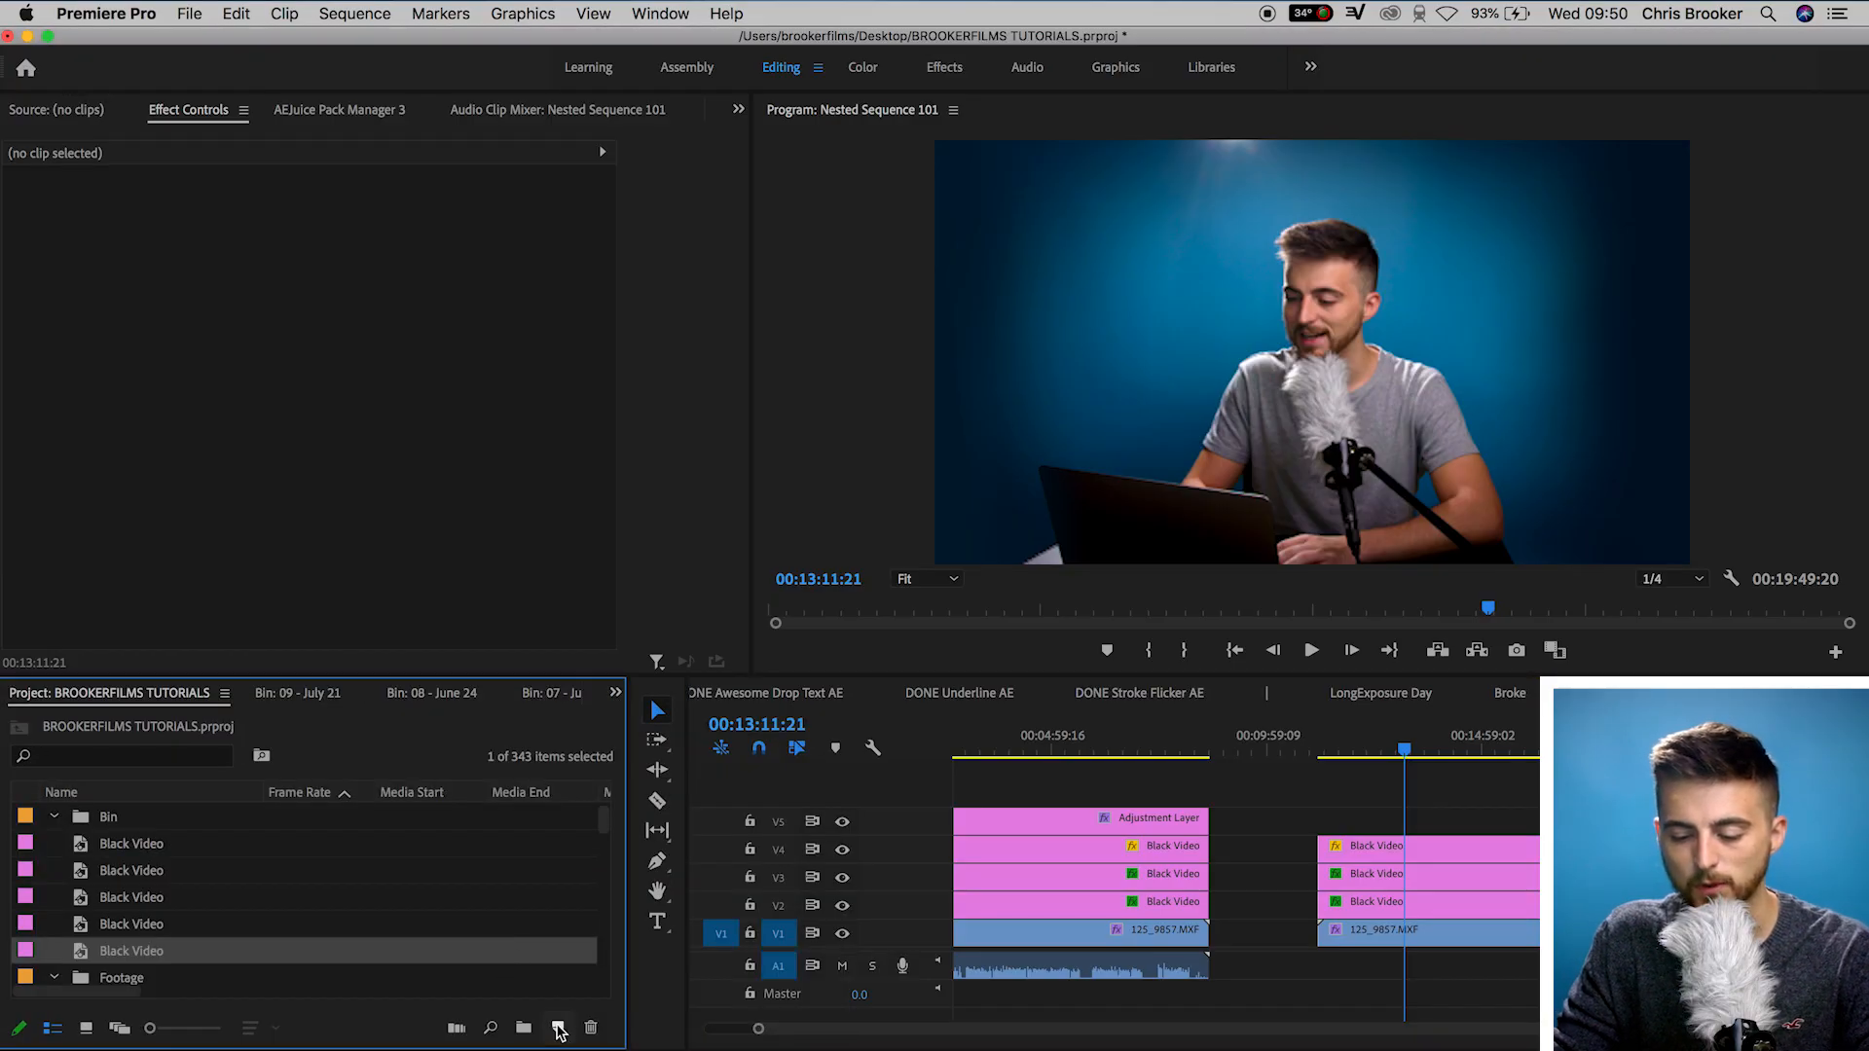
{"action": "left_click", "coordinate": [558, 1028]}
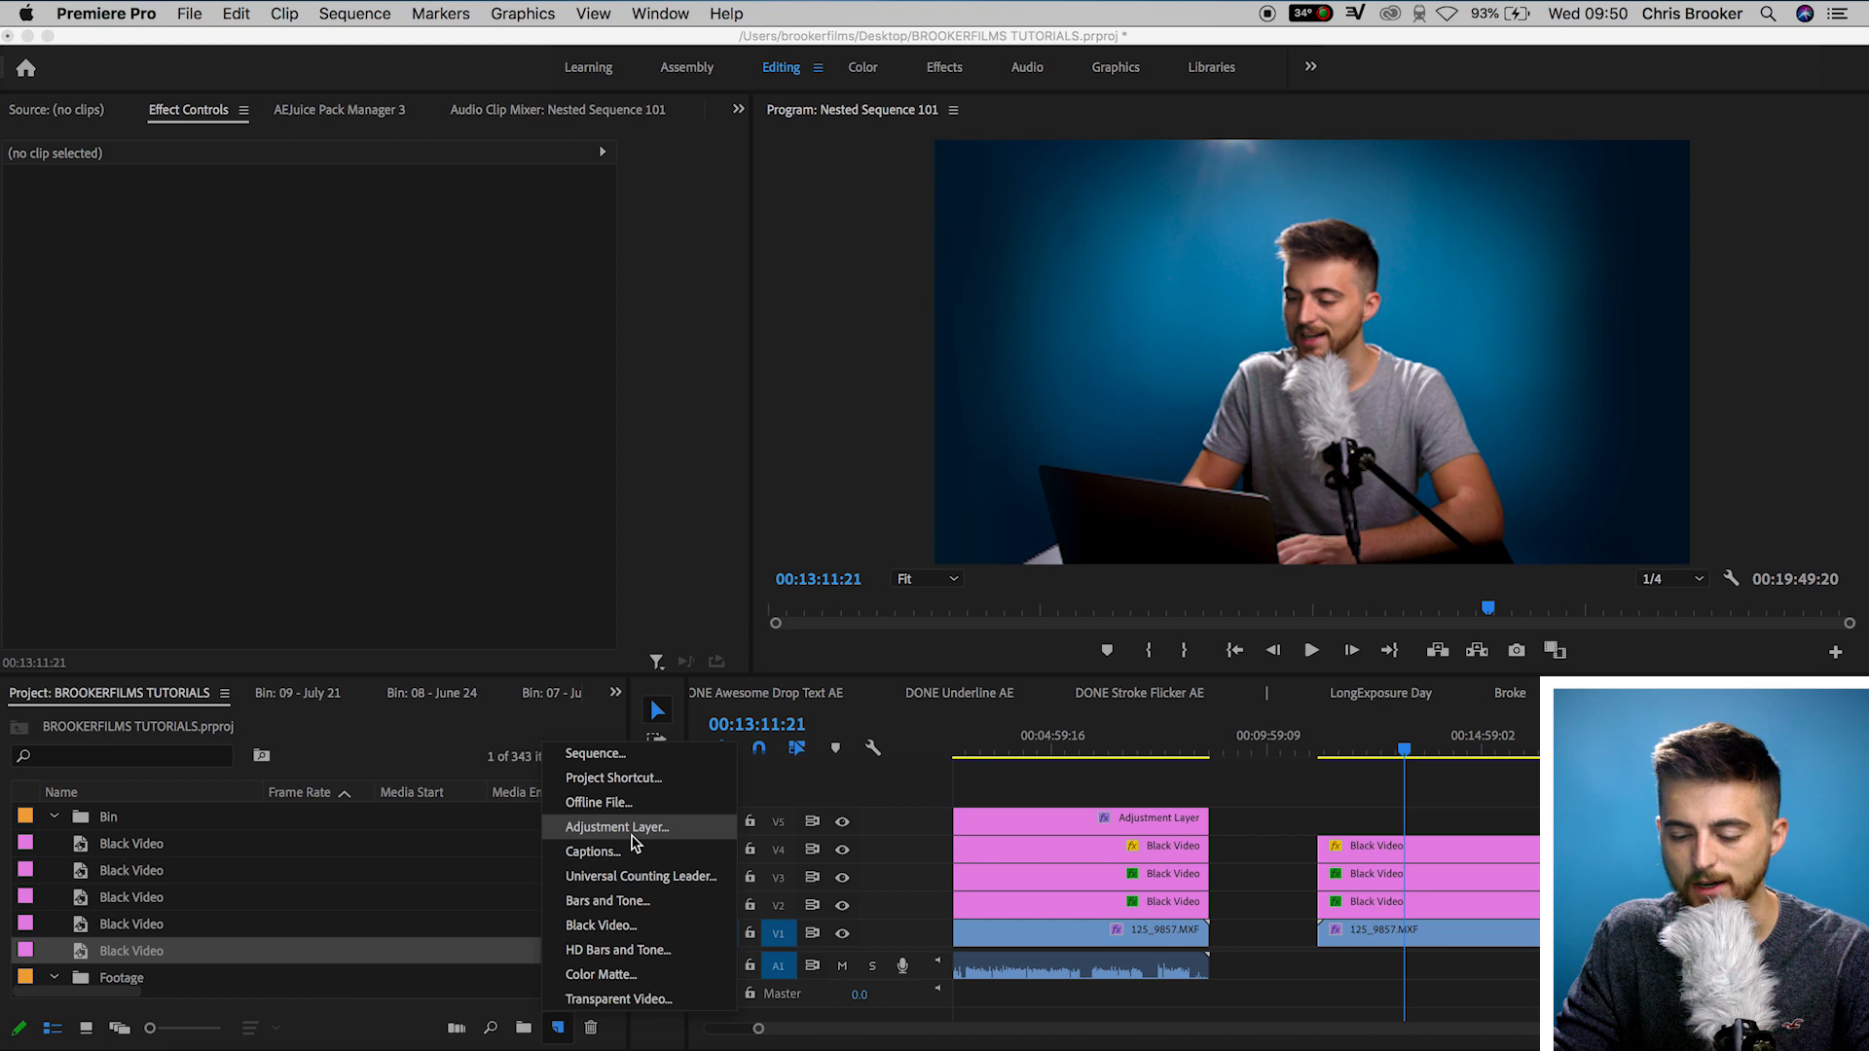
{"action": "left_click", "coordinate": [618, 827]}
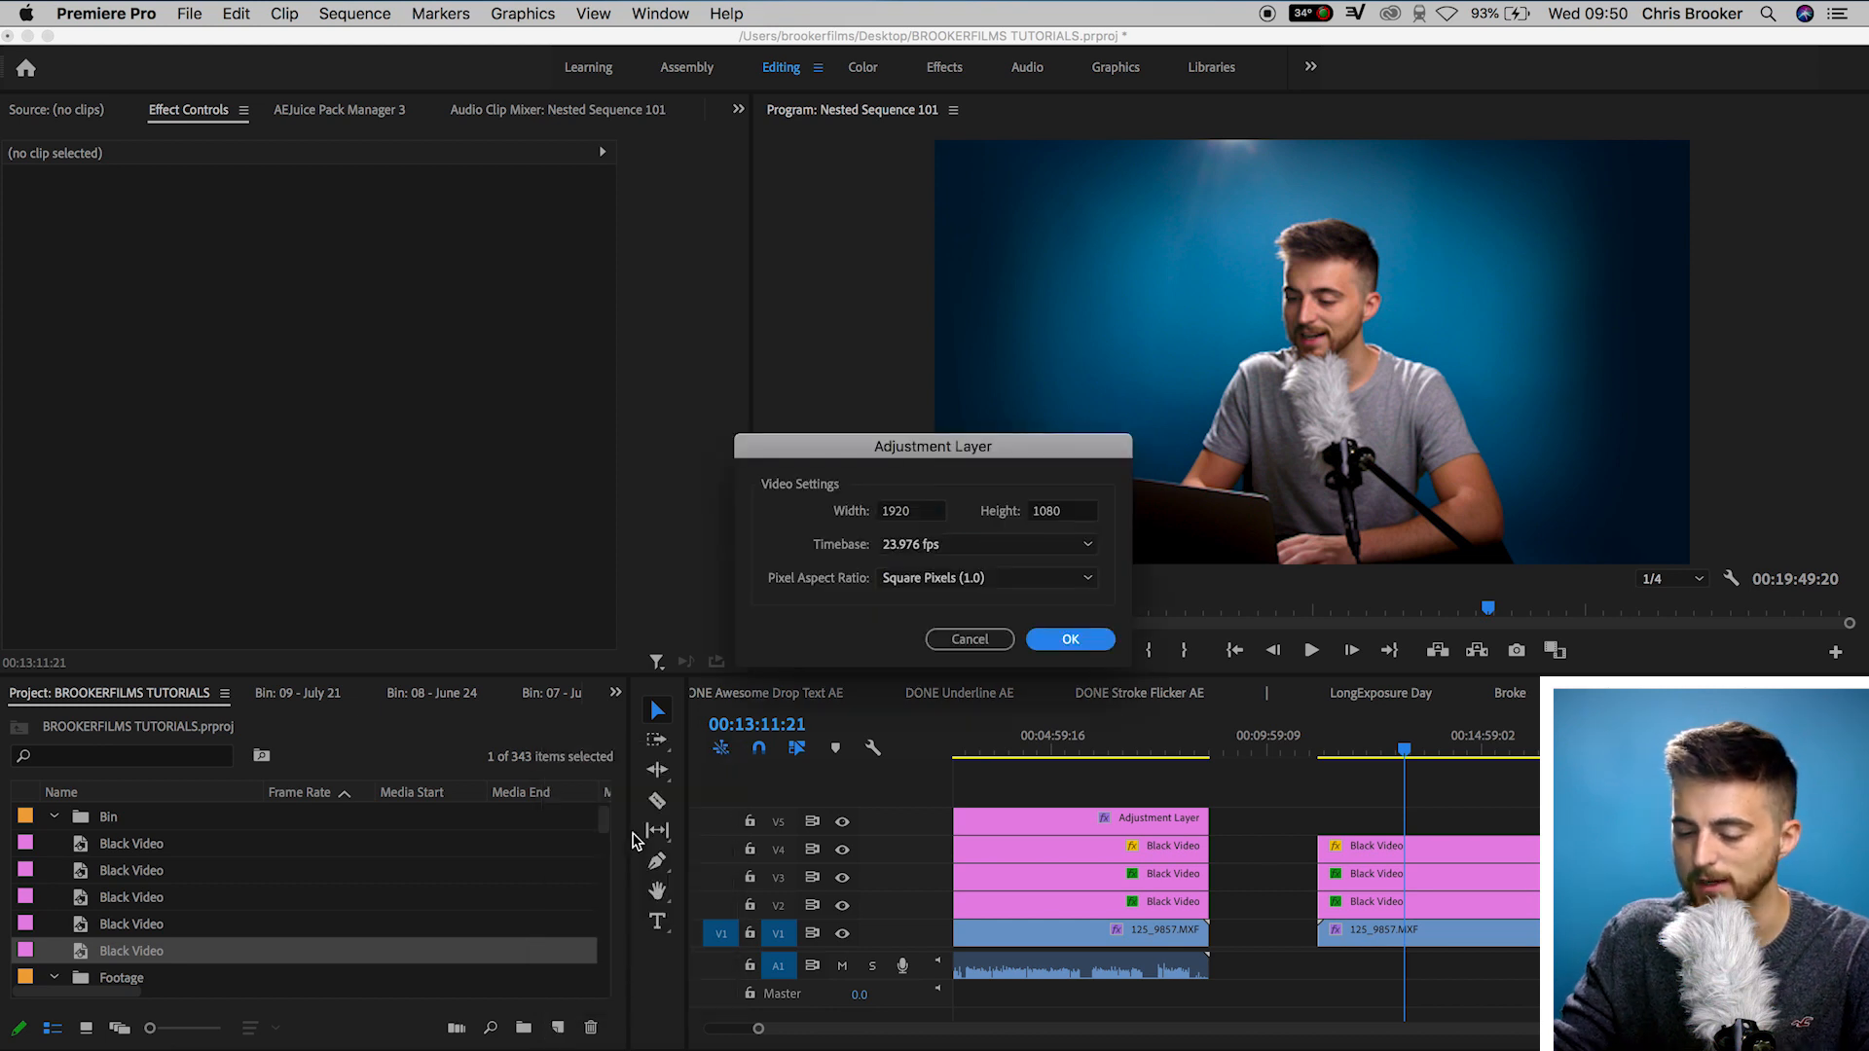
{"action": "key", "text": "Return"}
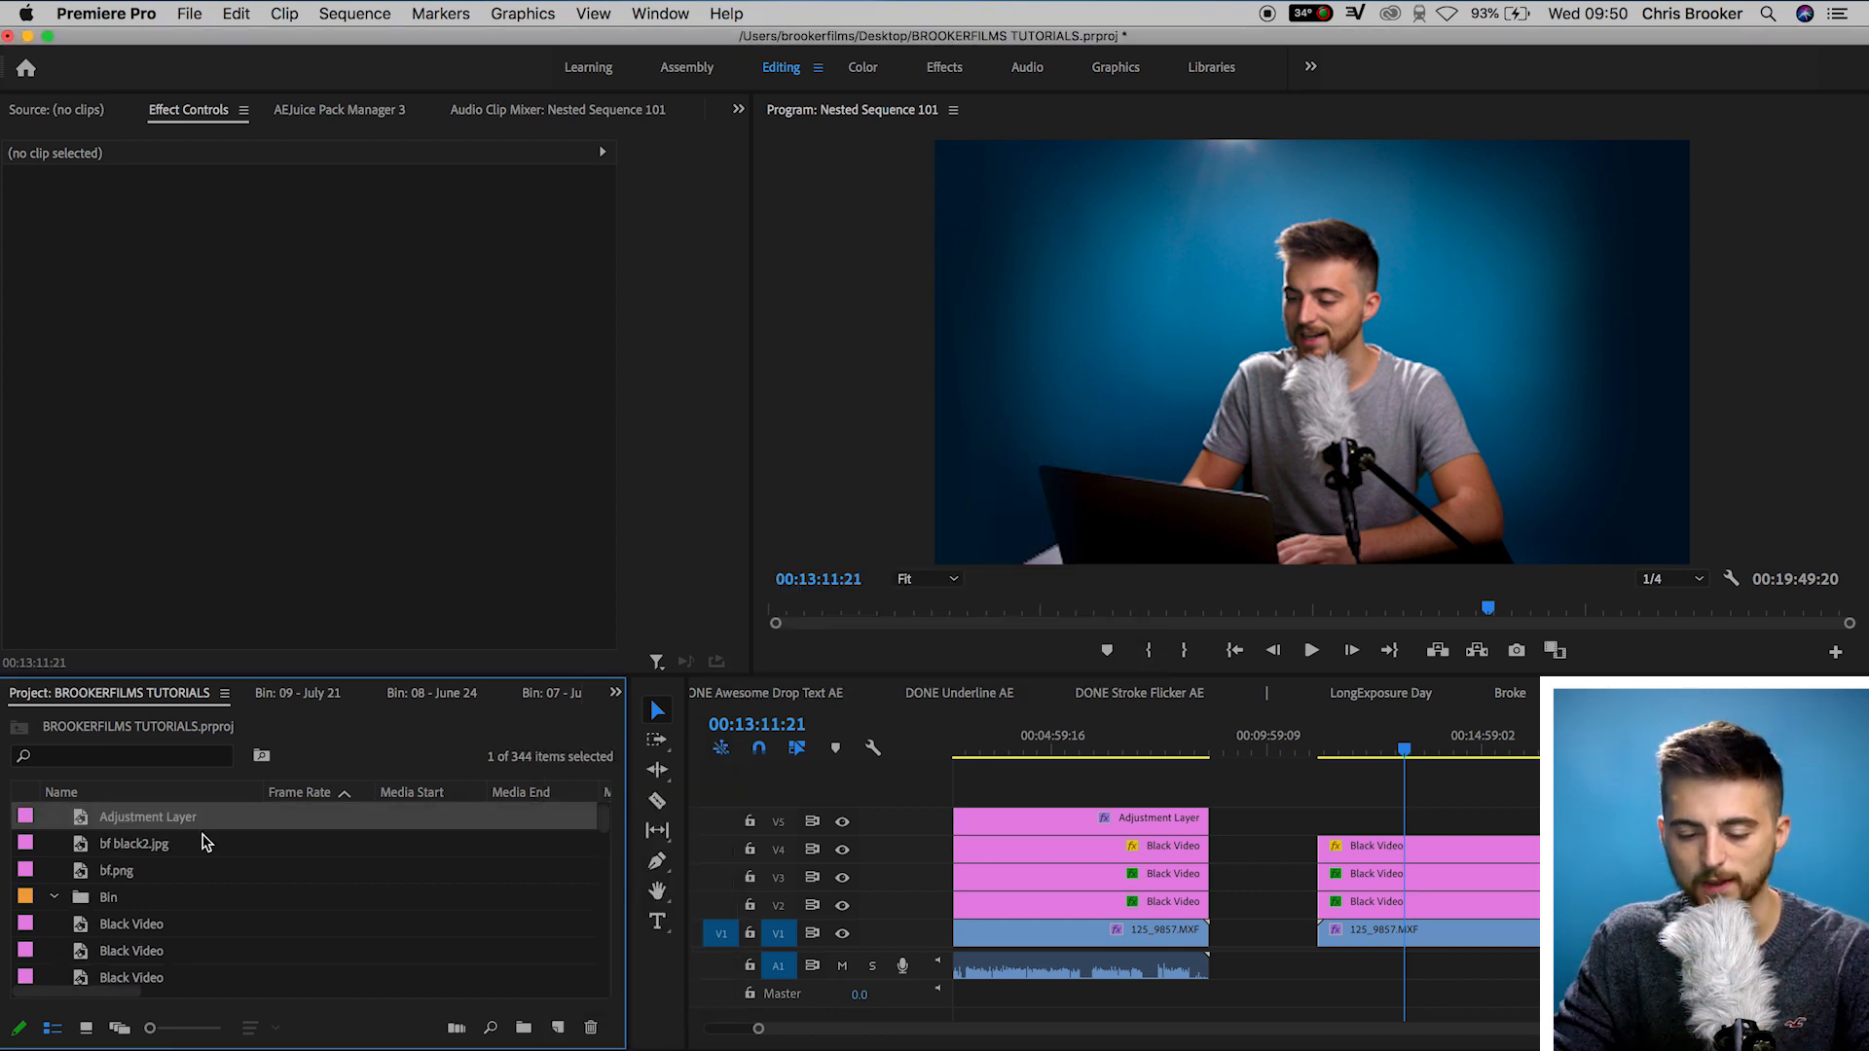
{"action": "left_click_drag", "start_coordinate": [146, 825], "coordinate": [1331, 820]}
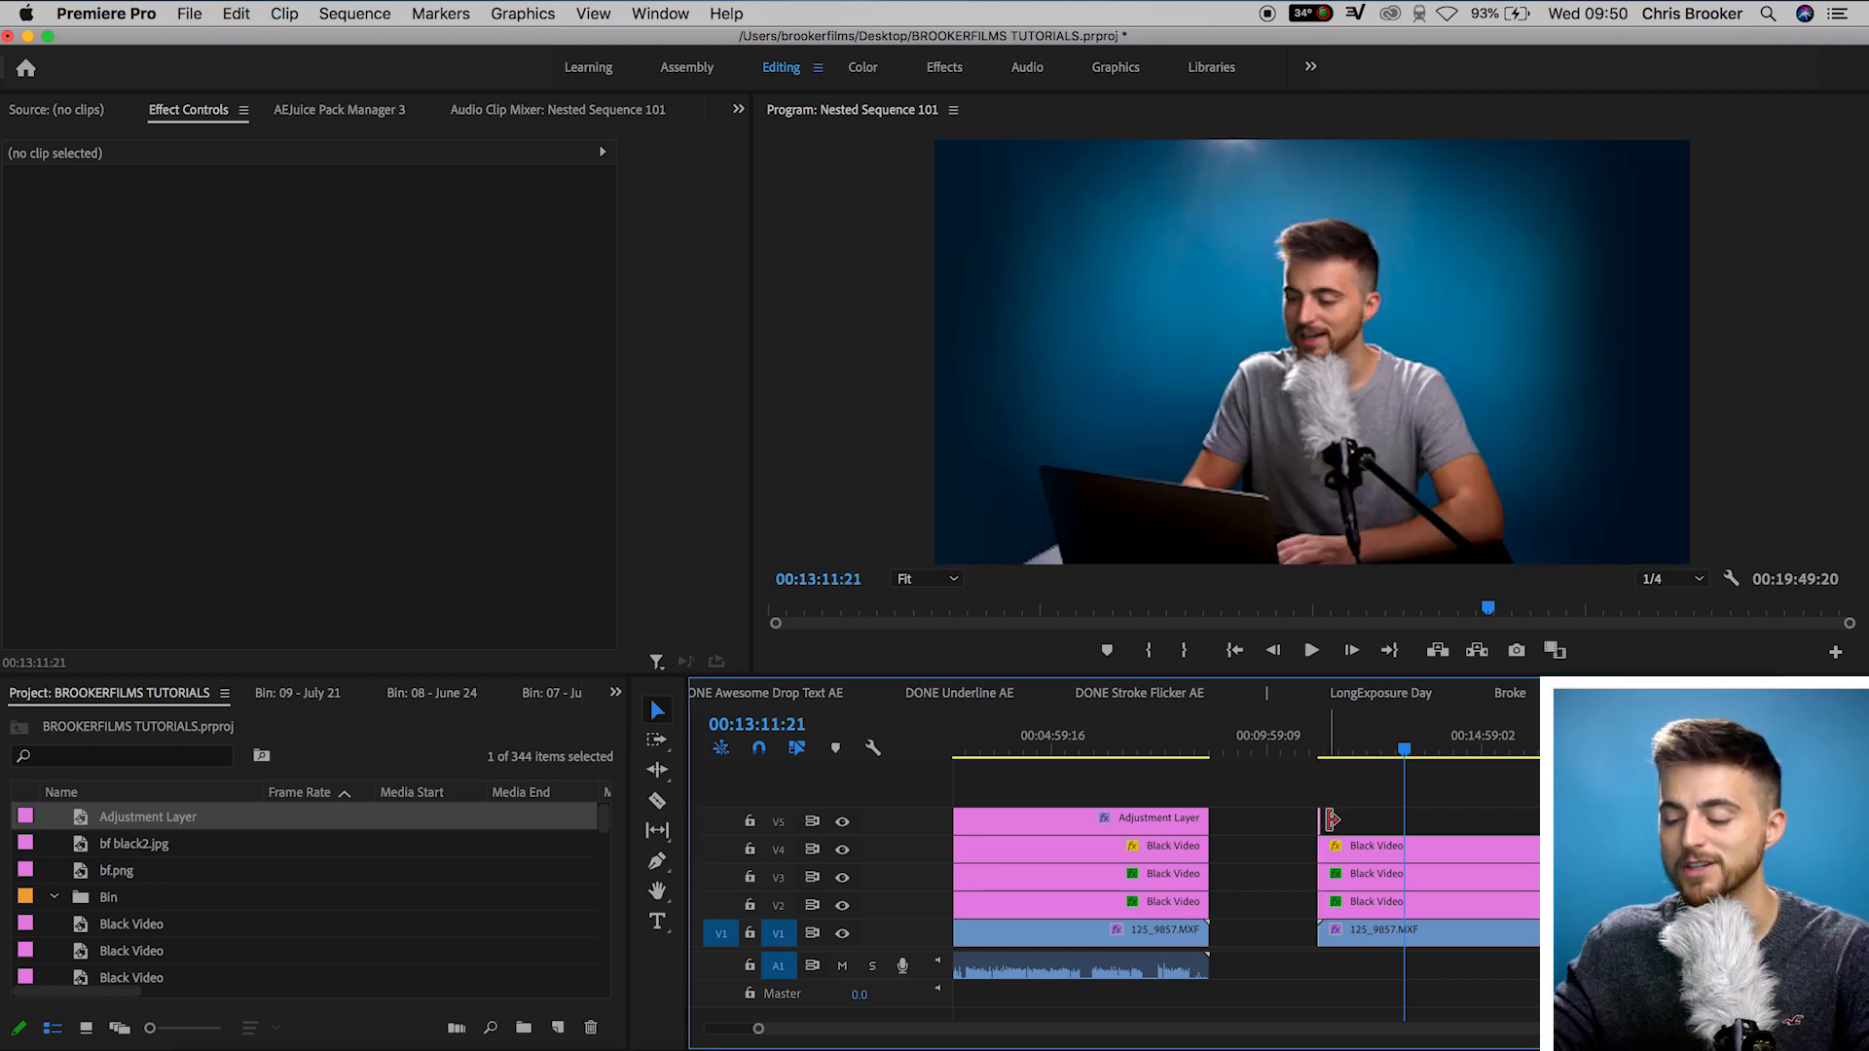
{"action": "left_click_drag", "start_coordinate": [1328, 821], "coordinate": [1700, 822]}
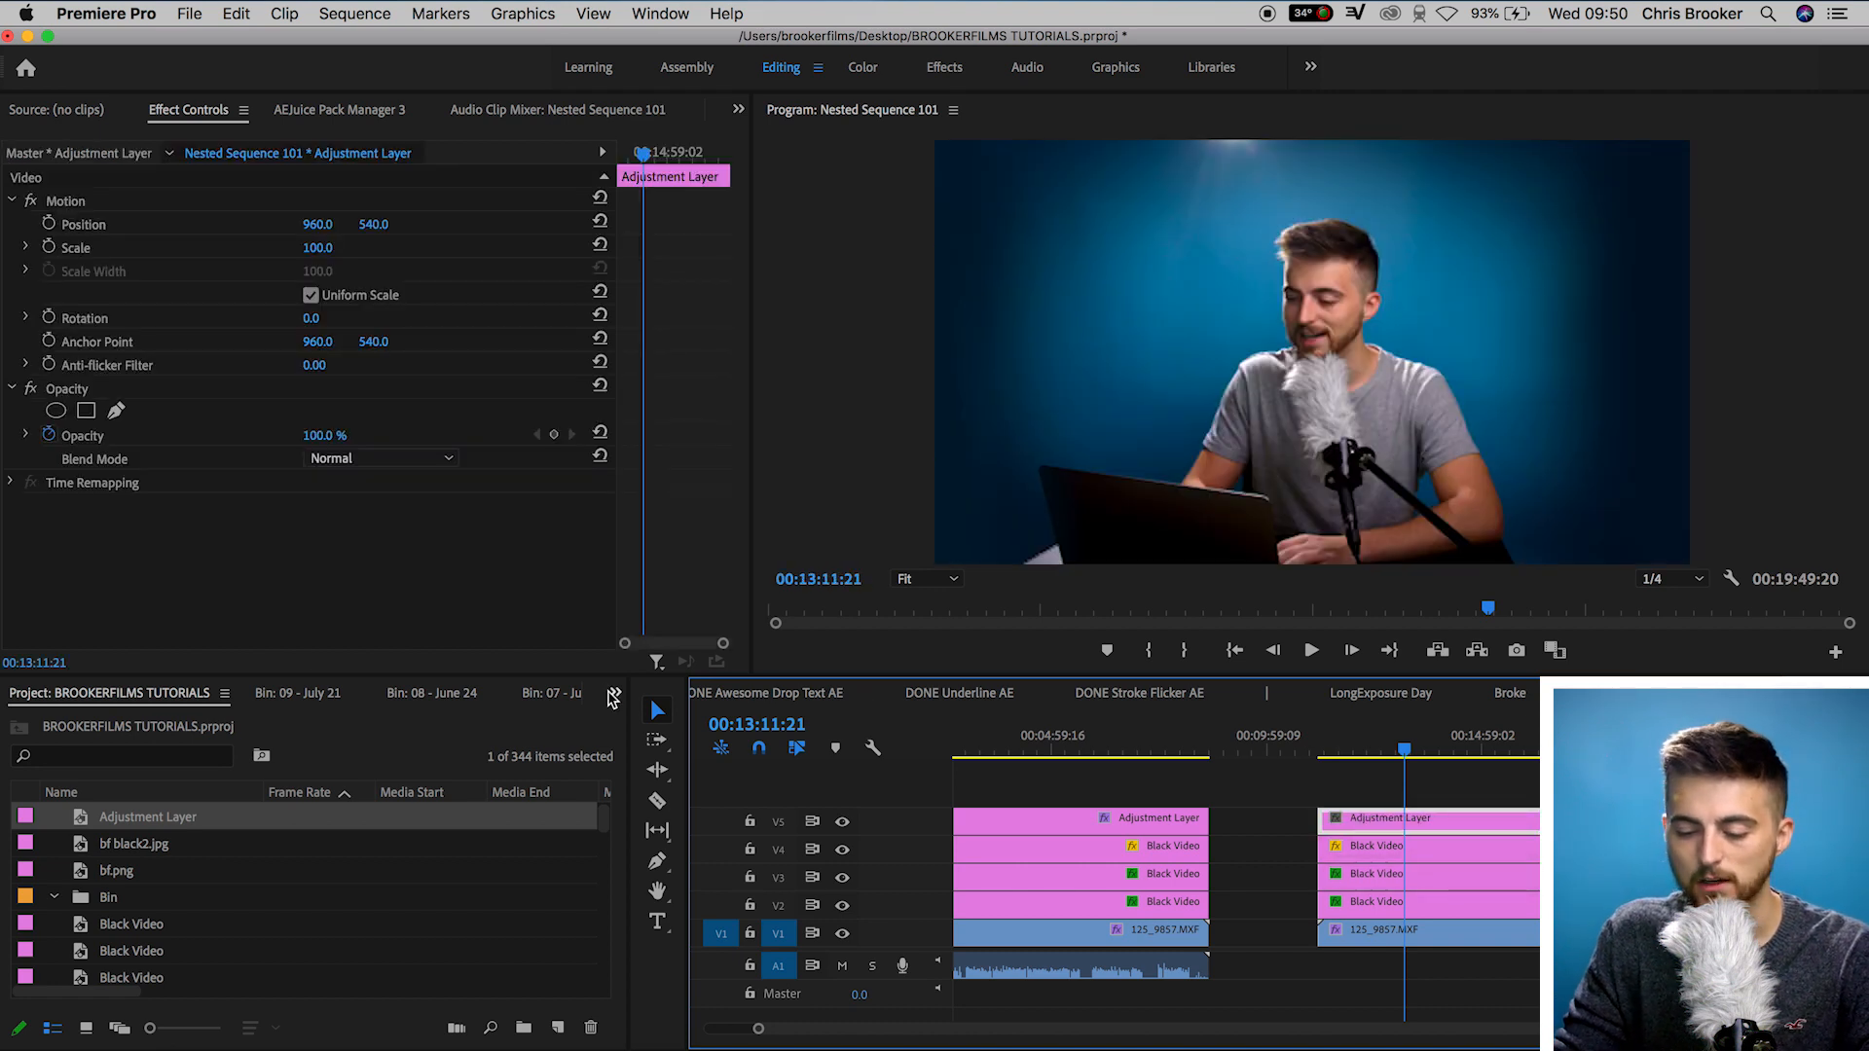
Apply the Levels effect to the new adjustment layer on V5.
{"action": "left_click", "coordinate": [615, 693]}
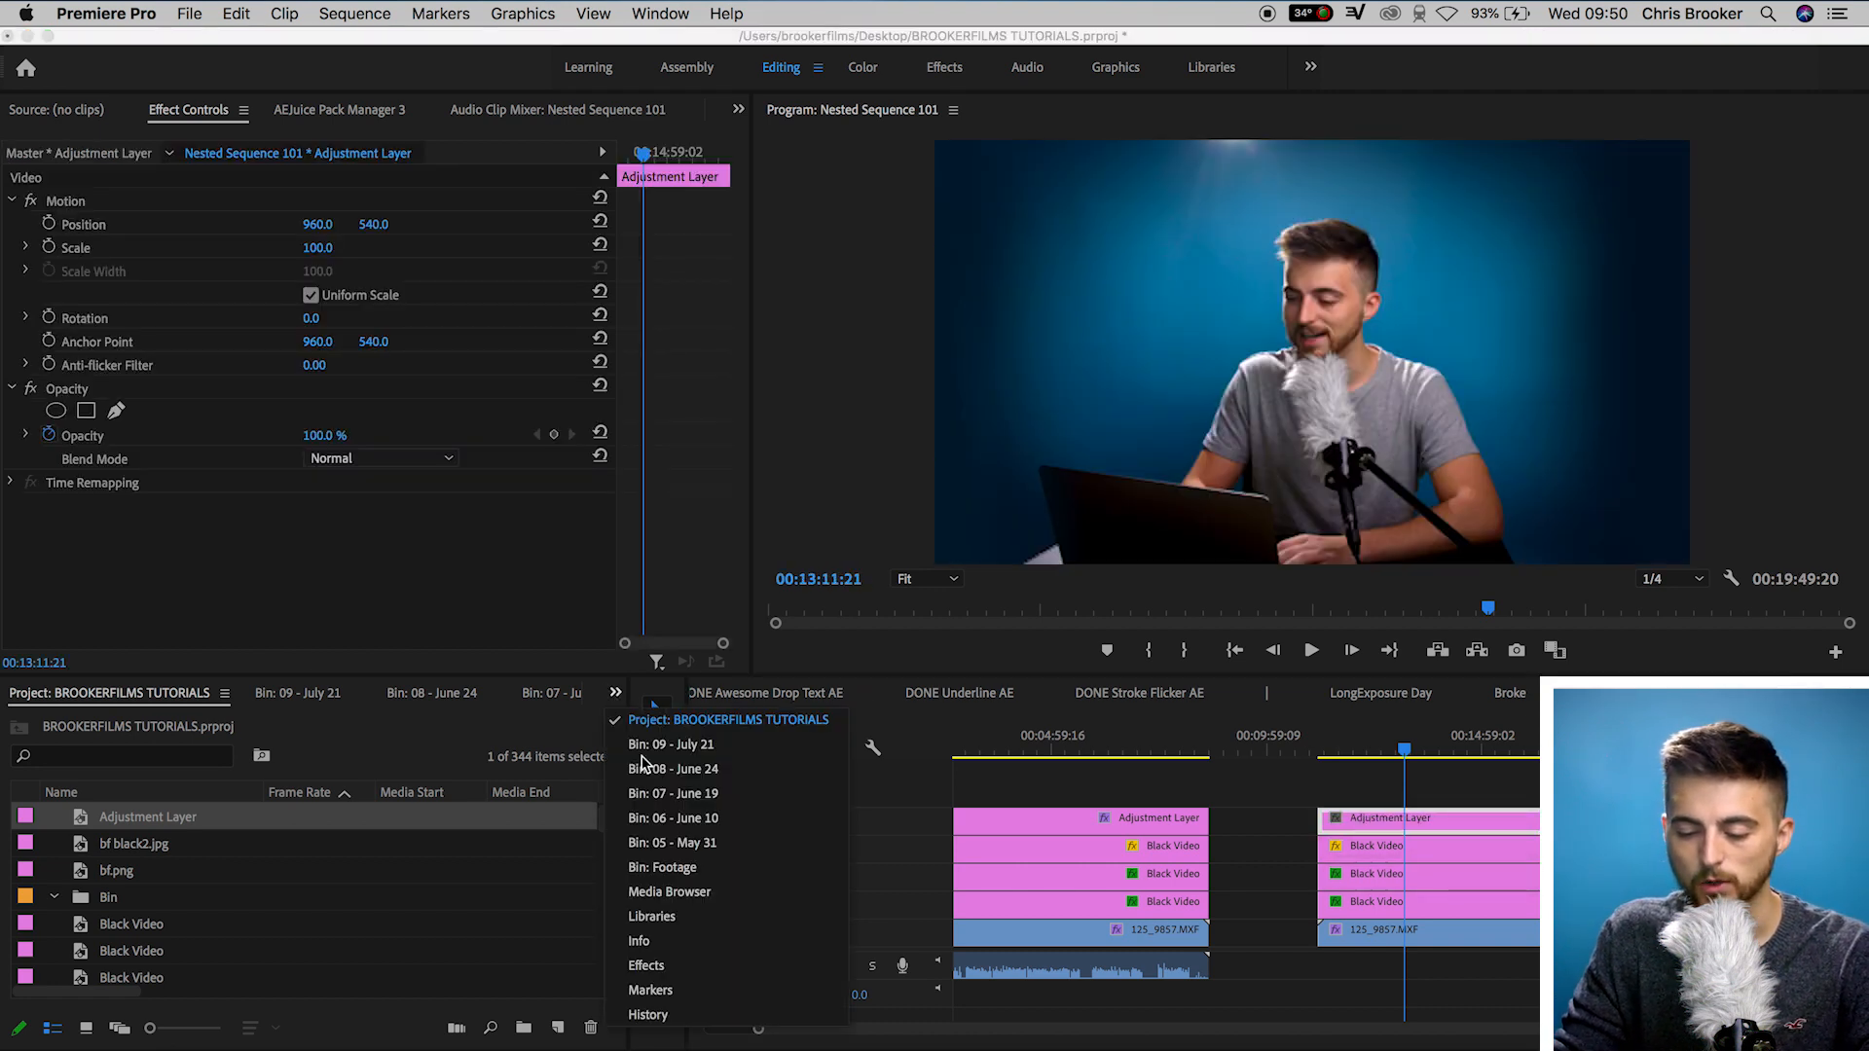
{"action": "left_click", "coordinate": [643, 965]}
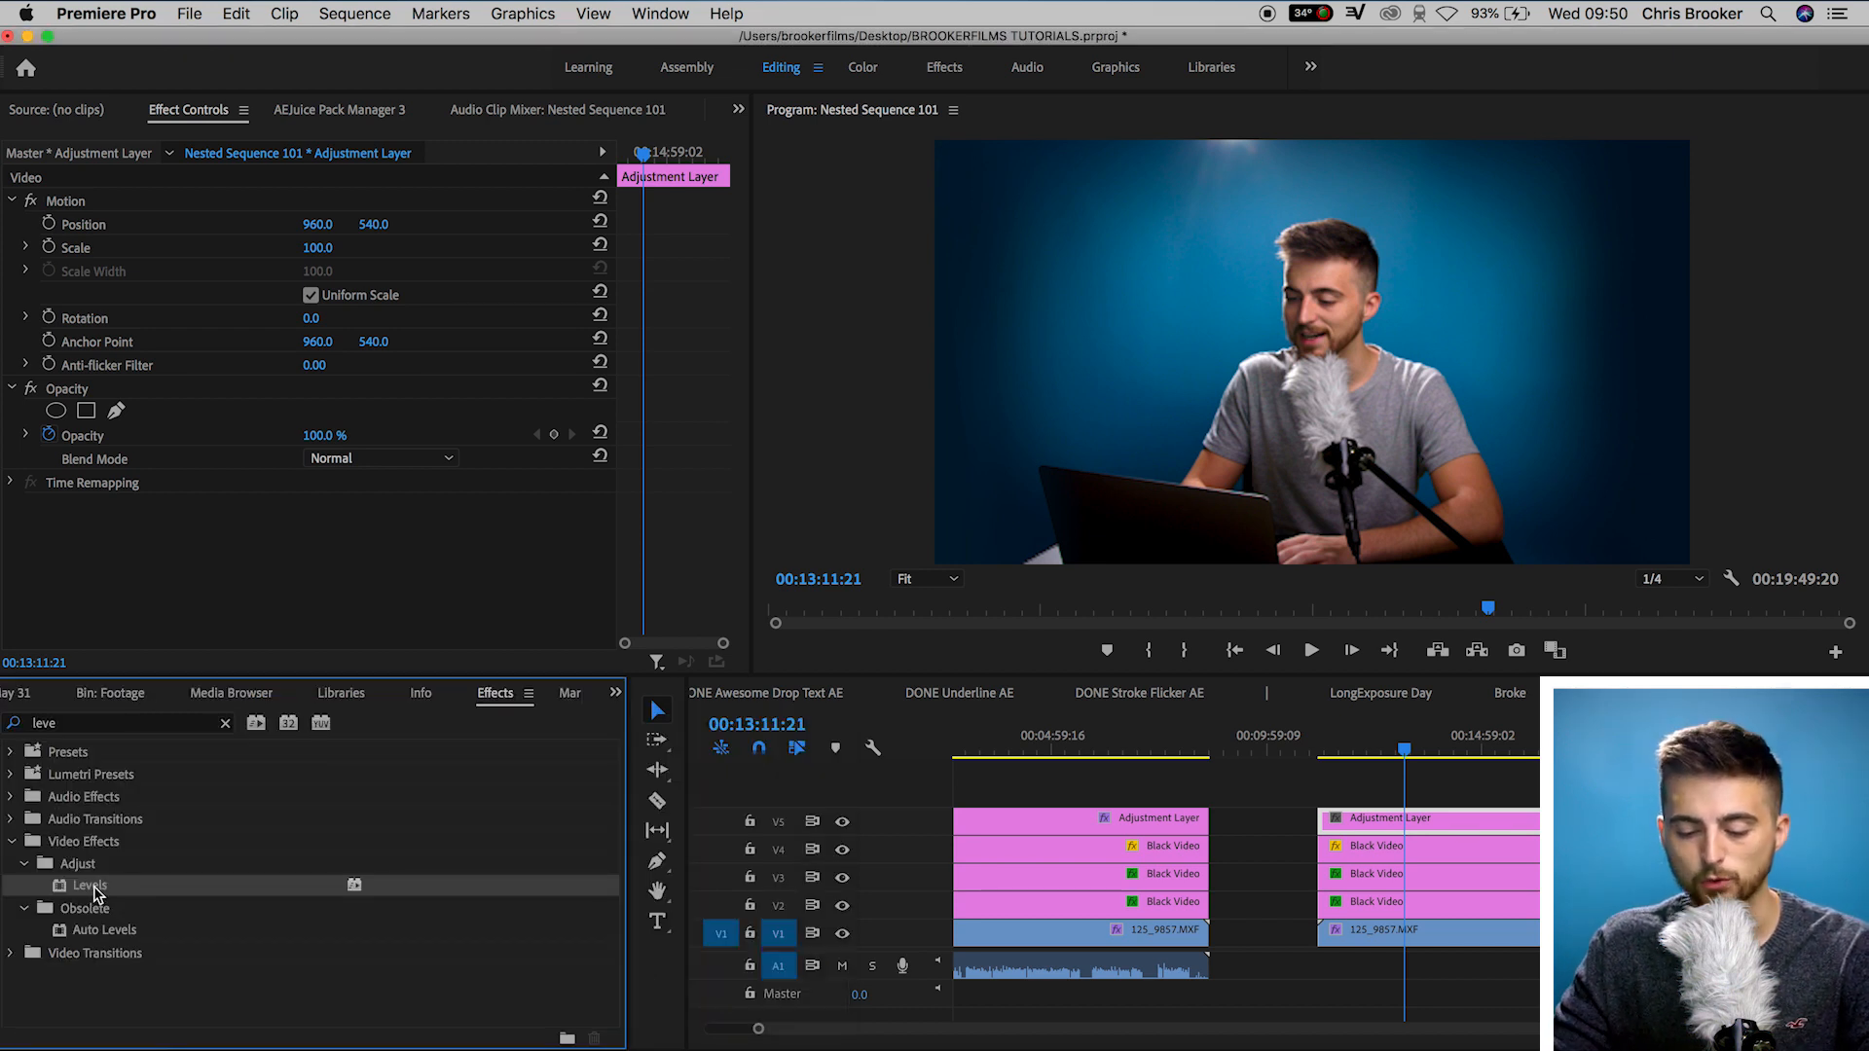
{"action": "left_click_drag", "start_coordinate": [98, 893], "coordinate": [1487, 825]}
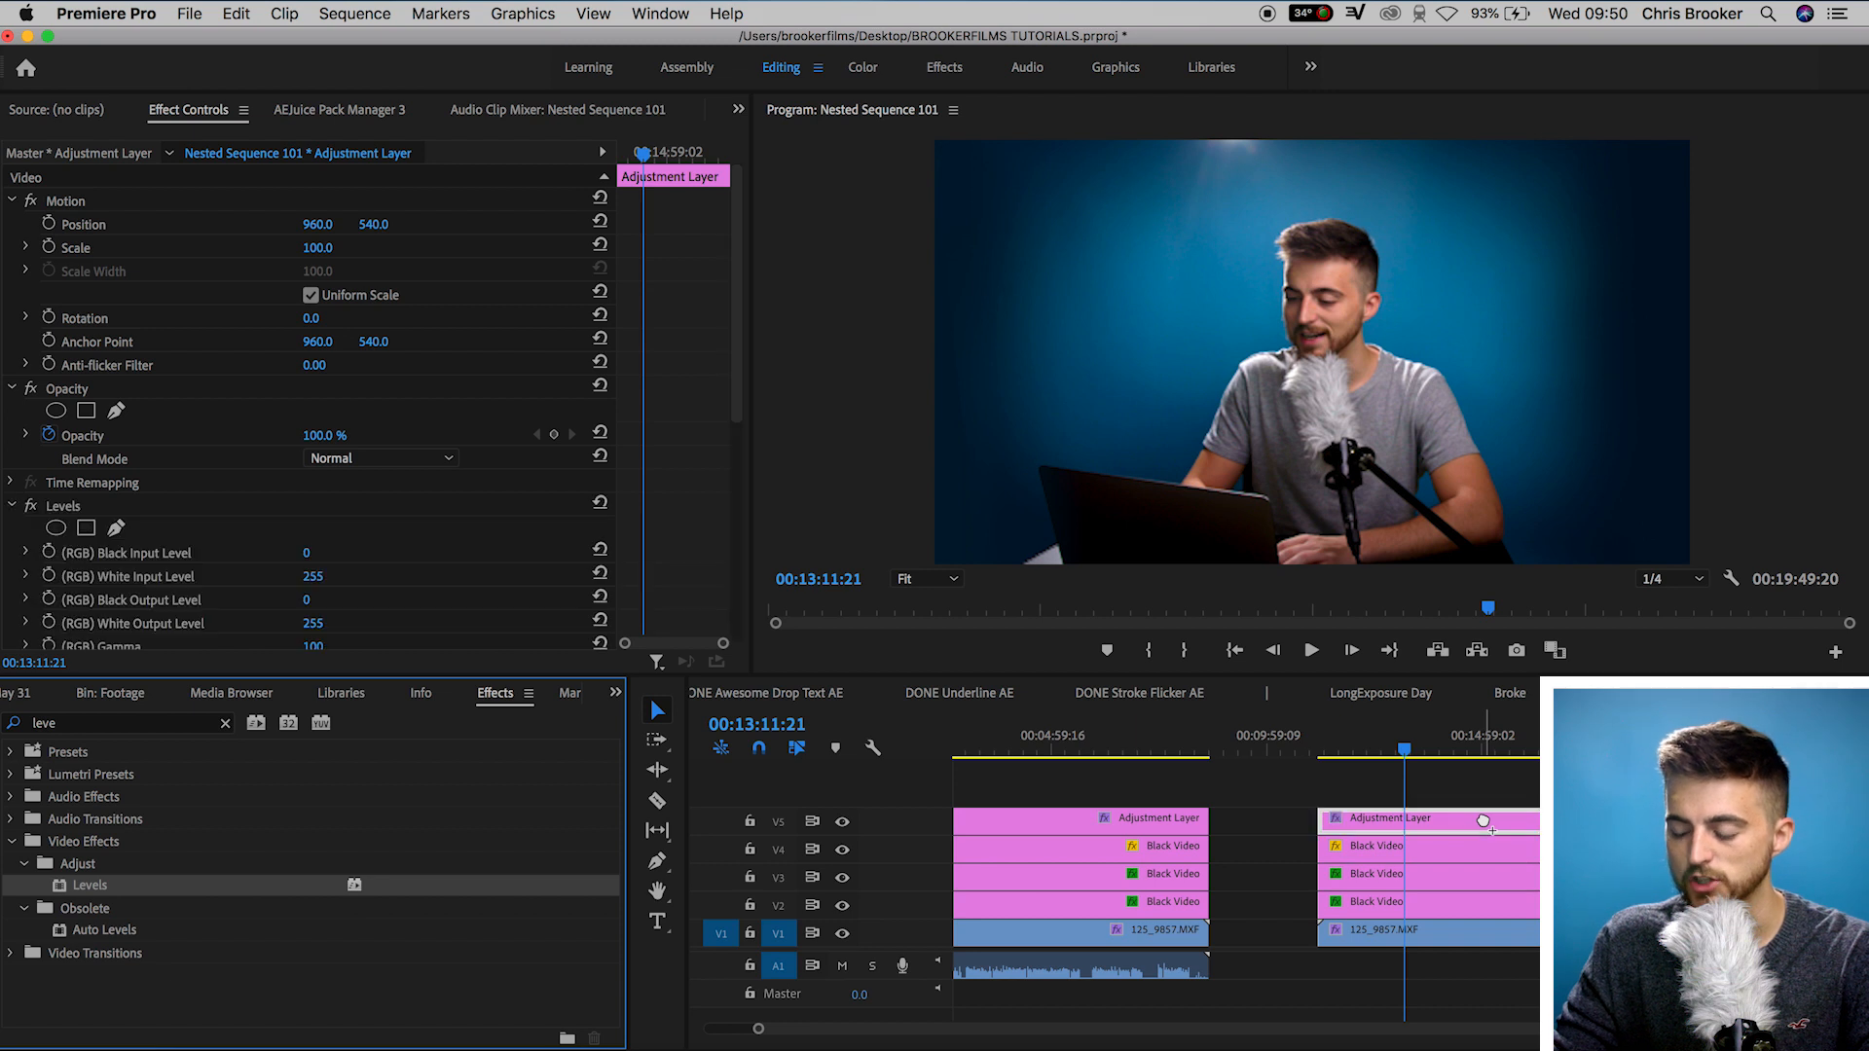
Set the adjustment layer's Levels to an RGB black input level of 12 and an RGB white input level of 246.
{"action": "scroll", "coordinate": [499, 552], "scroll_direction": "down", "scroll_amount": 1}
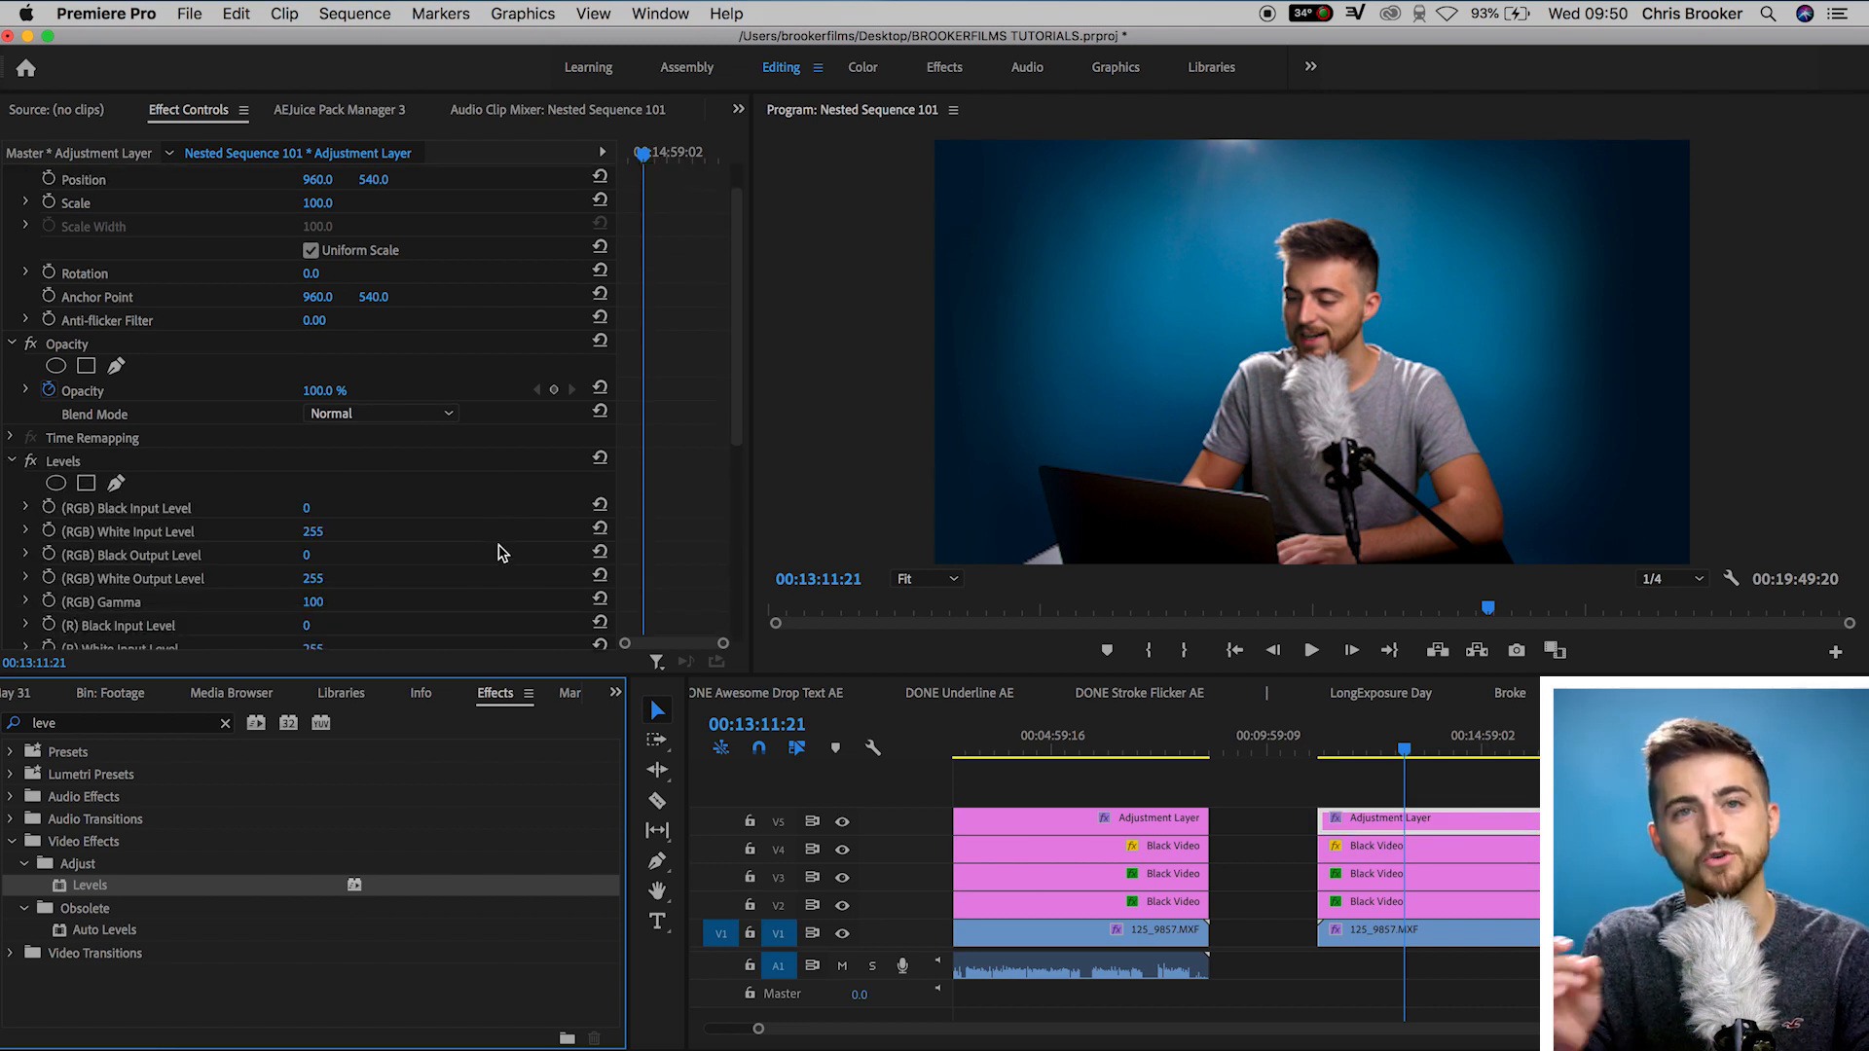
{"action": "left_click", "coordinate": [162, 513]}
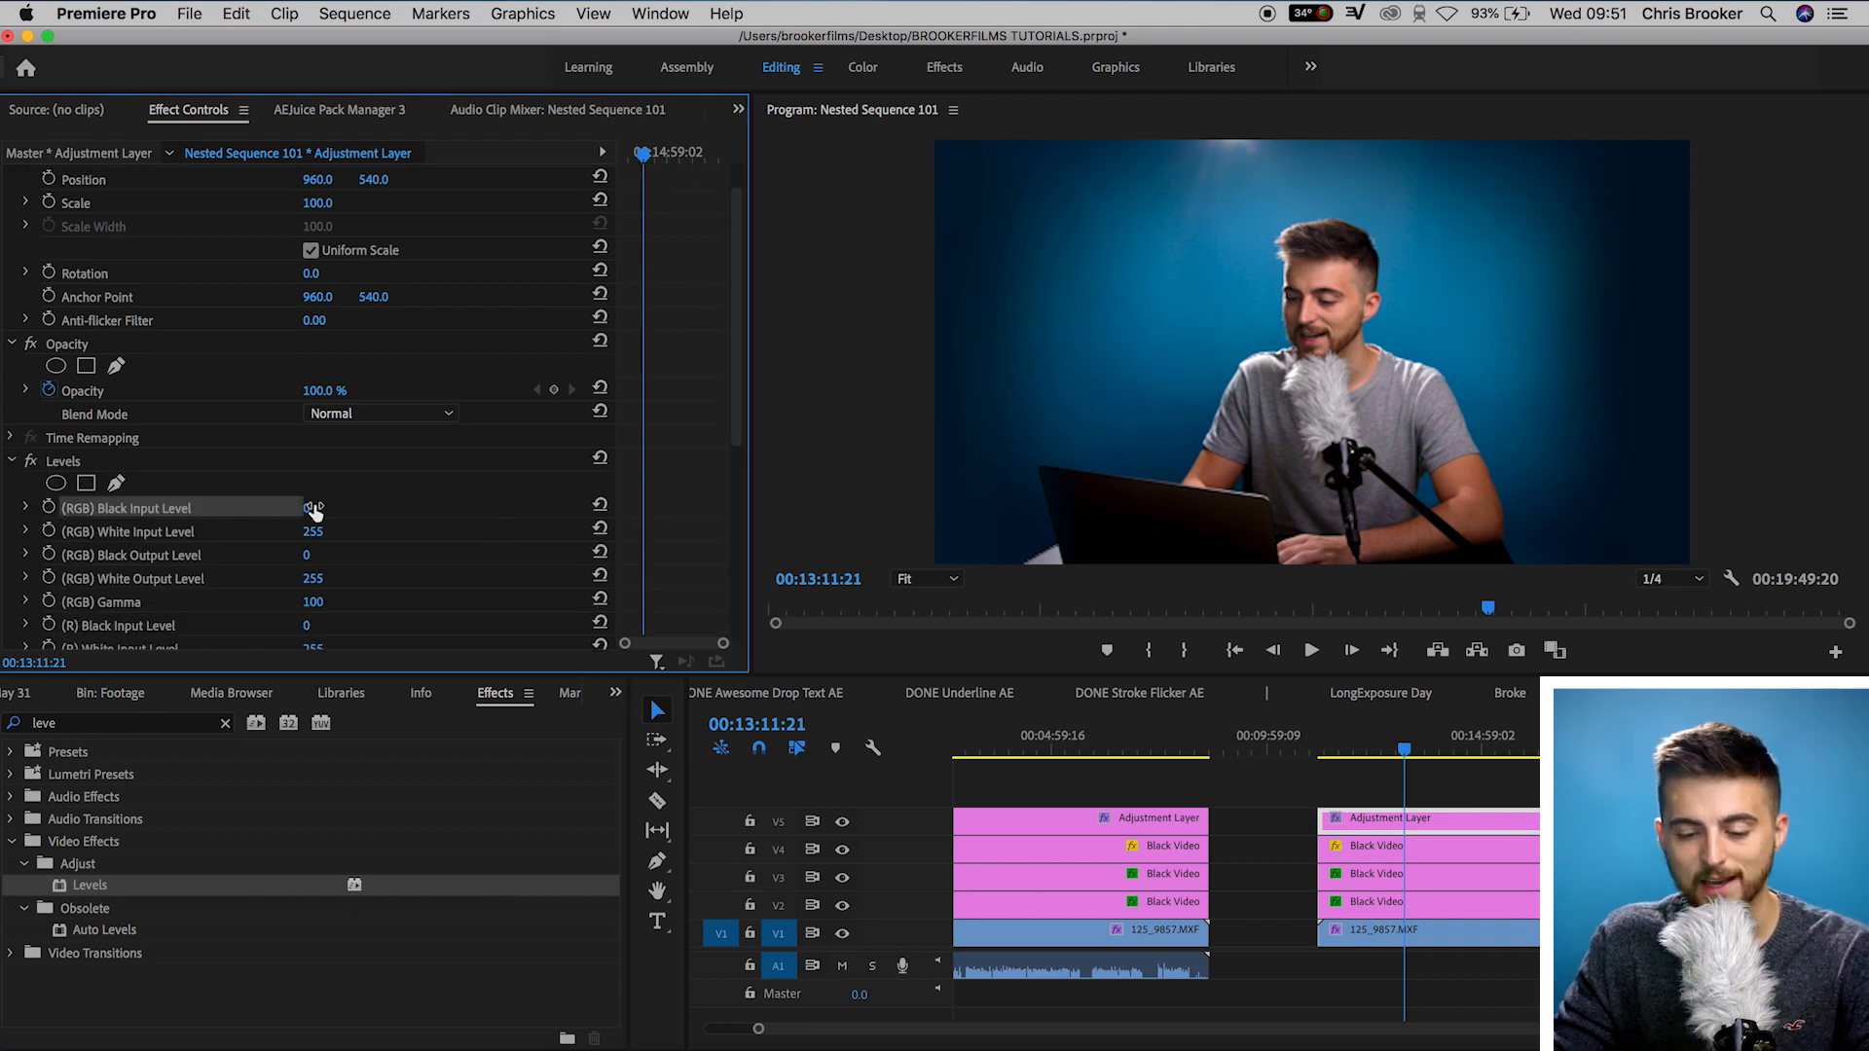
{"action": "left_click_drag", "start_coordinate": [307, 508], "coordinate": [317, 509]}
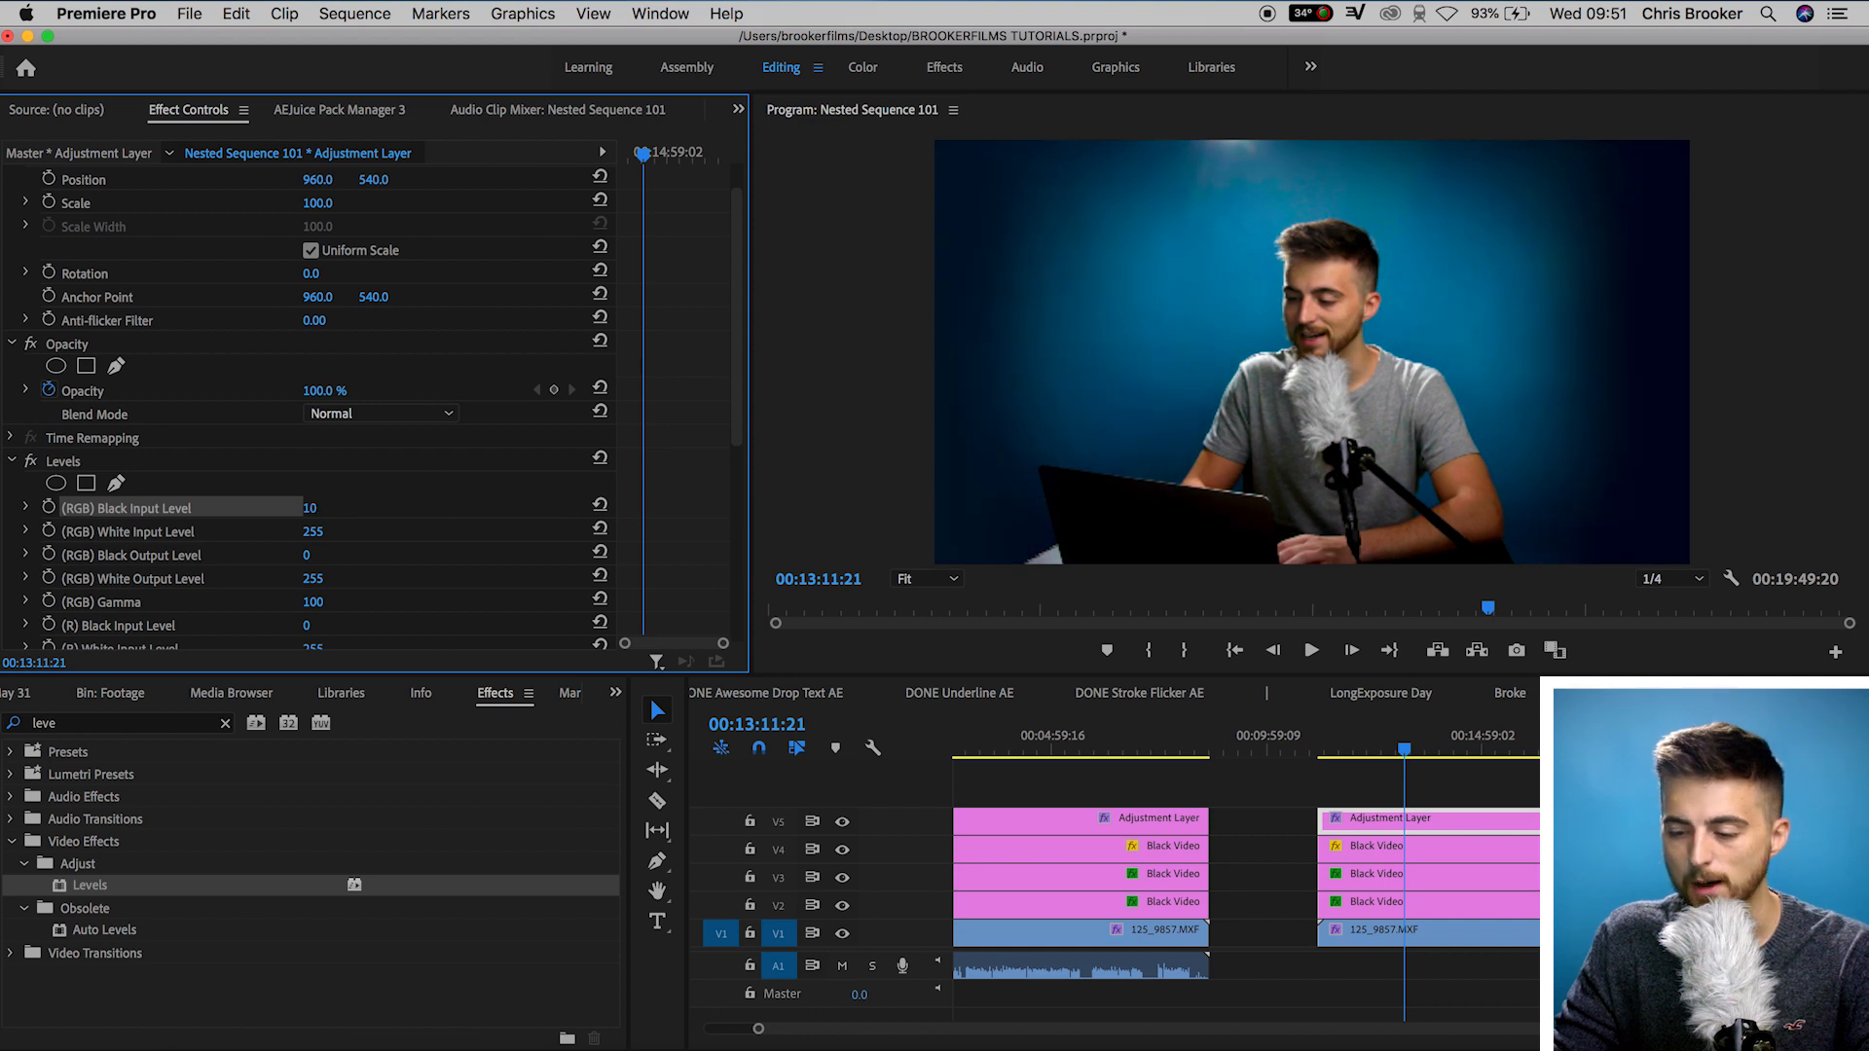
{"action": "left_click", "coordinate": [175, 536]}
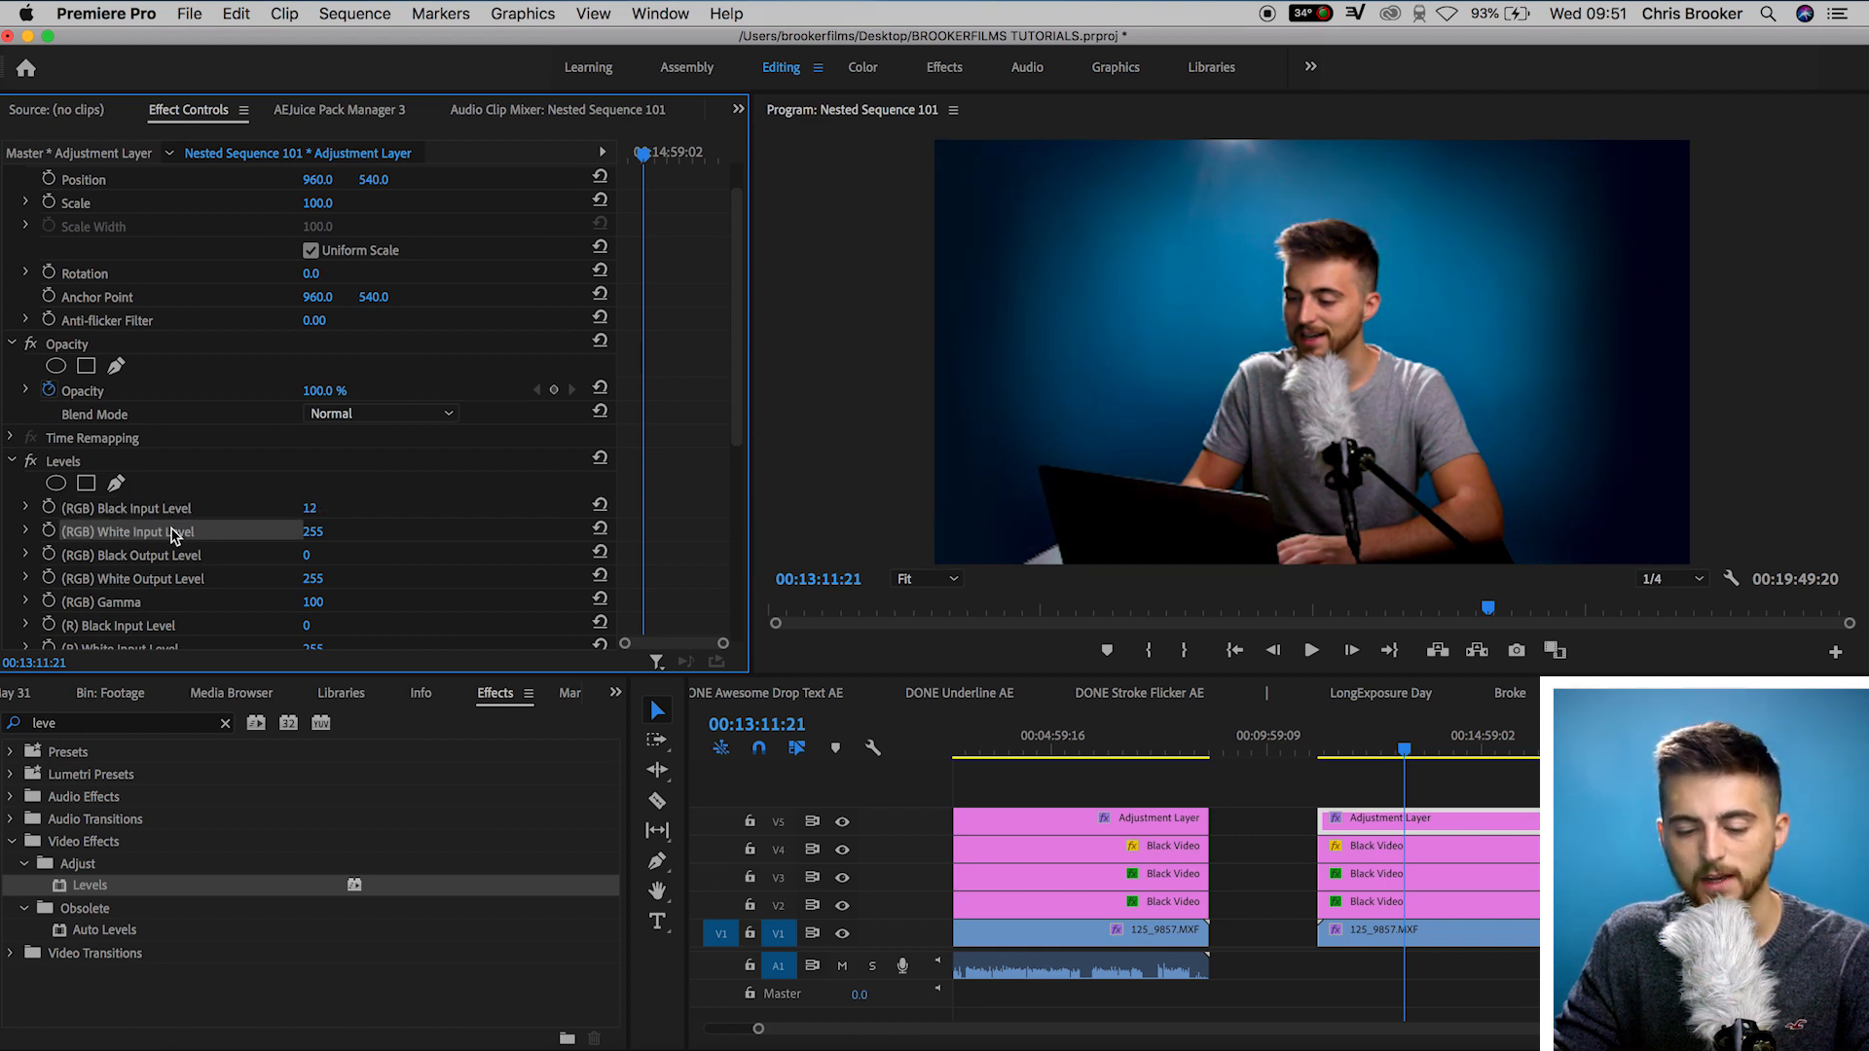
{"action": "mouse_move", "coordinate": [309, 531]}
{"action": "left_mouse_down"}
{"action": "mouse_move", "coordinate": [287, 531]}
{"action": "mouse_move", "coordinate": [323, 532]}
{"action": "left_mouse_up"}
Compare the shot before and after near the clip's start by hiding tracks V2 to V5 and showing them again one by one.
{"action": "left_click", "coordinate": [1336, 742]}
{"action": "left_click", "coordinate": [1331, 743]}
{"action": "left_click", "coordinate": [1335, 742]}
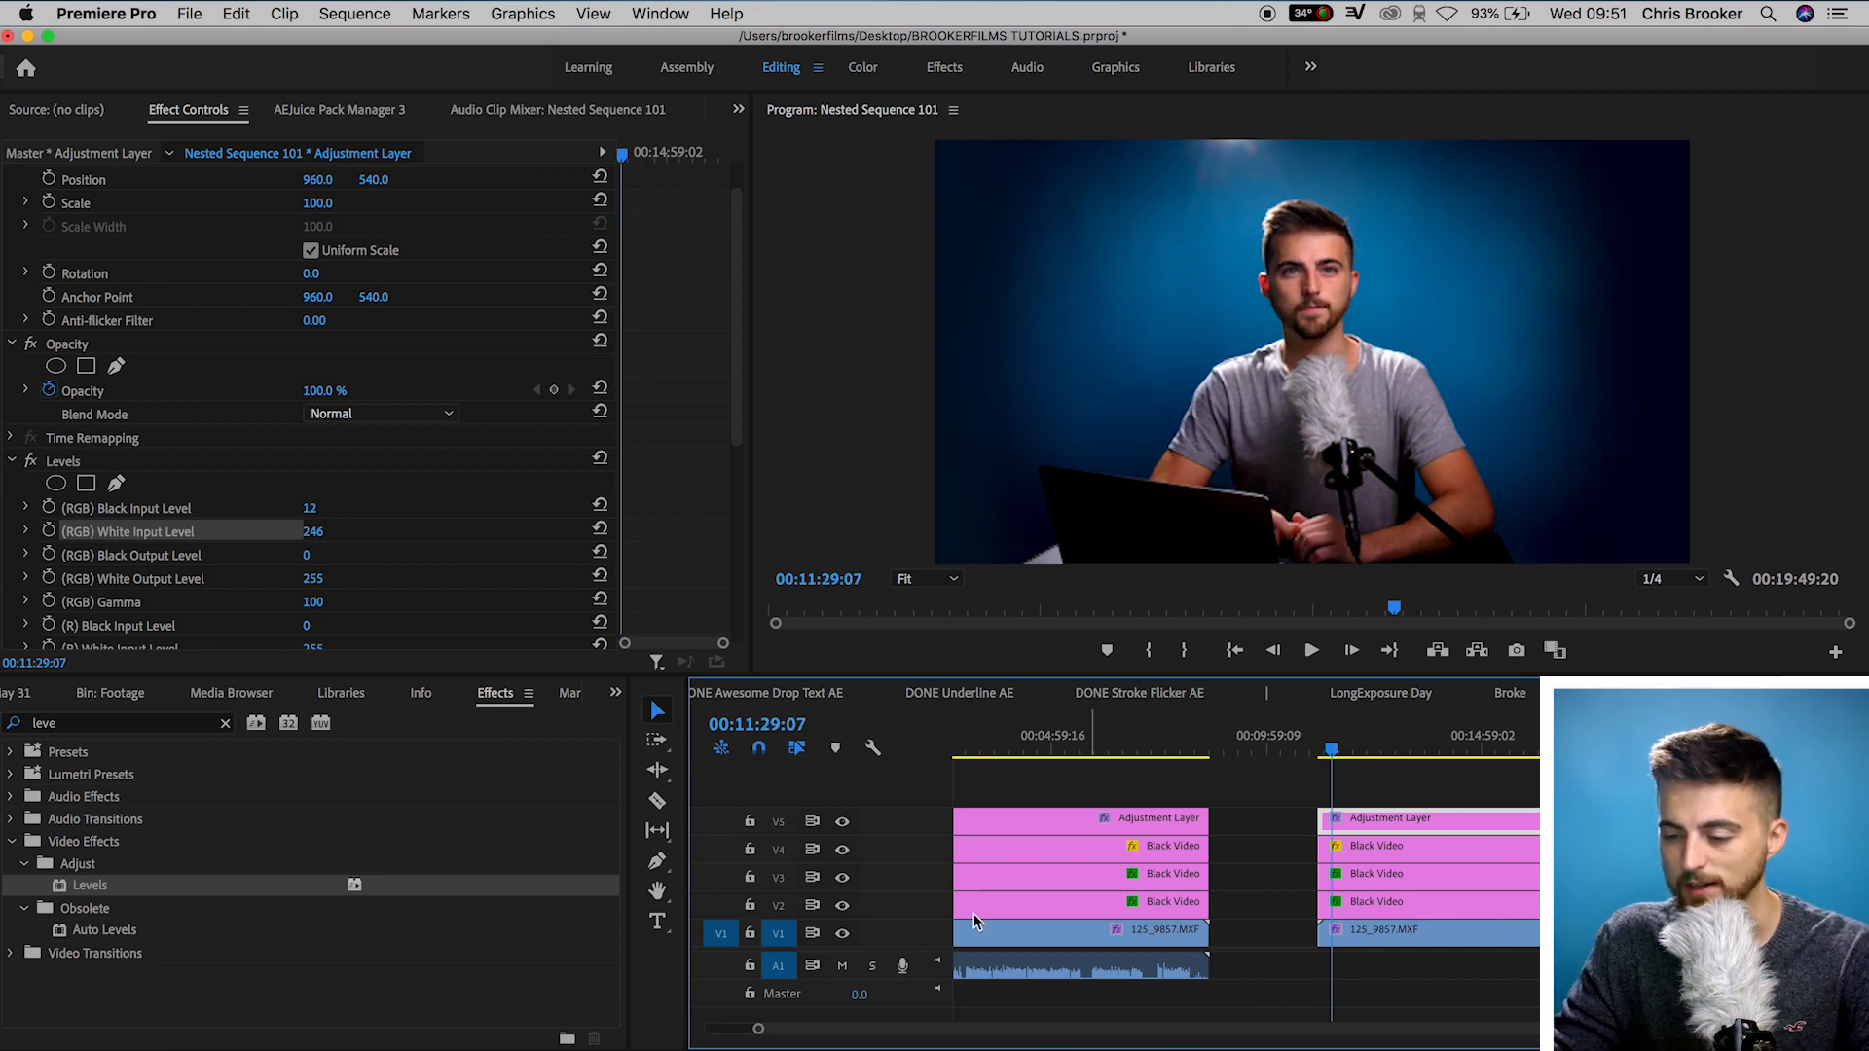
{"action": "left_click", "coordinate": [842, 905]}
{"action": "left_click", "coordinate": [842, 877]}
{"action": "left_click", "coordinate": [843, 849]}
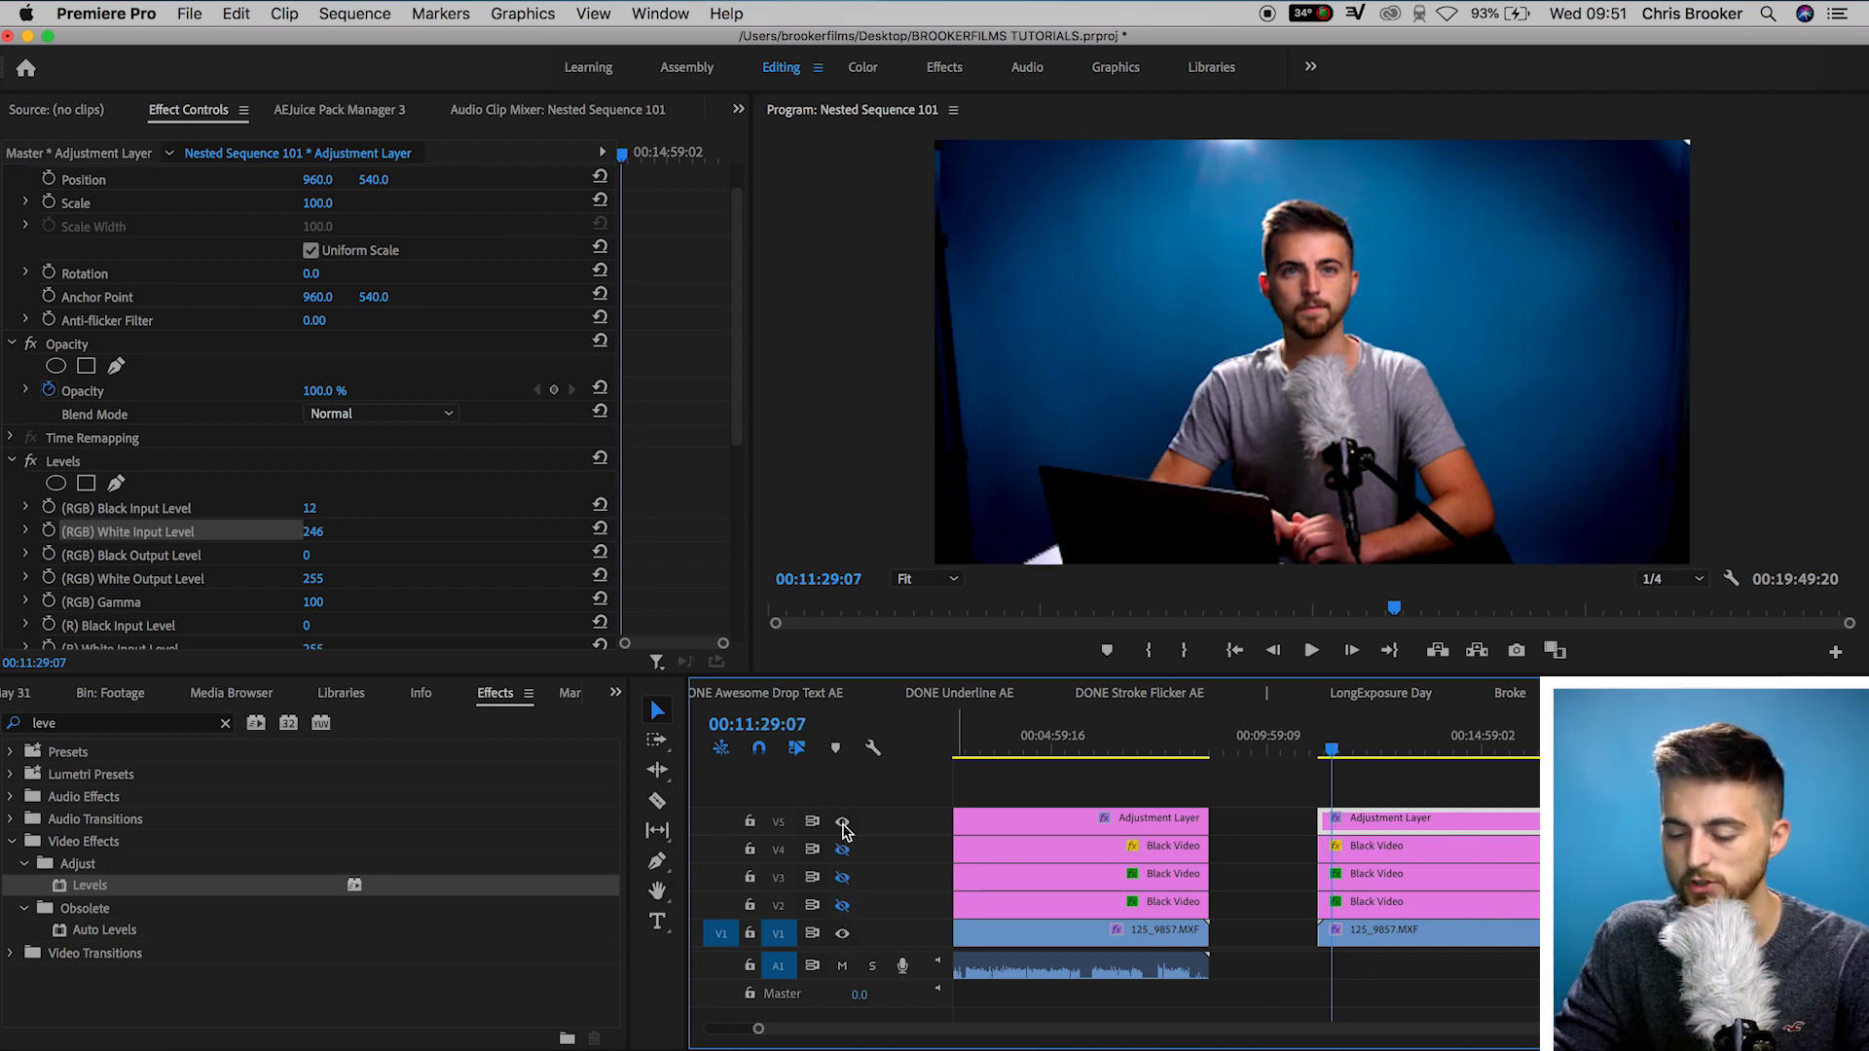
{"action": "left_click", "coordinate": [842, 906]}
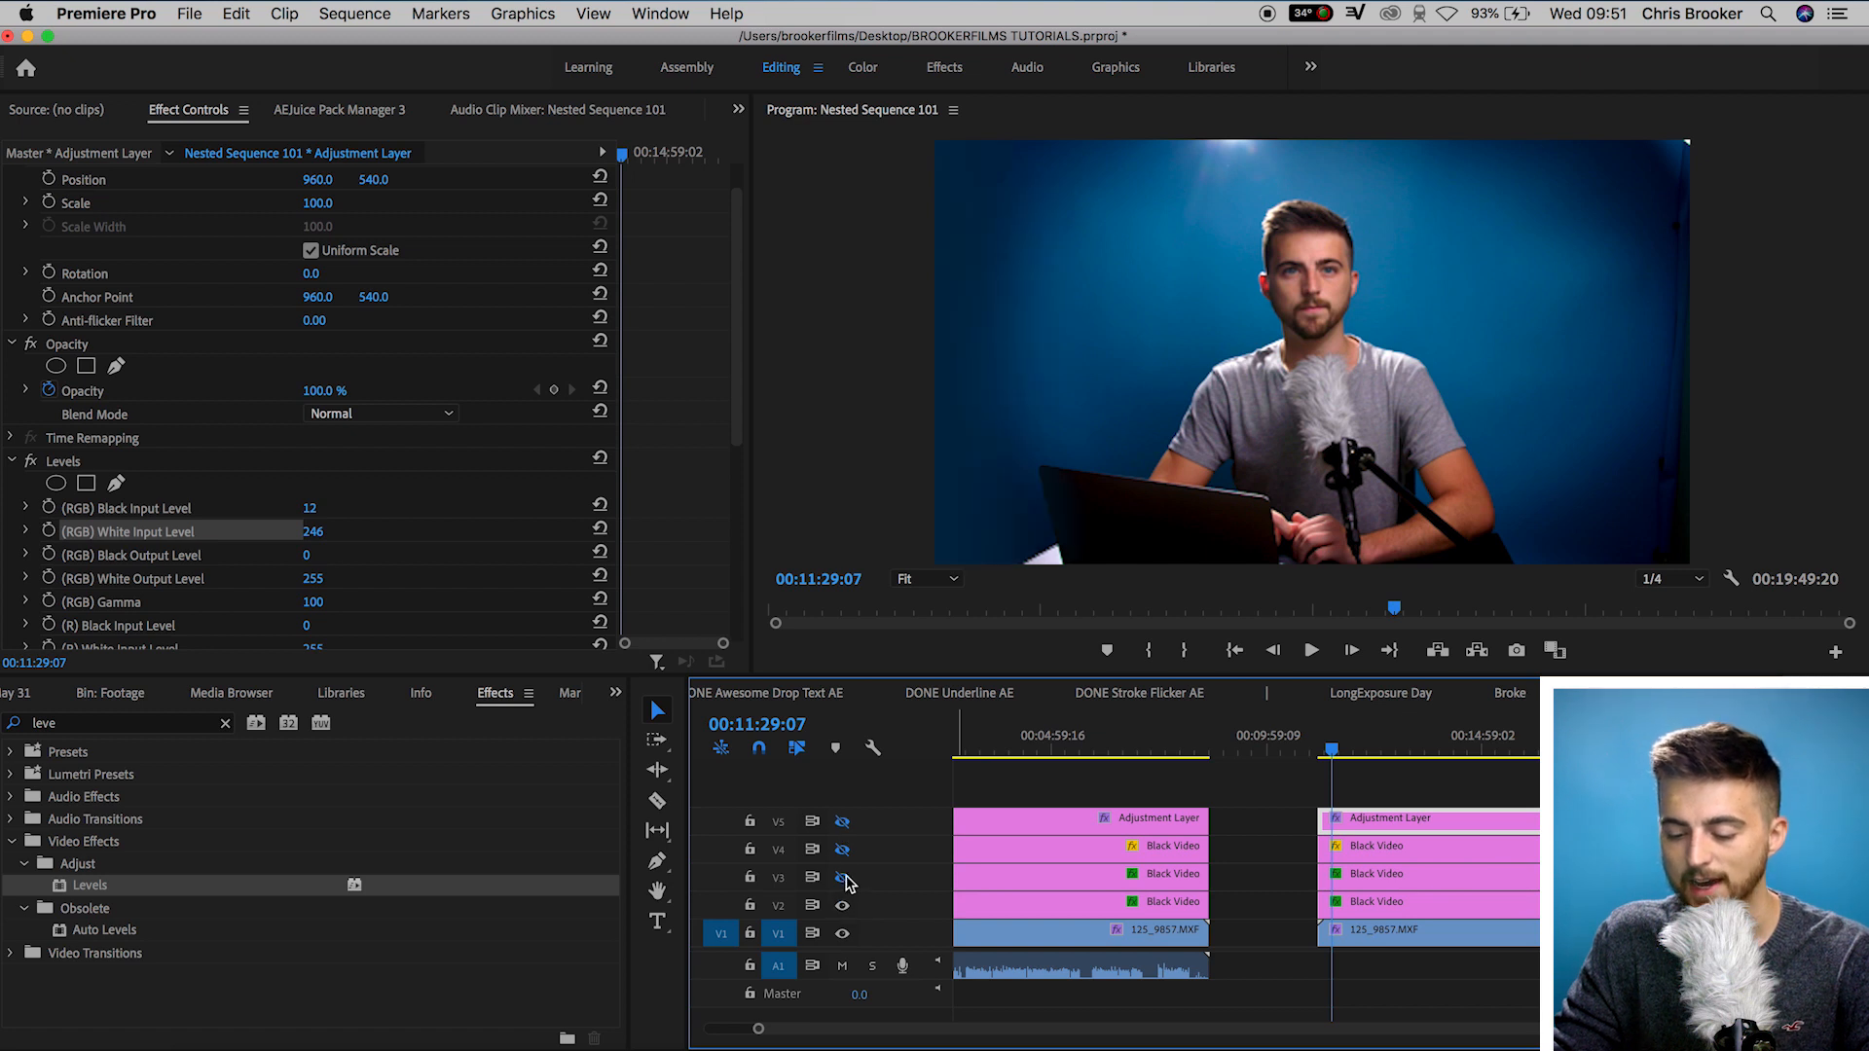
{"action": "left_click", "coordinate": [842, 877]}
{"action": "left_click", "coordinate": [842, 850]}
{"action": "left_click", "coordinate": [842, 822]}
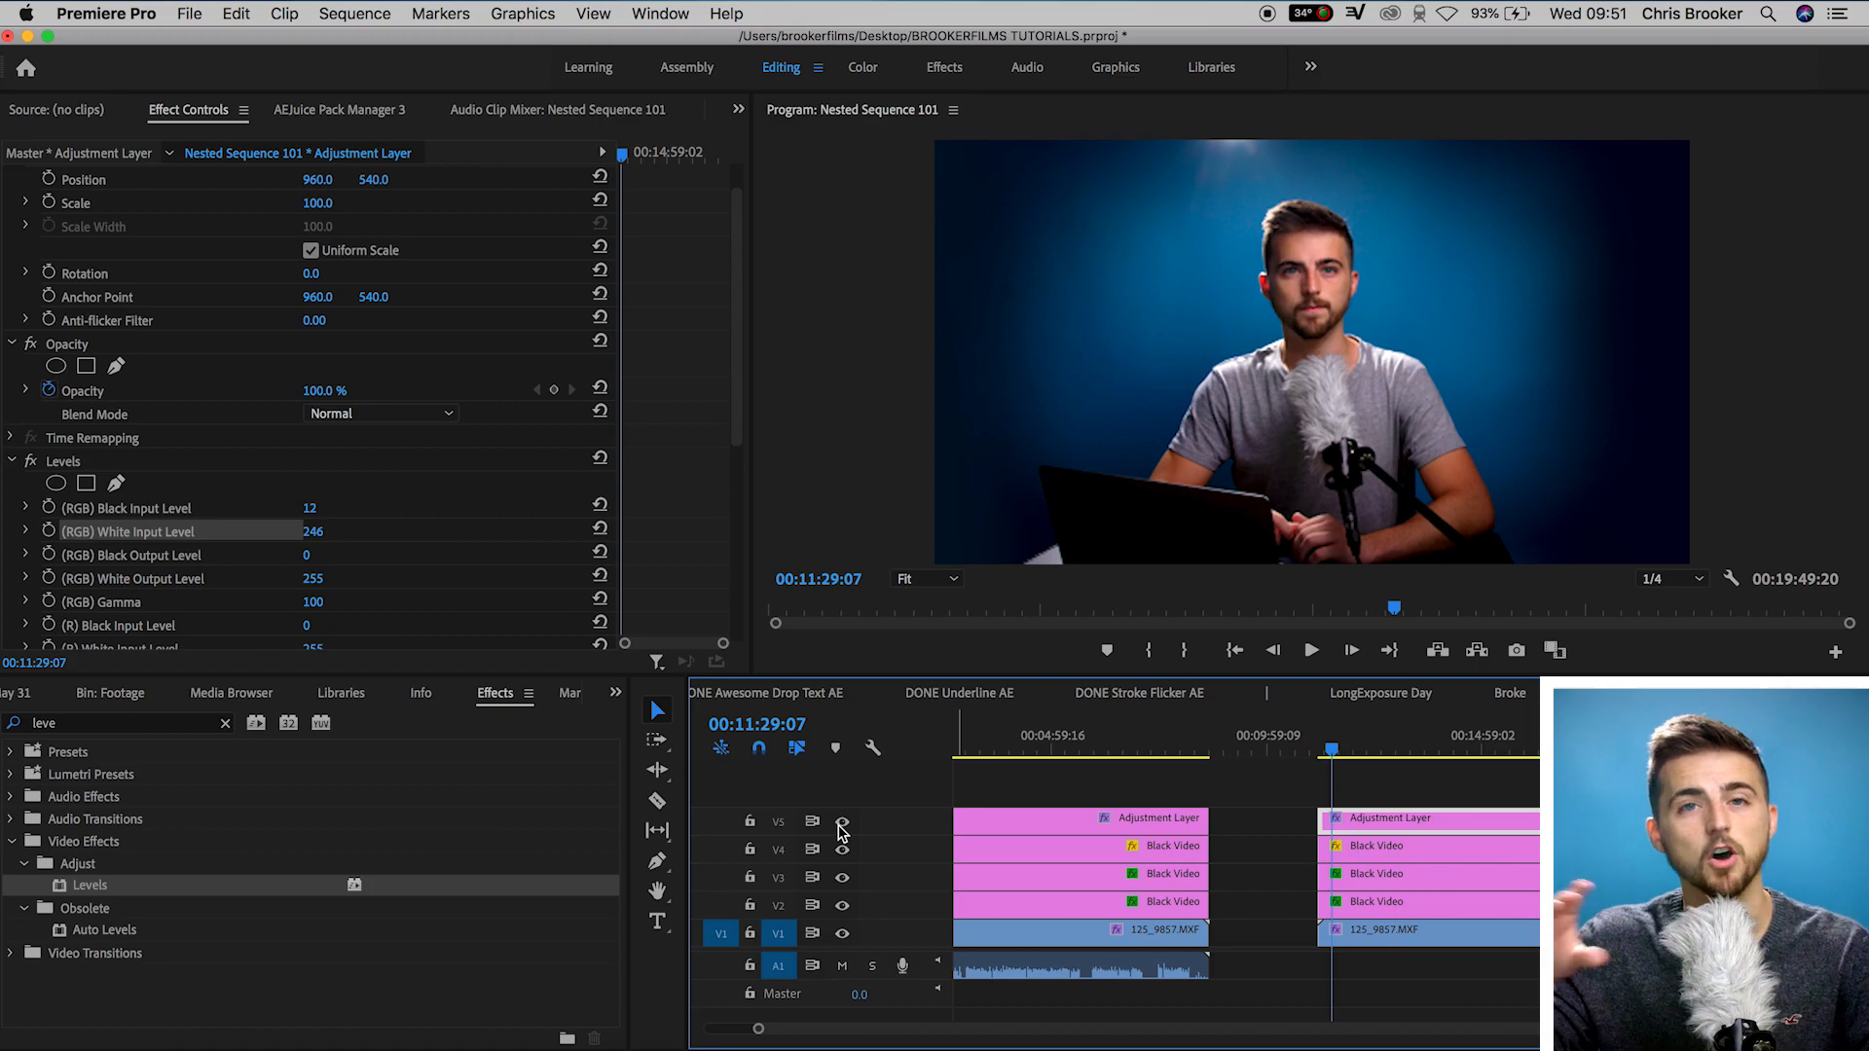